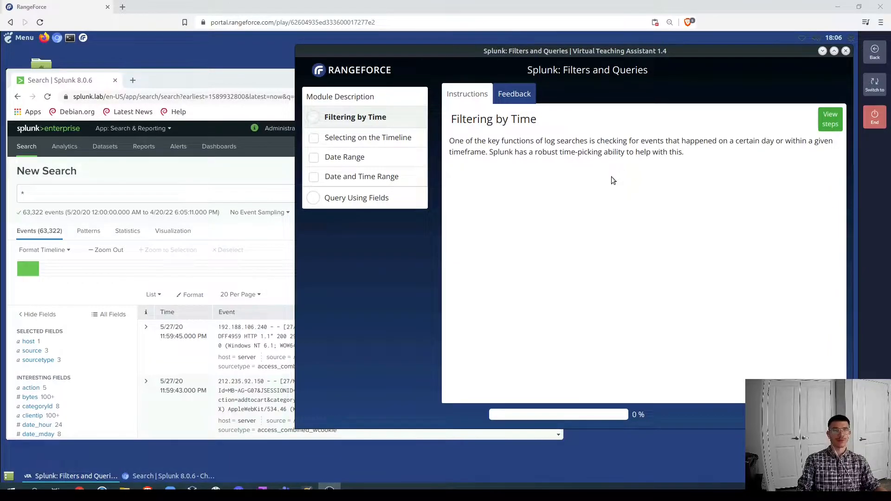
- Open the Selecting on the Timeline lesson and read its instructions, example screenshots and two questions
left_click(831, 120)
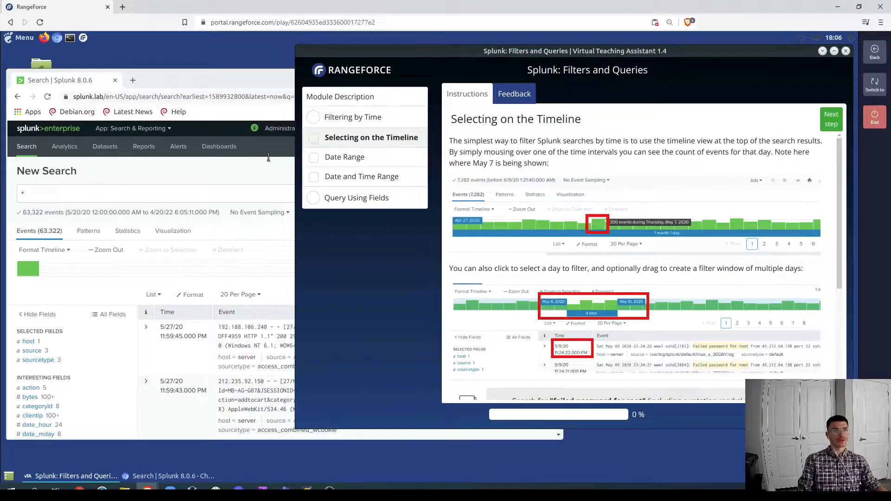
left_click(225, 172)
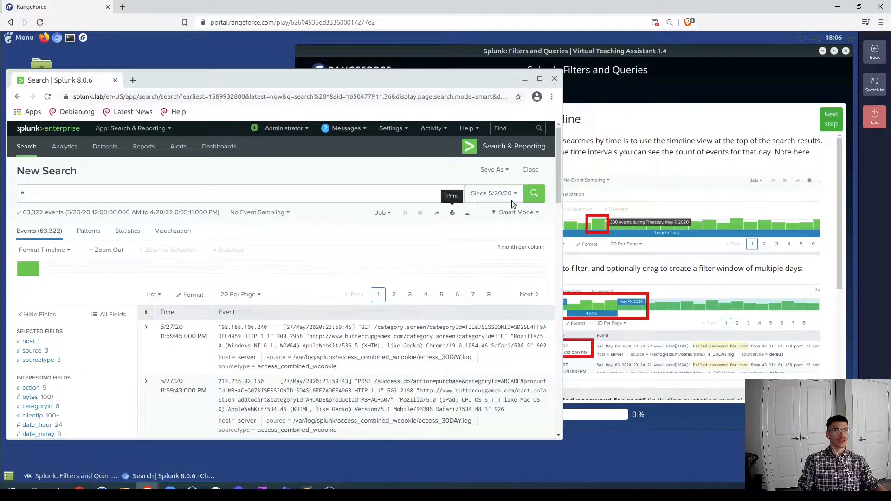
left_click(657, 166)
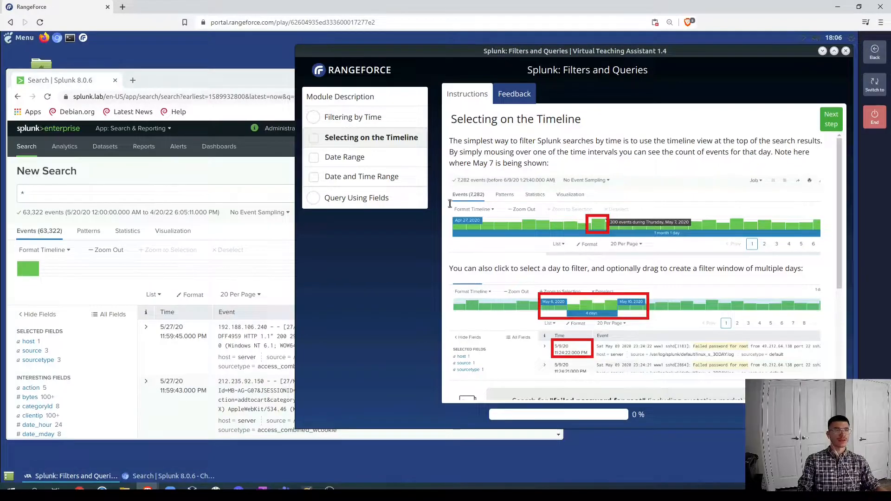
scroll(604, 253, "down", 3)
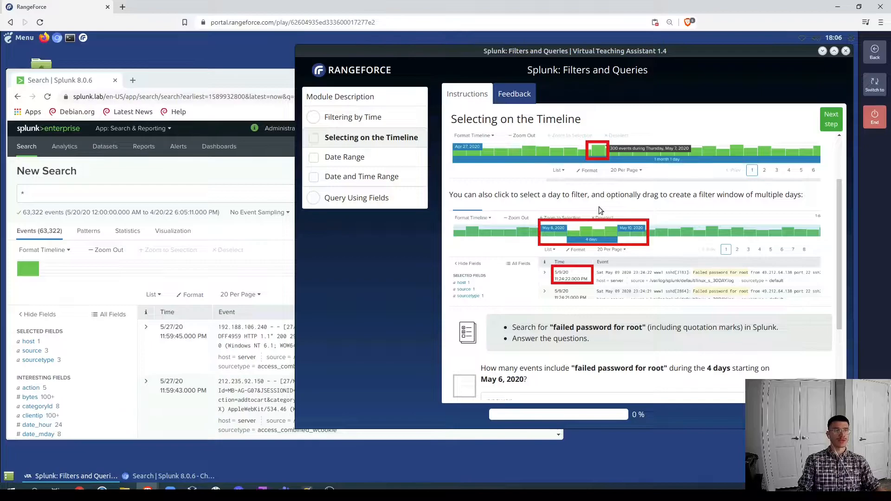
scroll(604, 210, "down", 3)
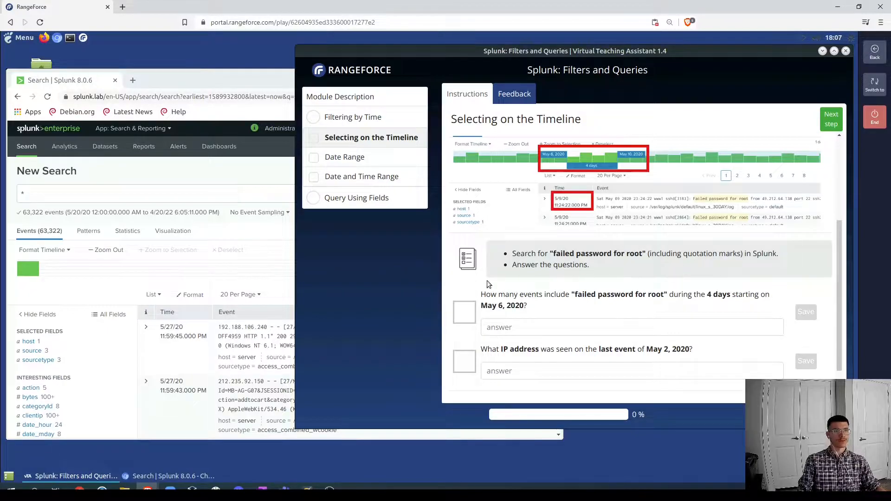
left_click(181, 169)
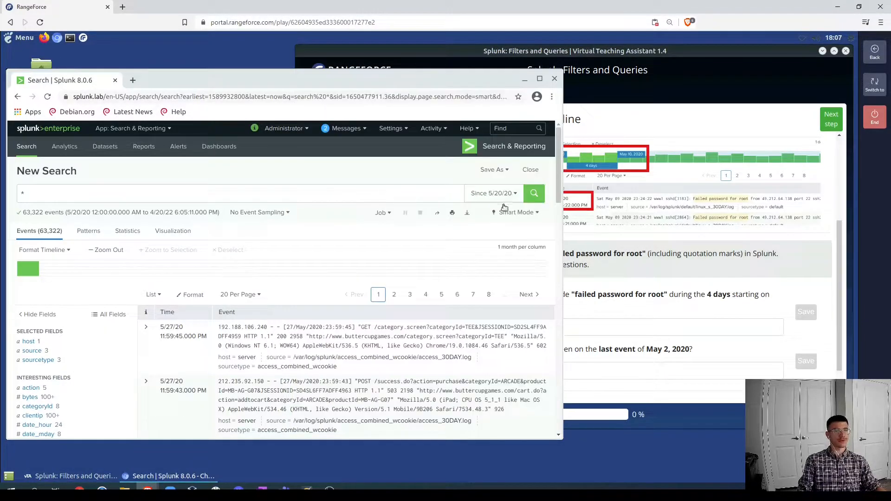
left_click(667, 254)
scroll(654, 241, "up", 5)
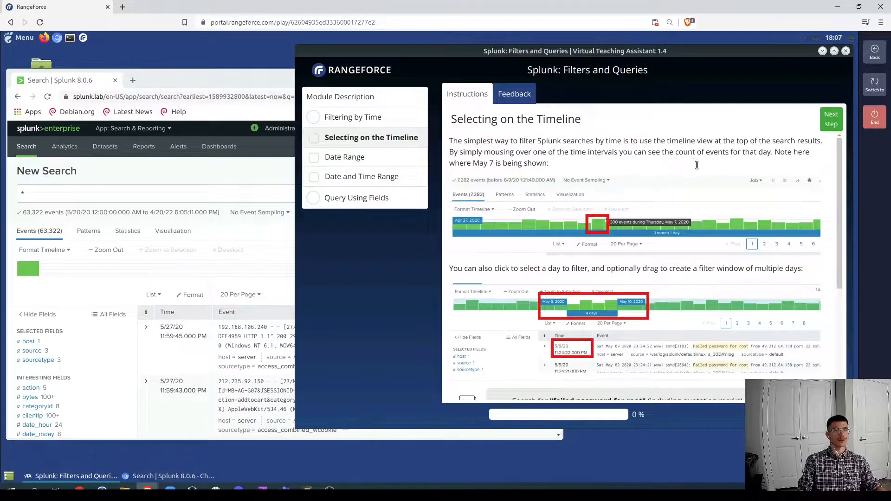
scroll(550, 201, "down", 5)
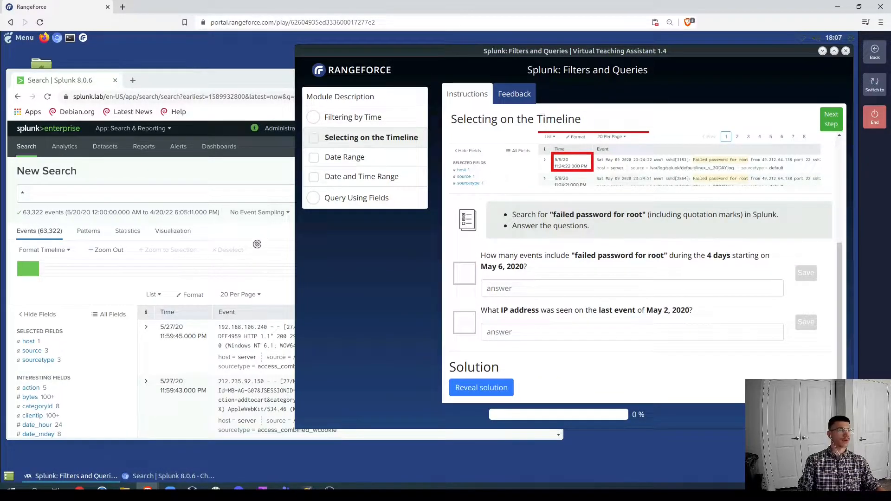
- Switch to the Splunk search and set its time range to All time
left_click(230, 238)
left_click(512, 198)
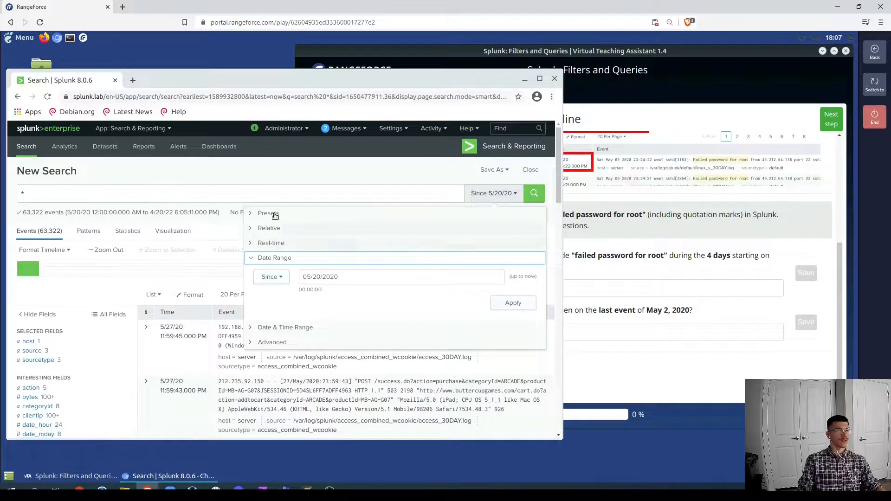
left_click(297, 213)
left_click(469, 244)
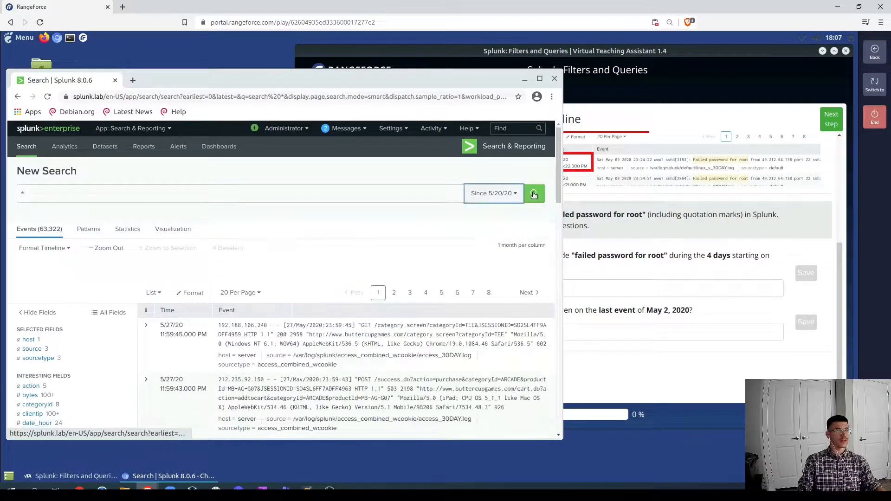
- Replace the search query with "failed password for root", including the quotation marks, and run it
left_click(140, 199)
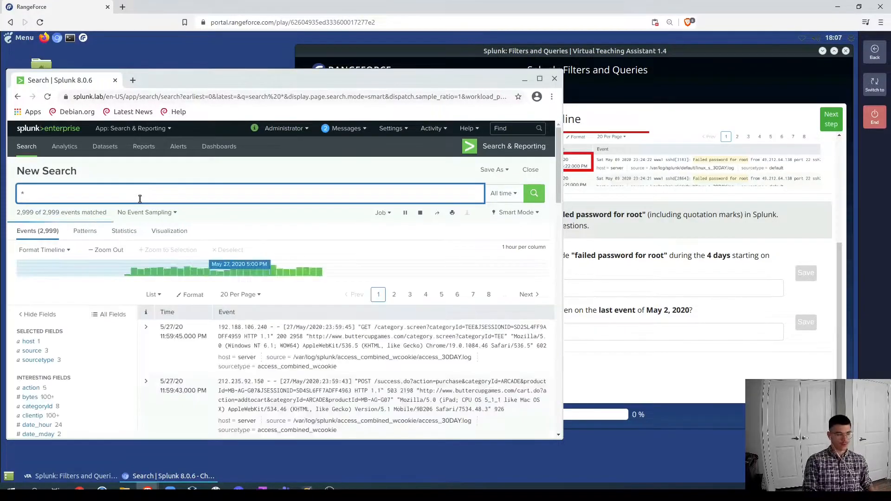
key("BackSpace")
type("\"fai")
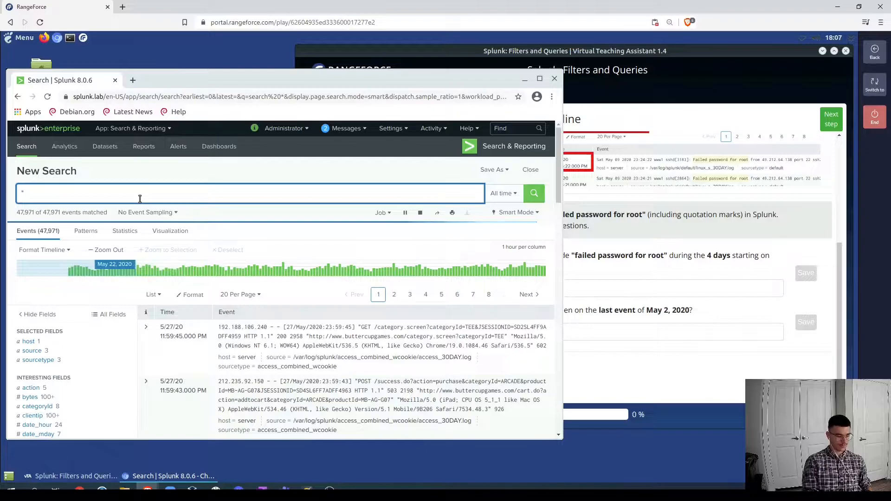
type("led")
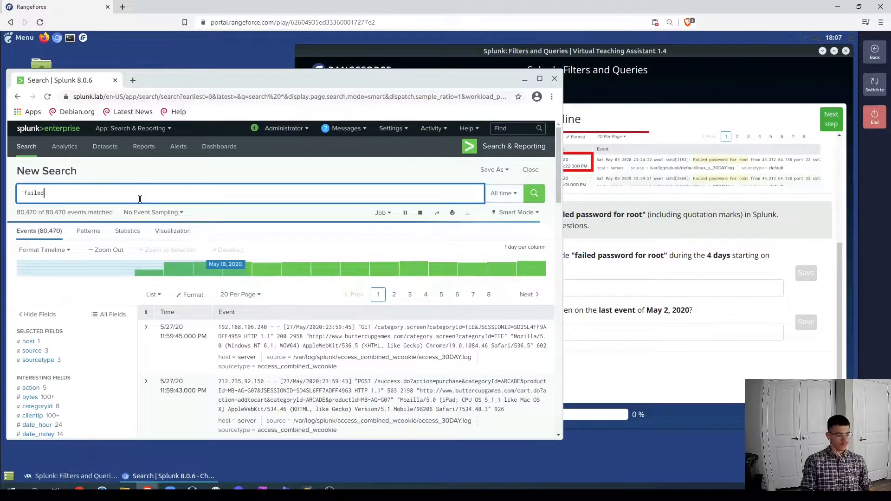
type(" password ")
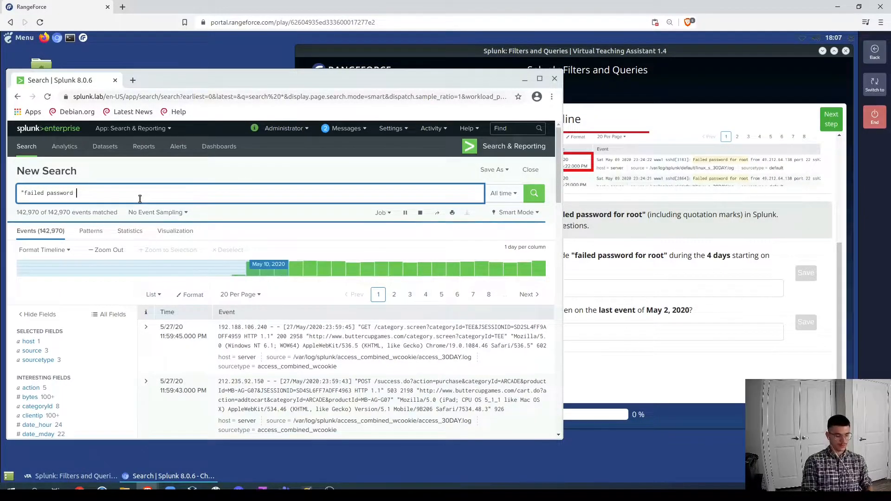
type("for r")
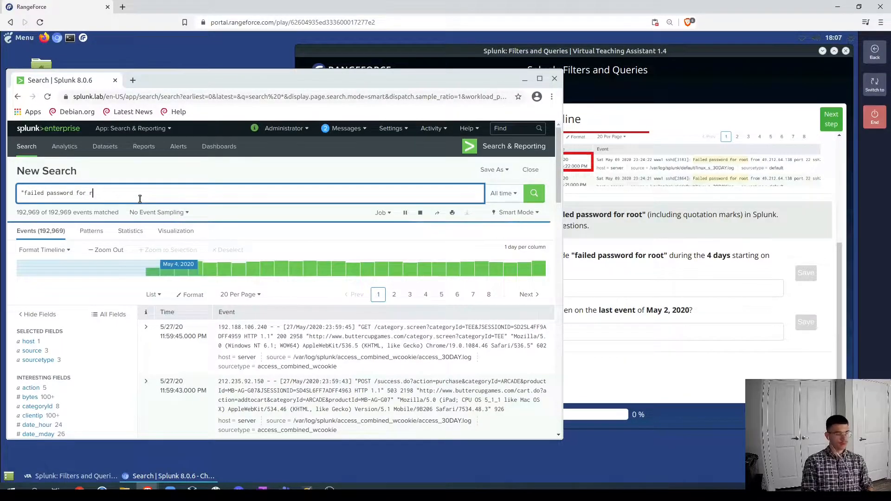
type("oot\"")
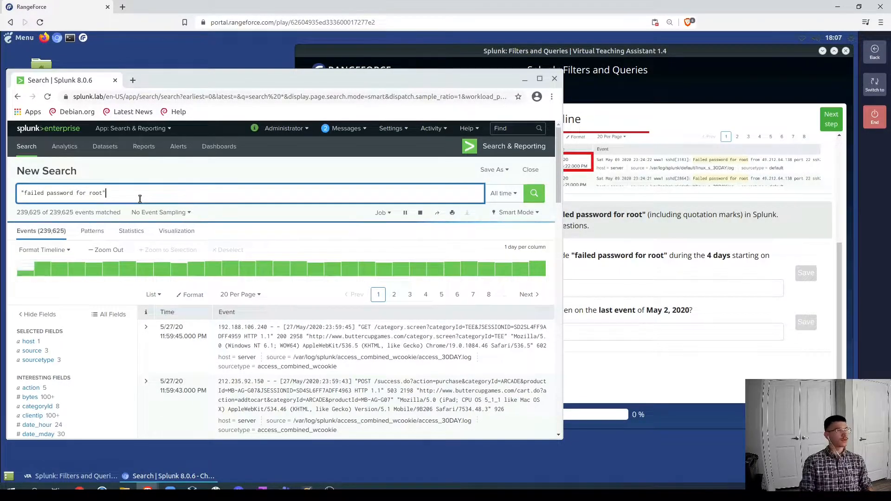
key("Return")
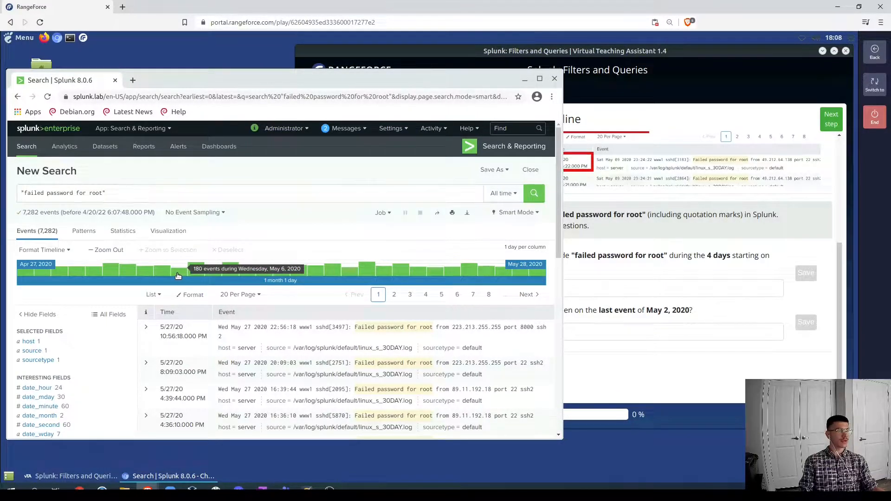
- Select the four days from May 6 to May 10, 2020 on the events timeline
left_click_drag(178, 276, 230, 269)
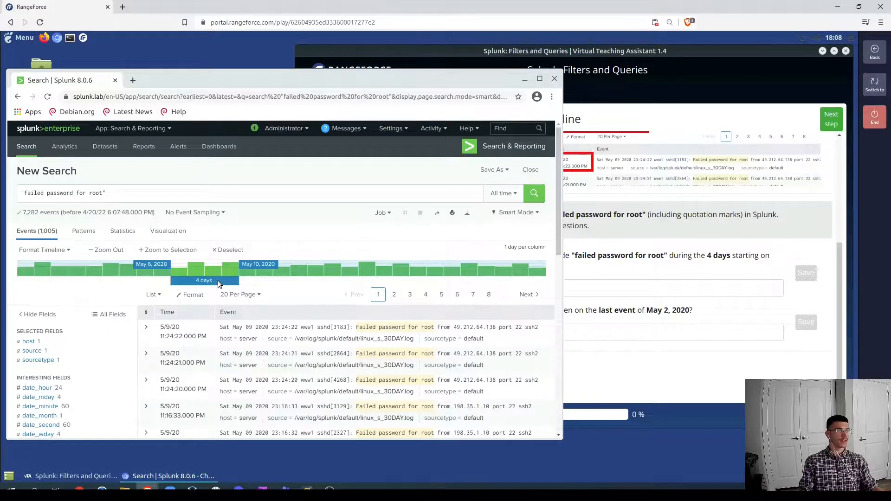
left_click(229, 251)
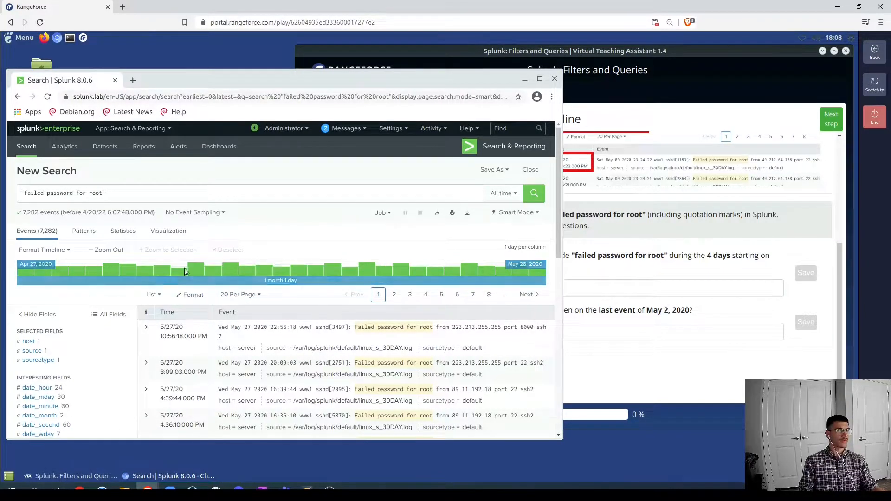
mouse_move(195, 276)
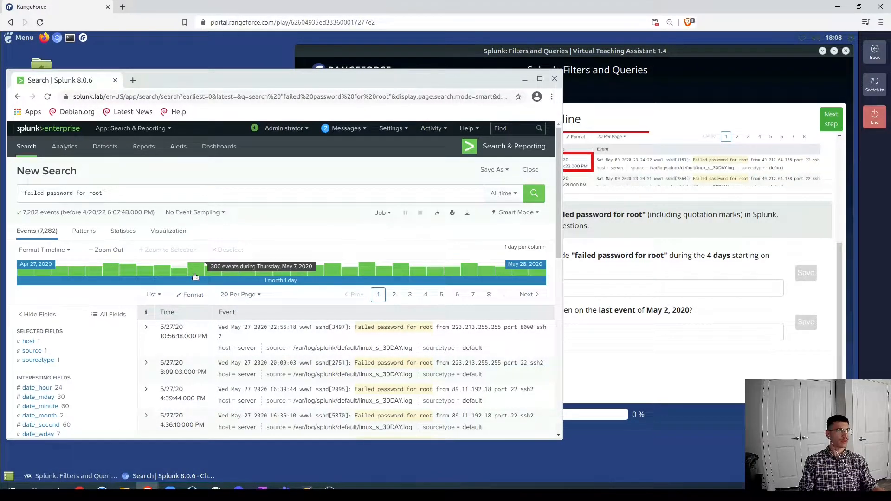
left_click_drag(179, 277, 224, 275)
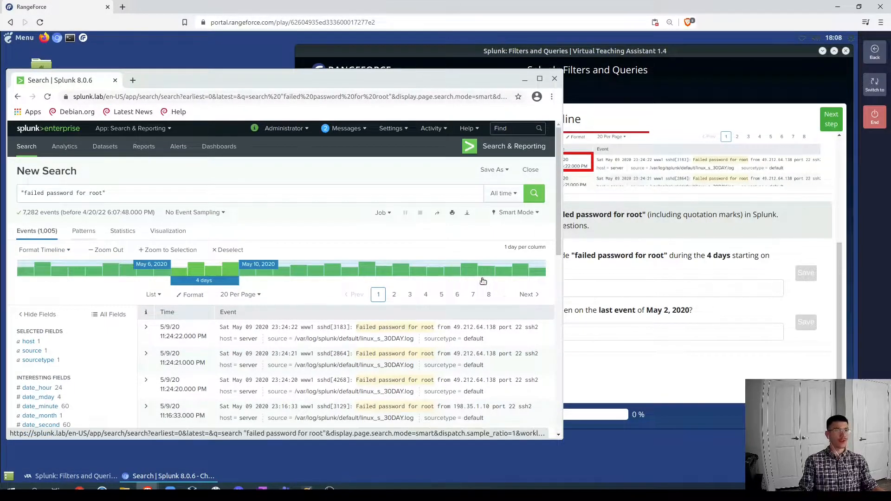
- Submit 1005 as the answer to the question about the event count over the 4 days starting May 6, 2020
left_click(580, 285)
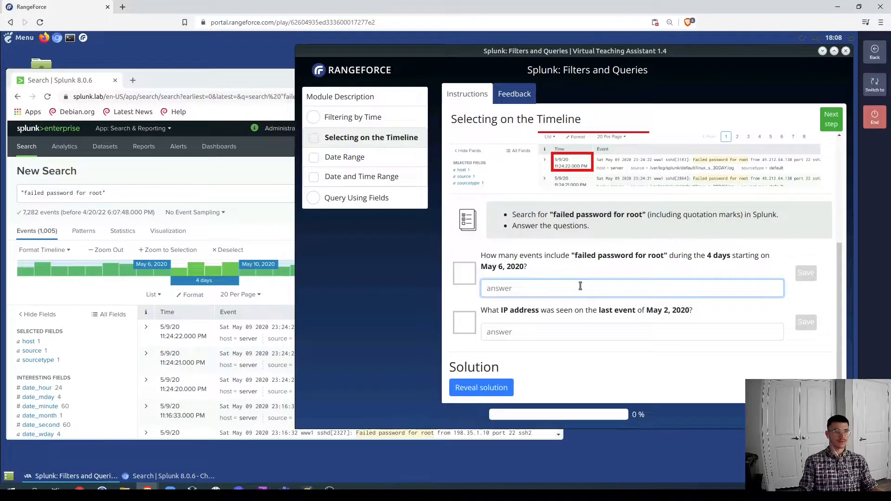
type("1005")
key("Return")
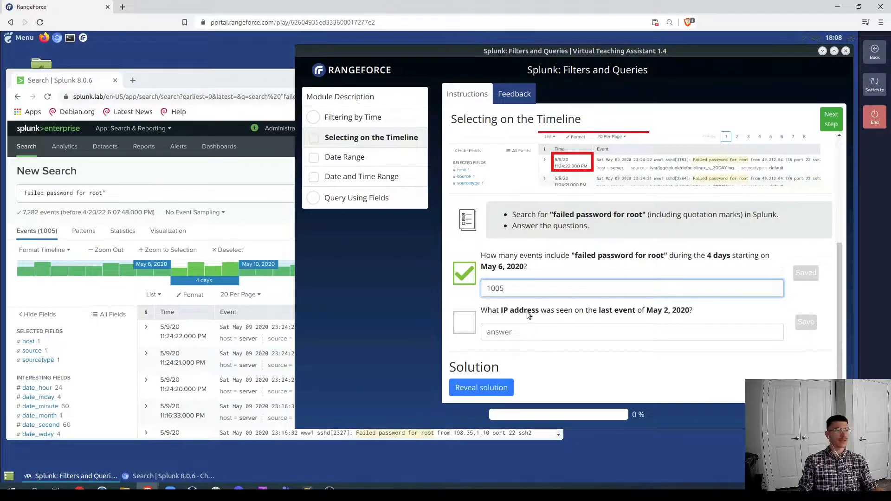
- Clear the four-day timeline selection in Splunk and select only May 2, 2020
left_click(114, 291)
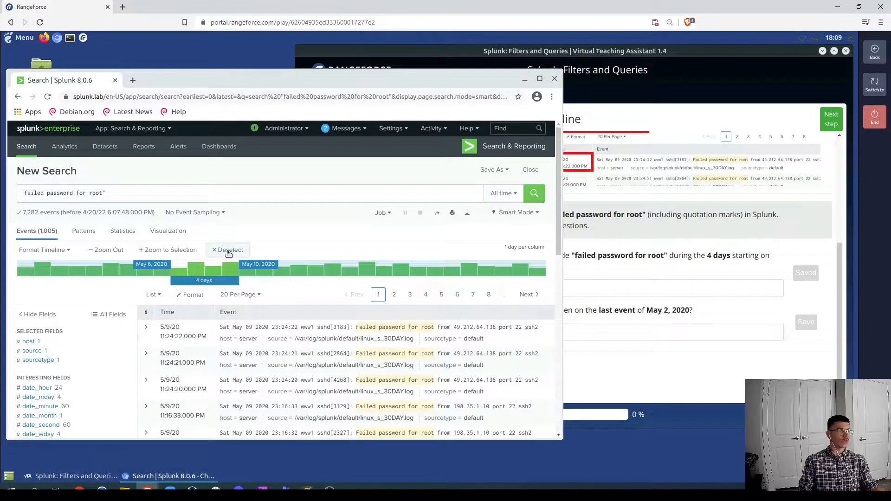
left_click(227, 249)
mouse_move(148, 274)
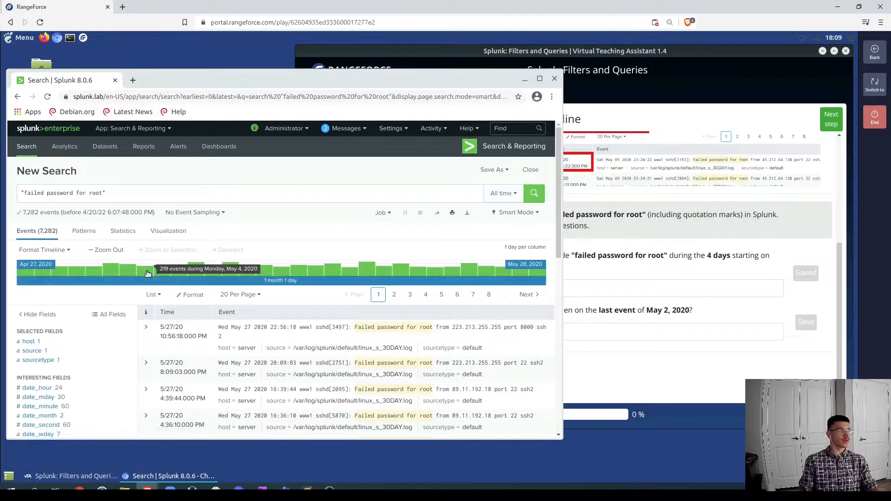
left_click(109, 274)
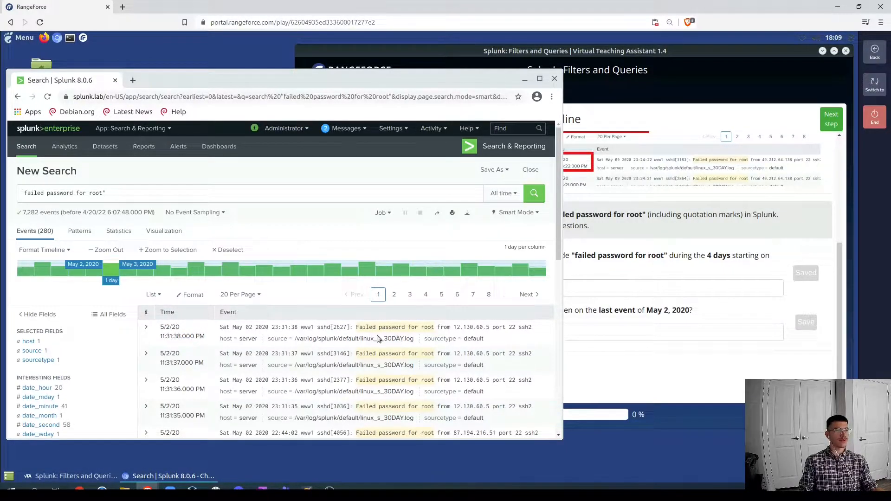
- Mark the source IP in the latest May 2 event and submit 12.130.60.5 as the answer to the IP address question
left_click(694, 315)
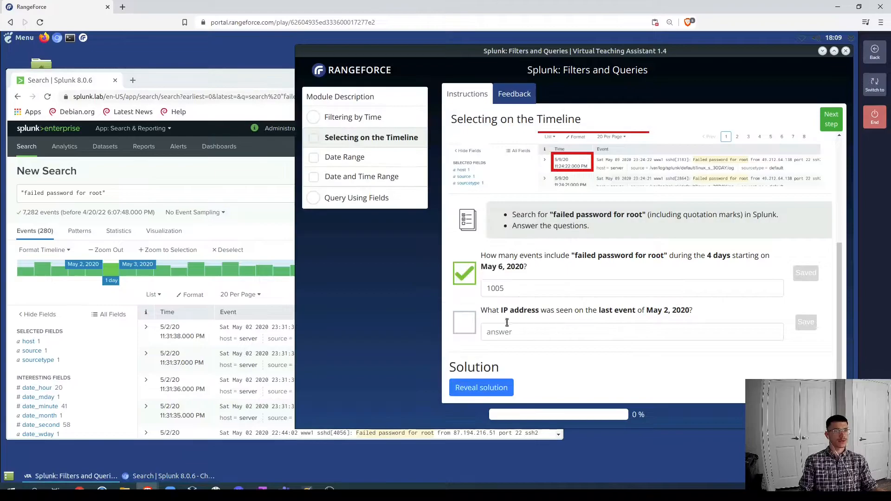
left_click(54, 294)
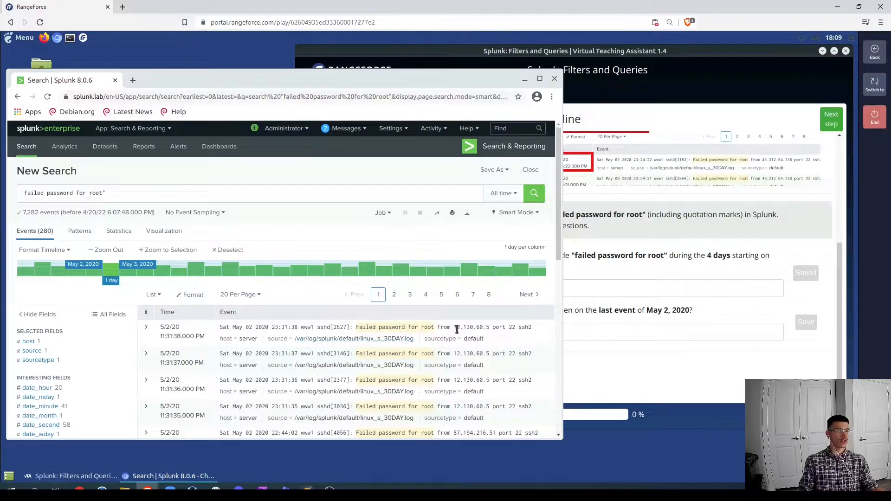
left_click_drag(455, 327, 498, 327)
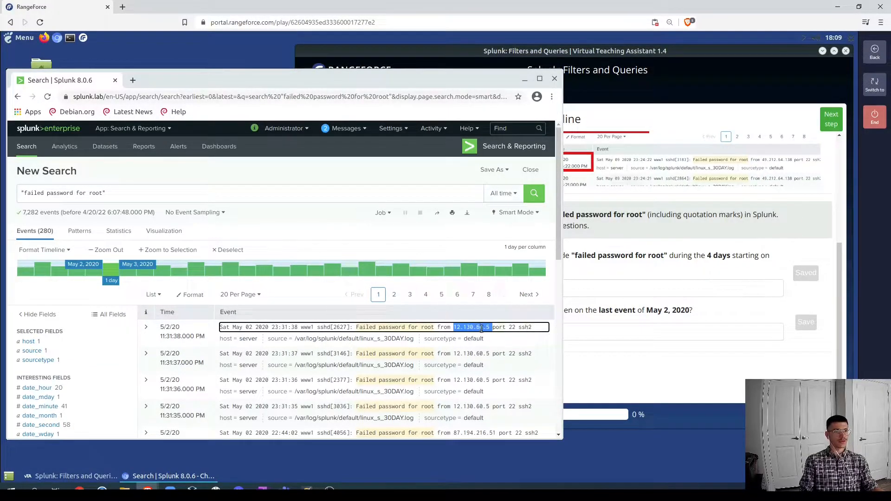
left_click(619, 335)
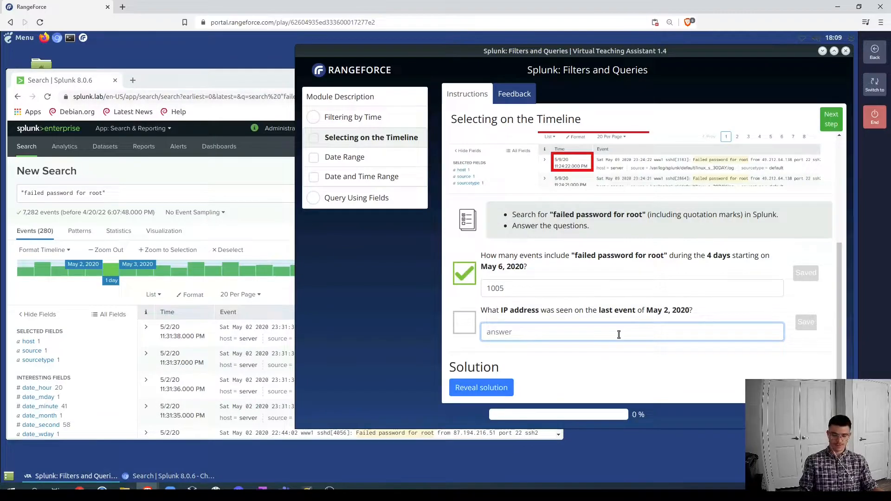
type("12.")
type("60.5")
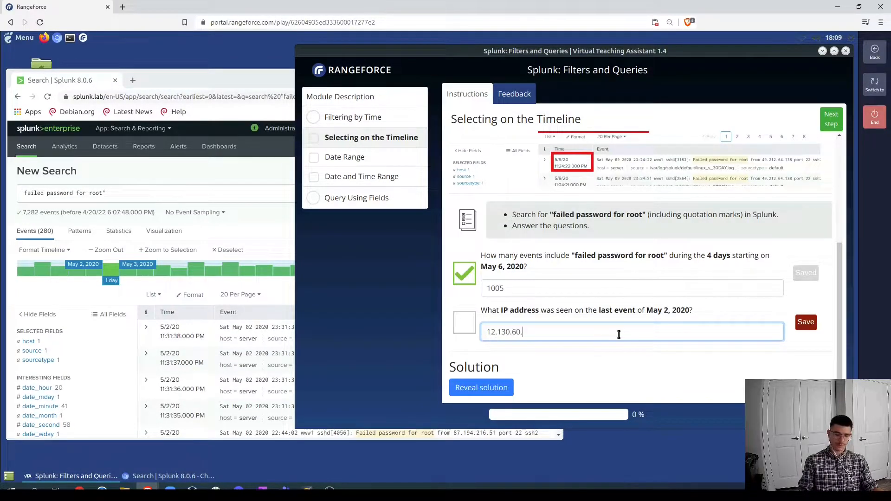
key("Return")
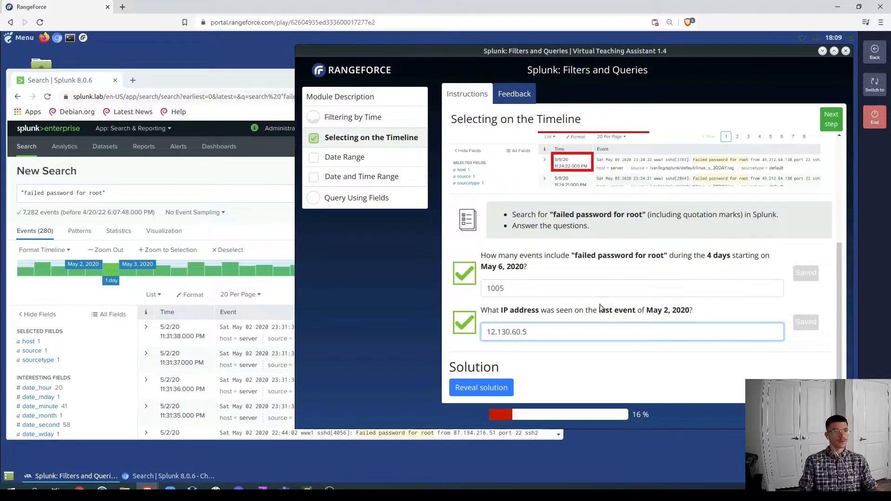
- Advance the teaching assistant to the Date Range lesson
left_click(833, 123)
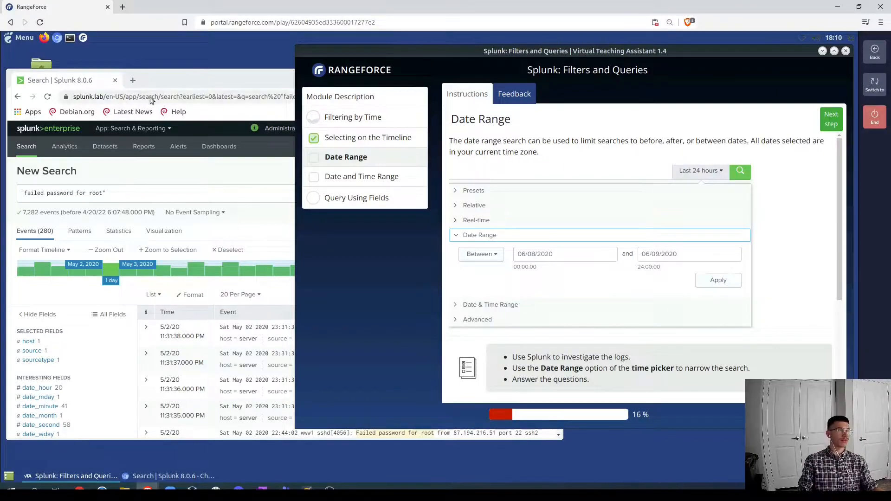
left_click(124, 94)
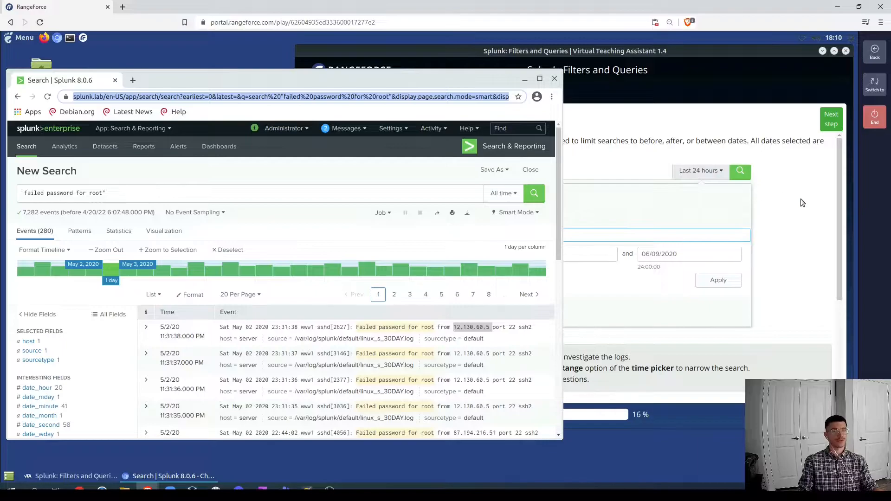
left_click(810, 208)
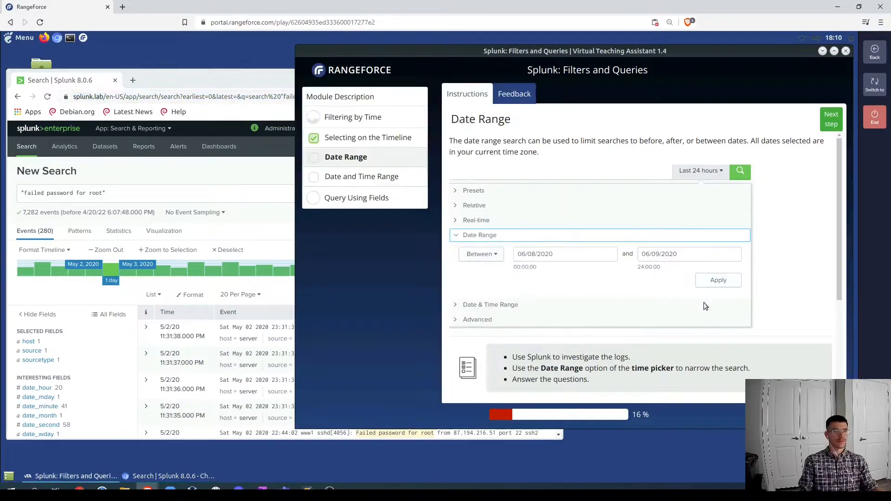
- Review the Date Range questions and limit the Splunk search to the date range before 05/15/2020
scroll(686, 301, "down", 3)
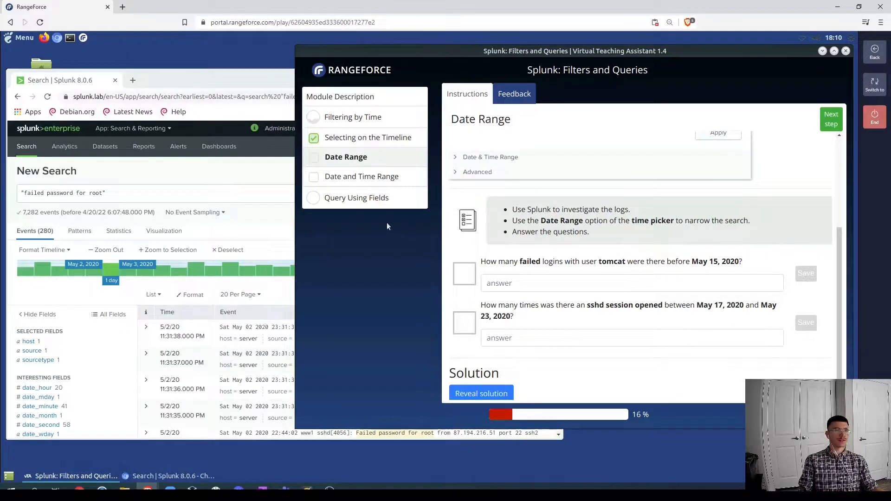
left_click(222, 173)
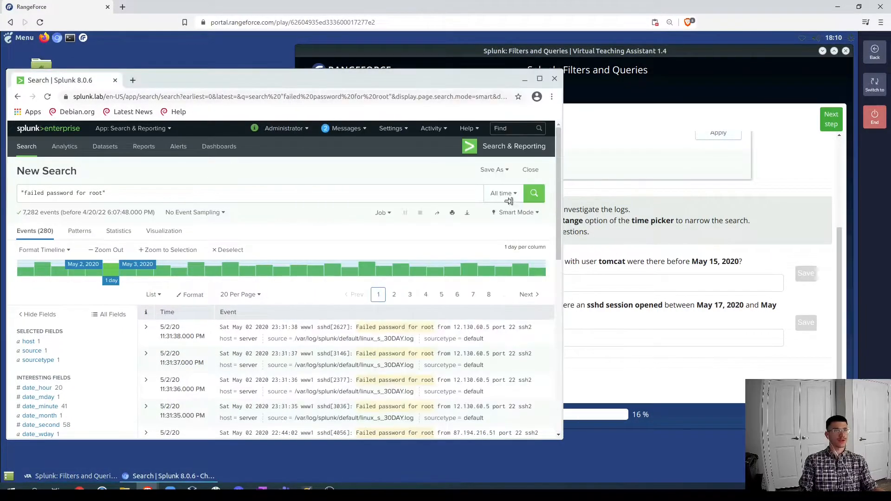
left_click(503, 193)
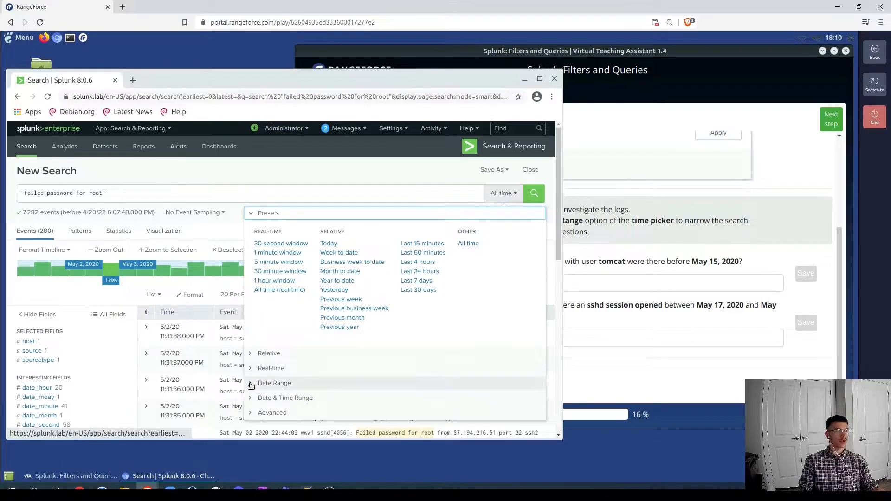
left_click(274, 383)
left_click(277, 286)
left_click(365, 280)
triple_click(365, 279)
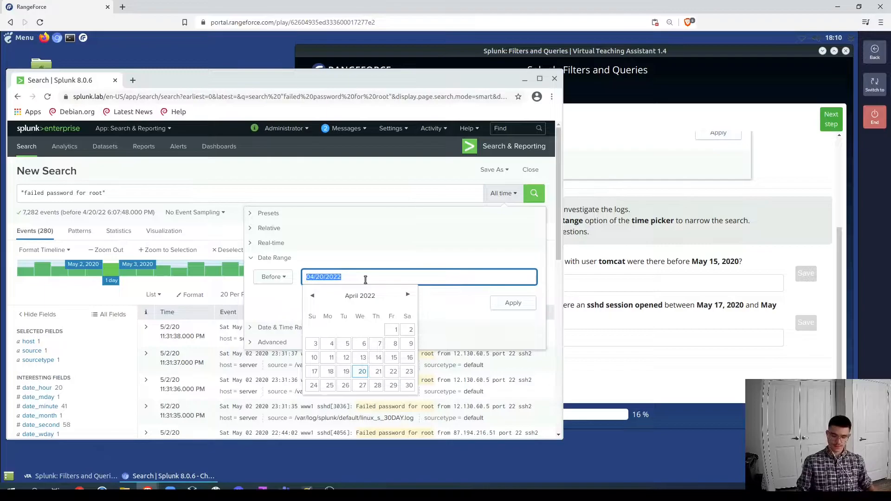
type("05/15/2020")
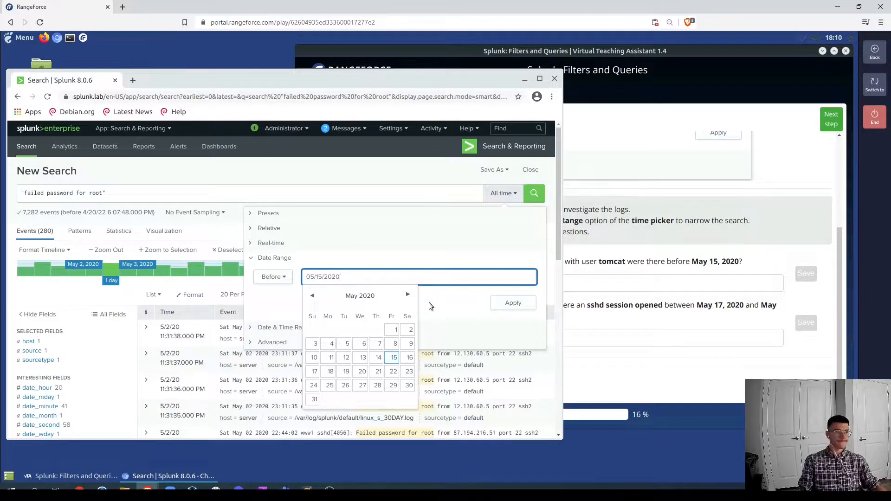
left_click(514, 303)
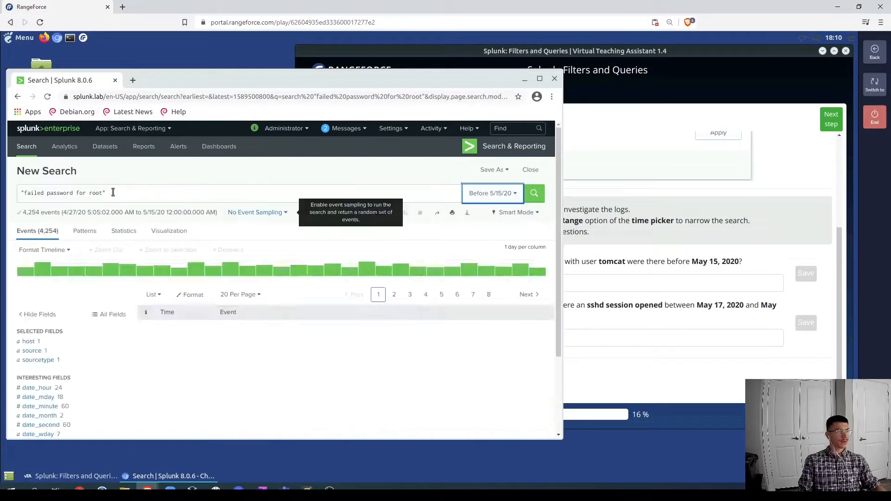
- Replace the root password query with the terms failed tocmat and run the search
left_click_drag(112, 193, 7, 194)
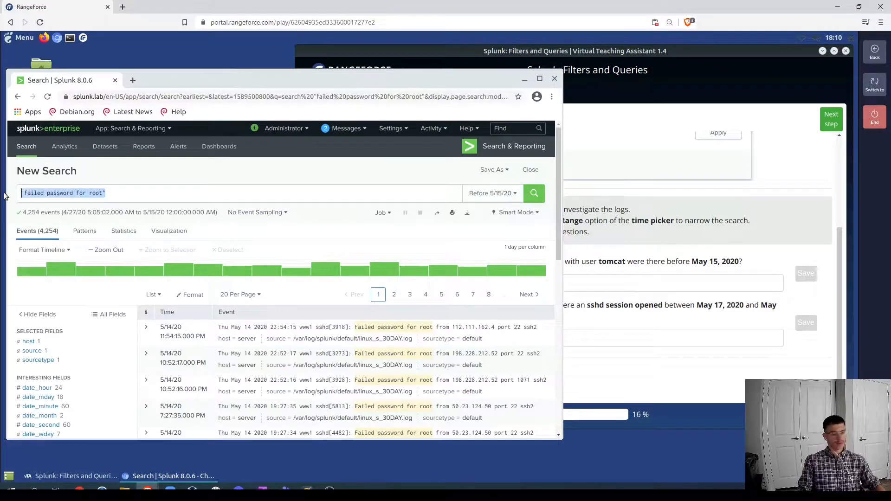
key("BackSpace")
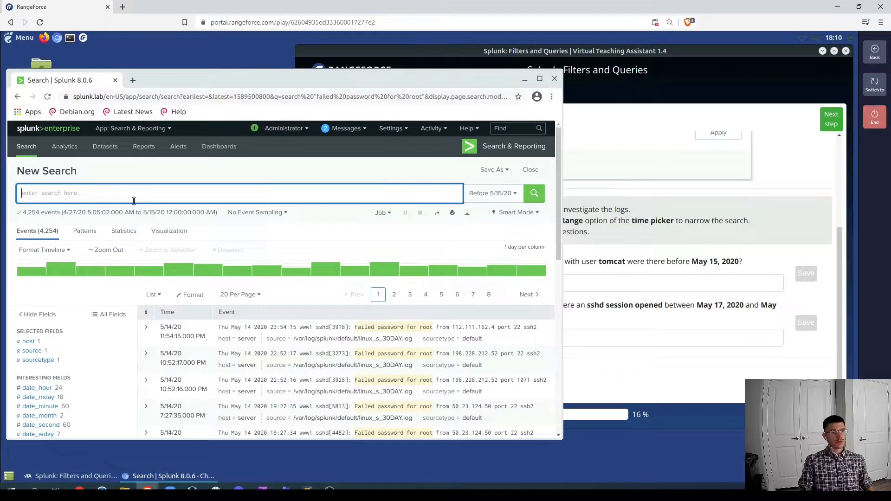
left_click(612, 273)
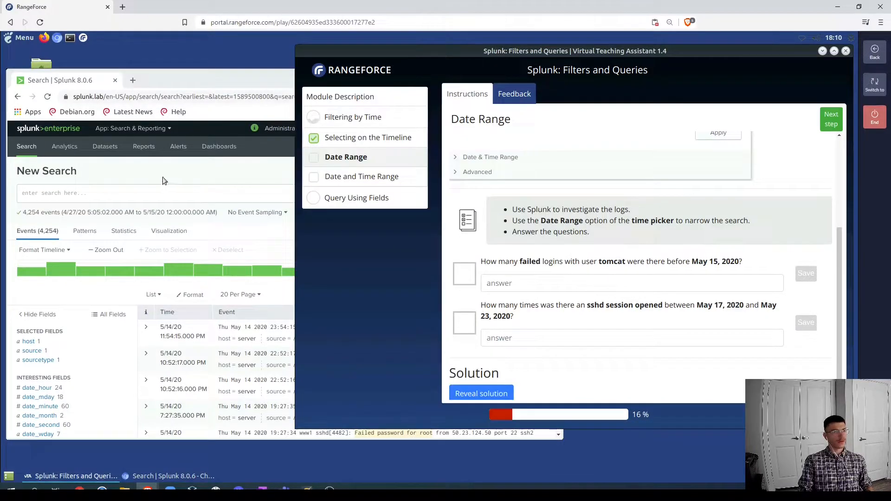
left_click(93, 193)
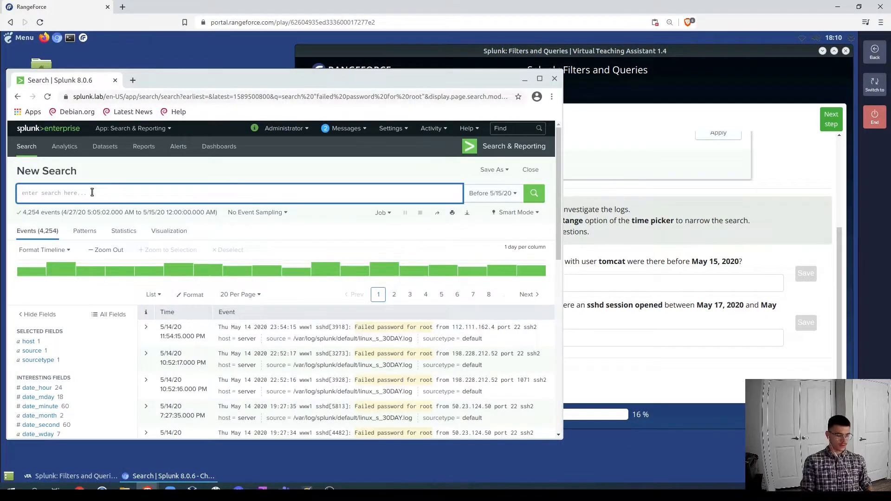
type("failed ")
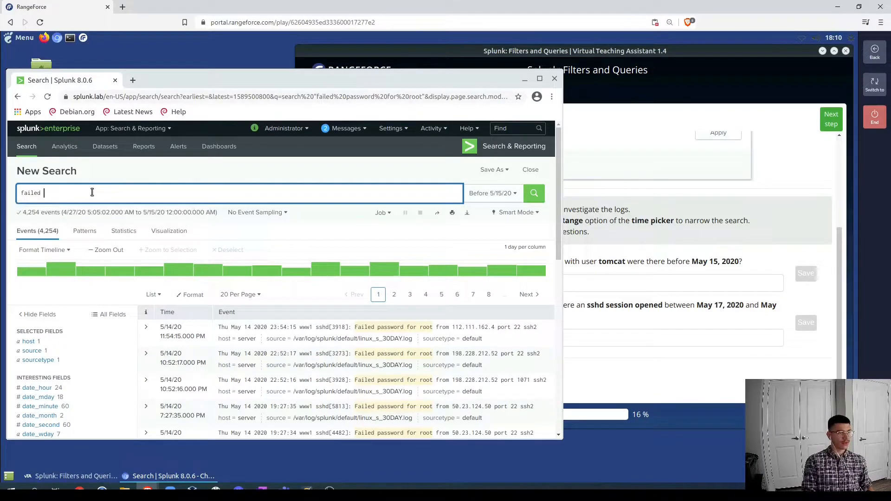
type("tocmat")
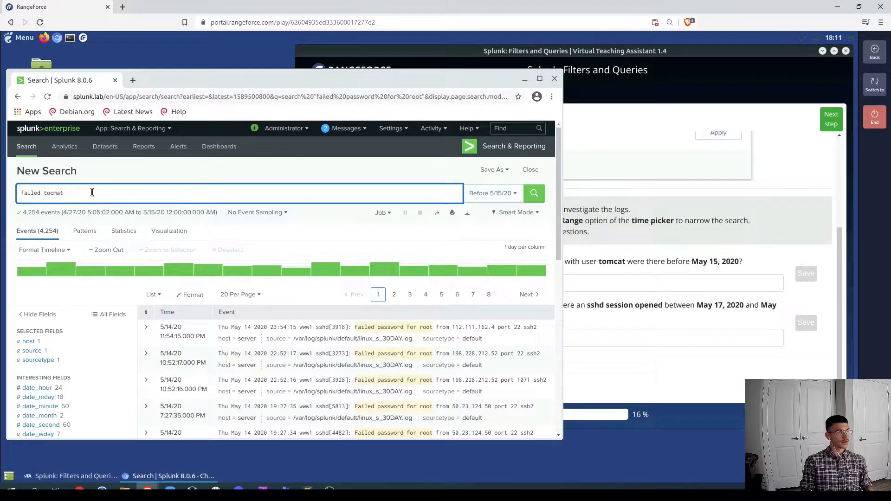
key("Return")
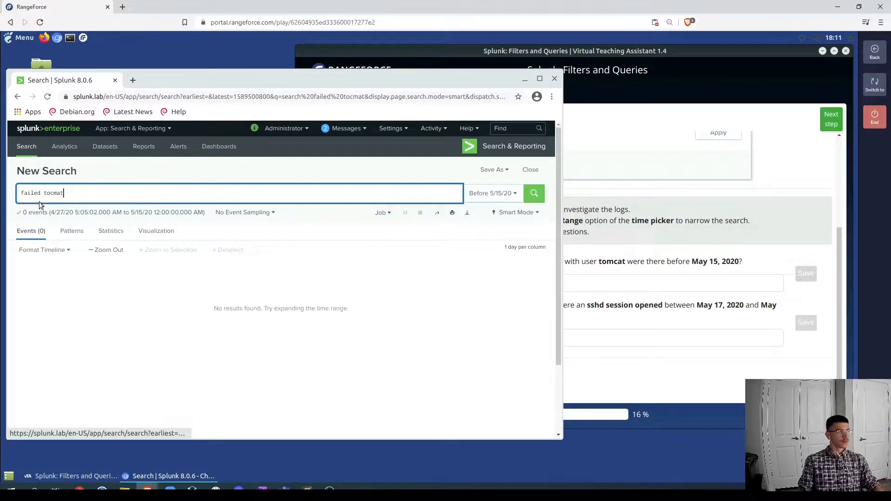
- Correct the misspelled username so the query reads failed tomcat and rerun the search
left_click(676, 241)
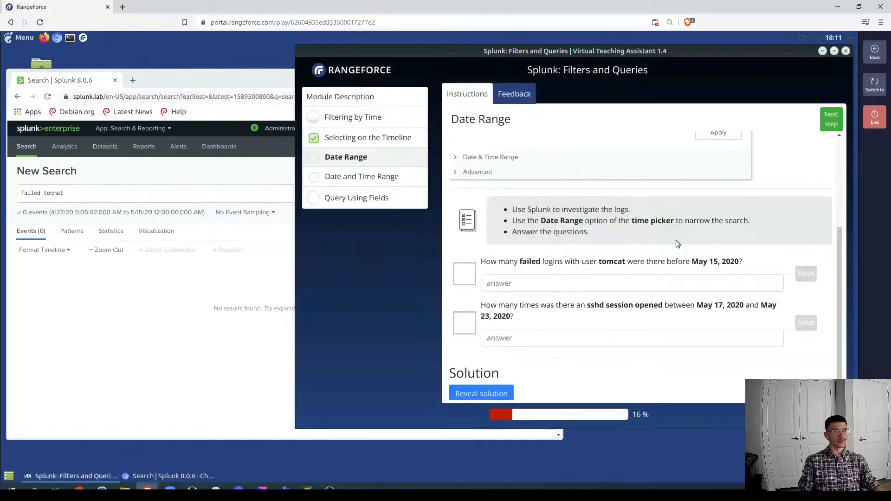
left_click(78, 195)
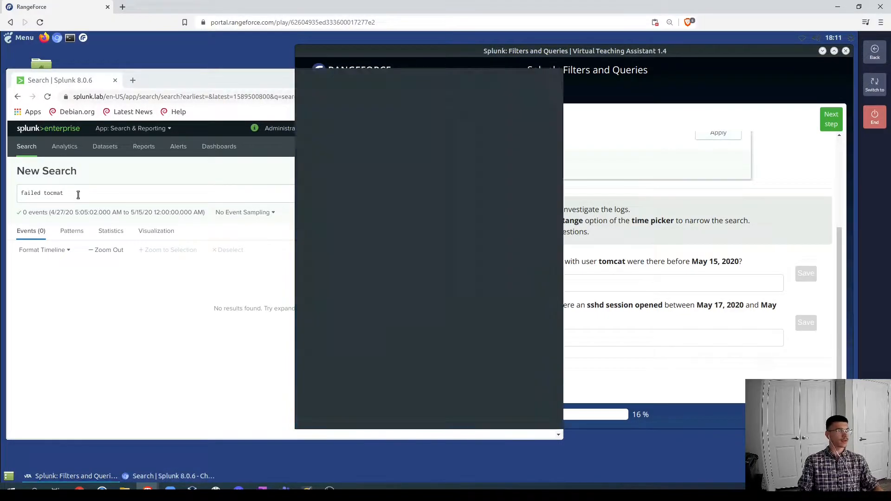
key("BackSpace")
key("BackSpace")
type("mcat")
key("Return")
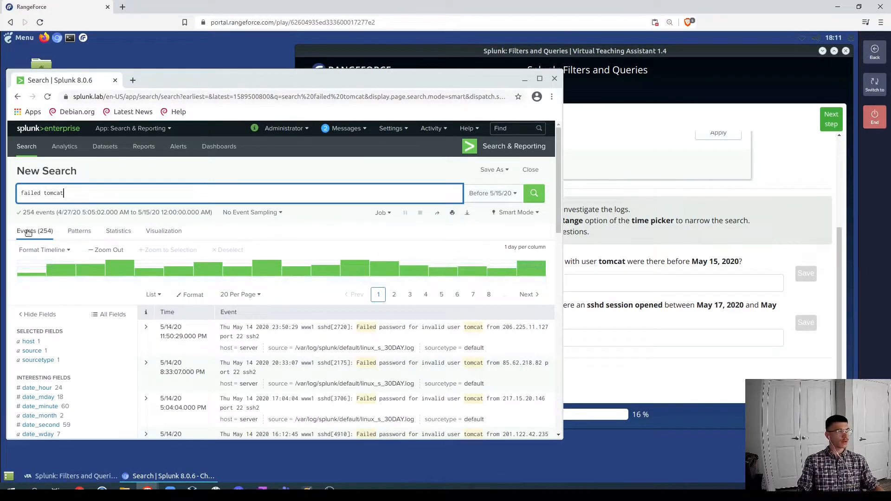
- Submit 254 as the answer to the question about failed tomcat logins before May 15, 2020
left_click(617, 288)
type("254")
key("Return")
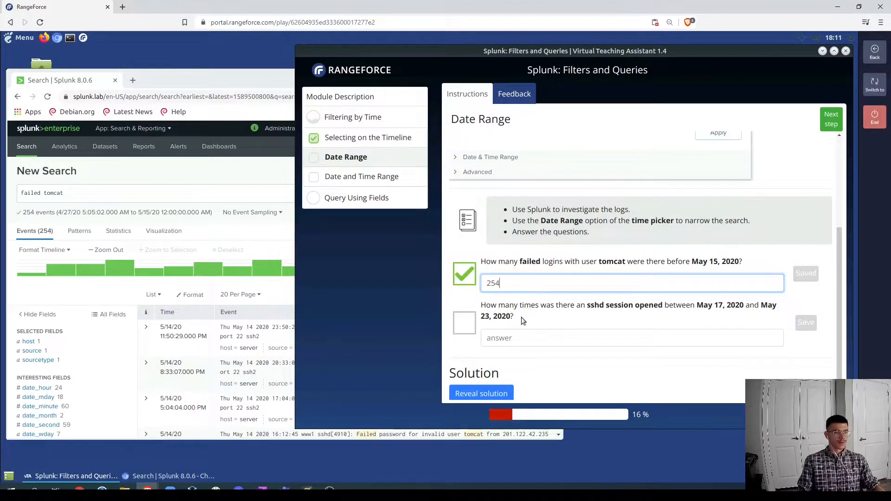
- Change the Splunk date range to between 05/17/2020 and 05/23/2020 and apply it
scroll(522, 317, "down", 1)
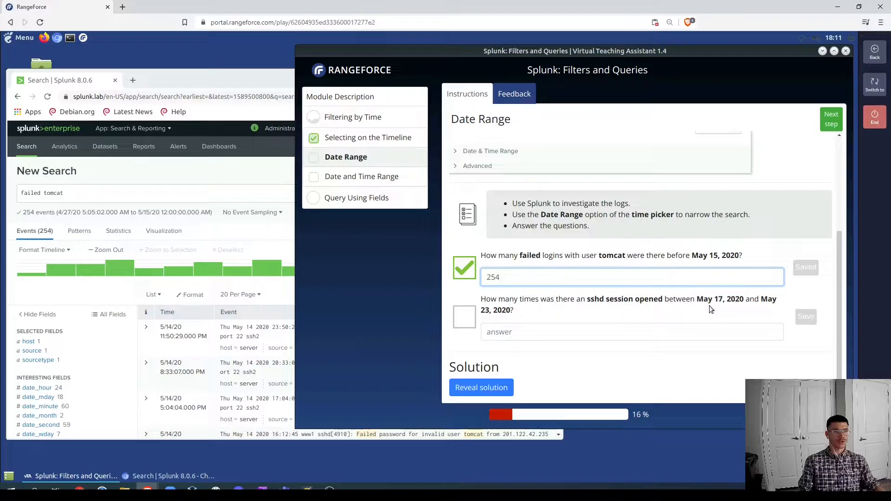
left_click(265, 183)
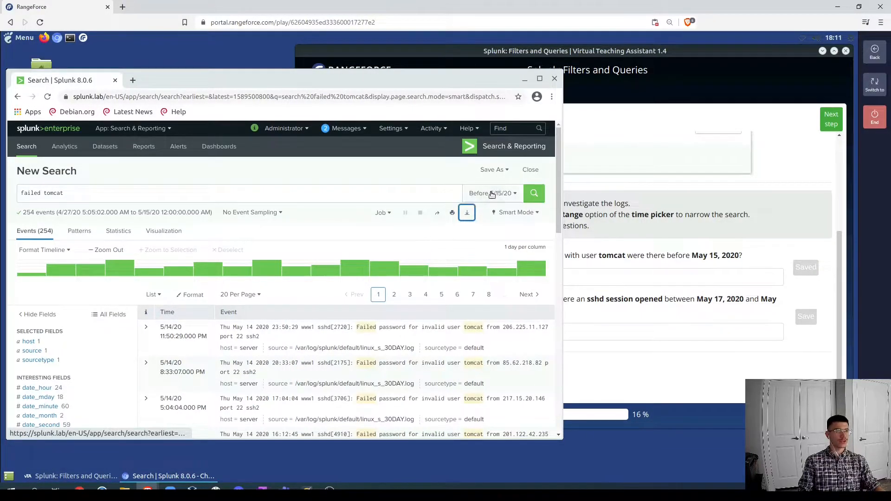
left_click(491, 194)
left_click(271, 278)
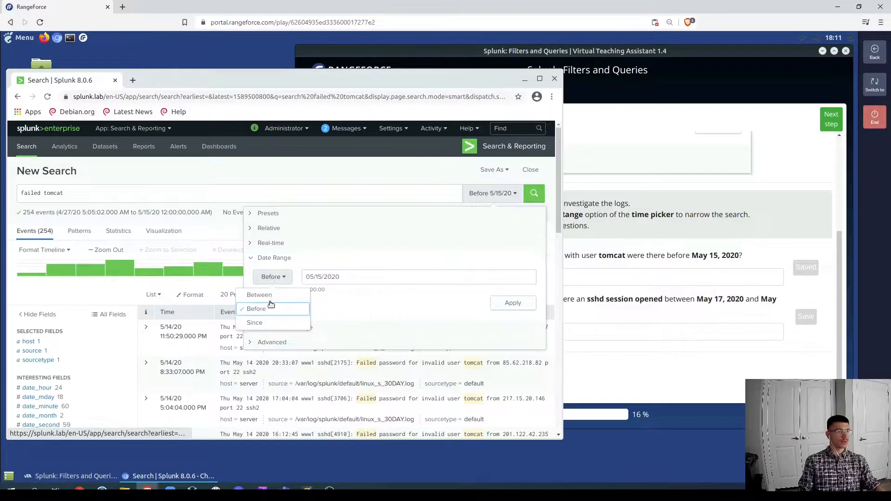
left_click(267, 295)
left_click(314, 278)
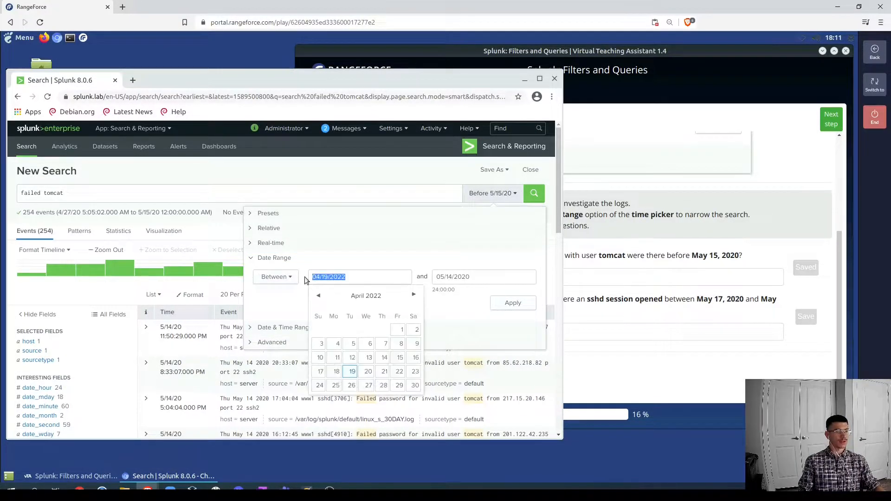
type("05")
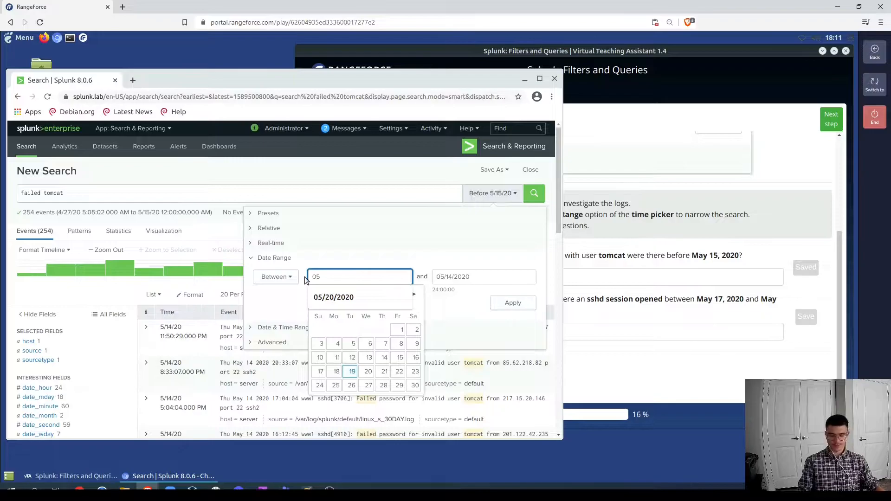
type("/17/2020")
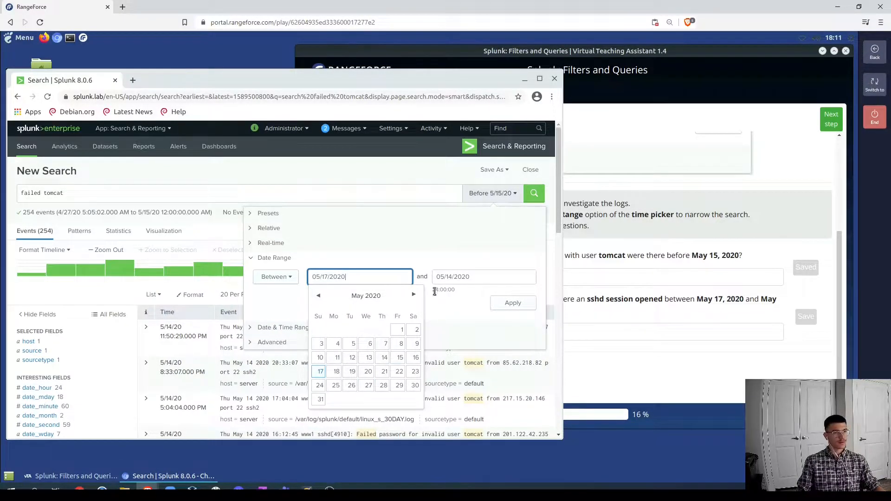
left_click(484, 277)
triple_click(478, 275)
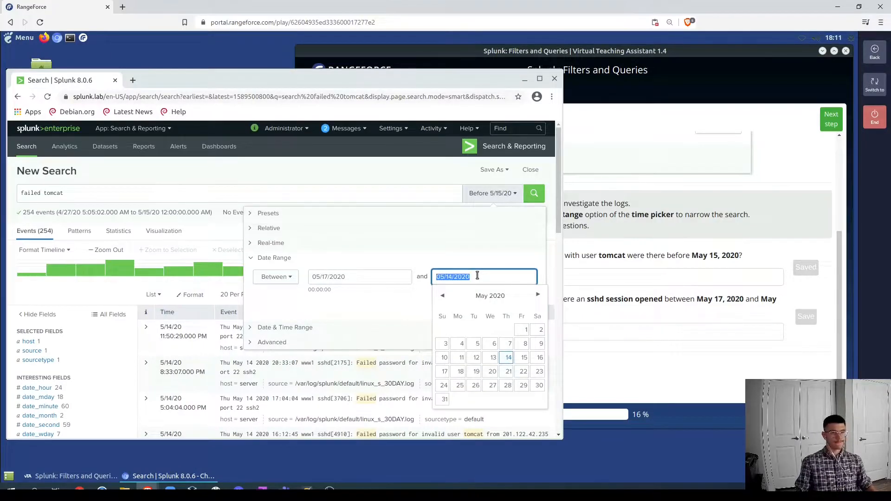
type("05/23/2020")
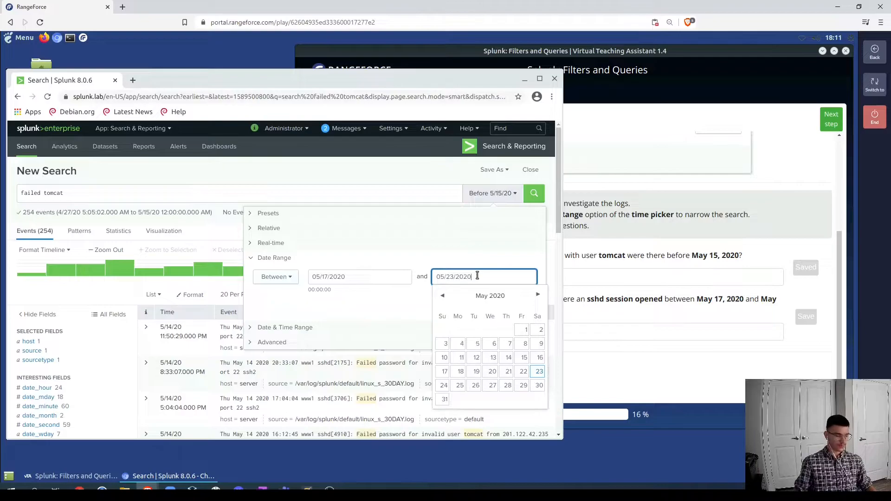
left_click(403, 311)
left_click(513, 302)
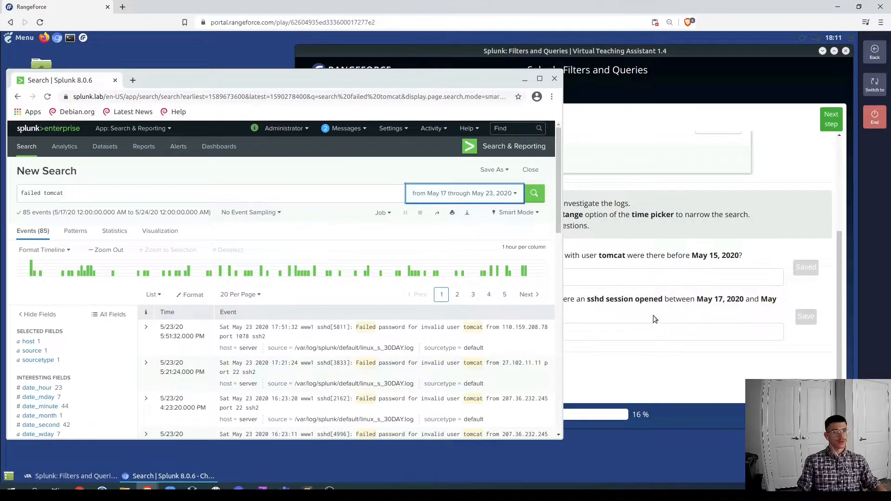
- Replace the tomcat query with sshd session opened and run the search
left_click(627, 311)
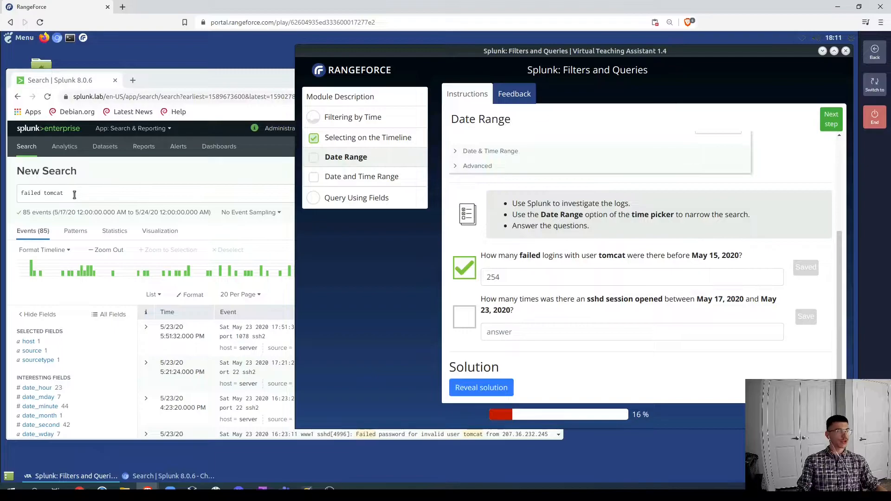
left_click_drag(72, 195, 16, 196)
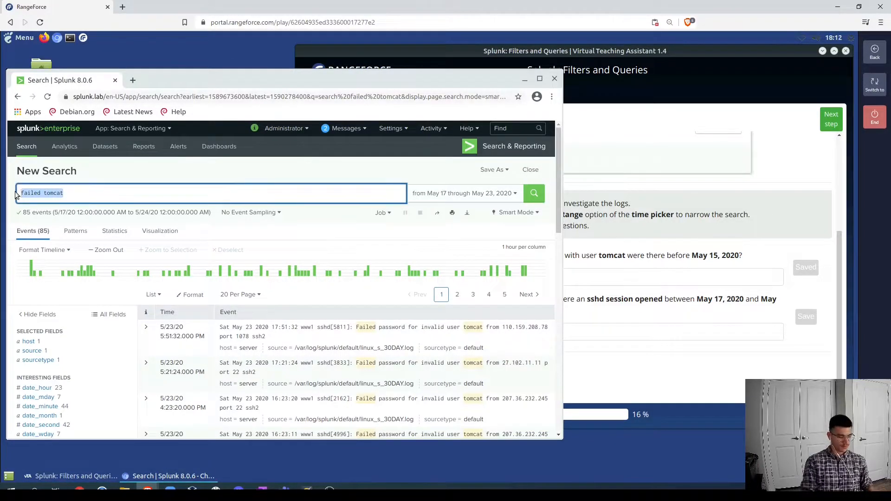
type("sshd ")
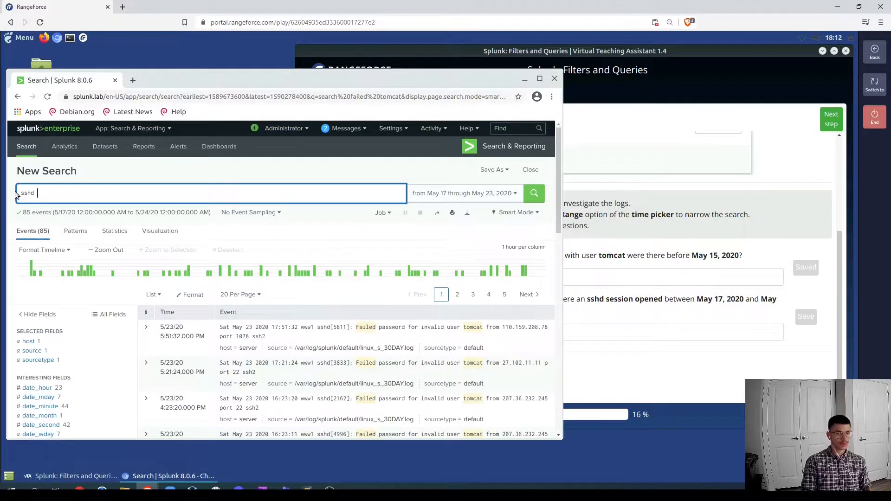
type("session")
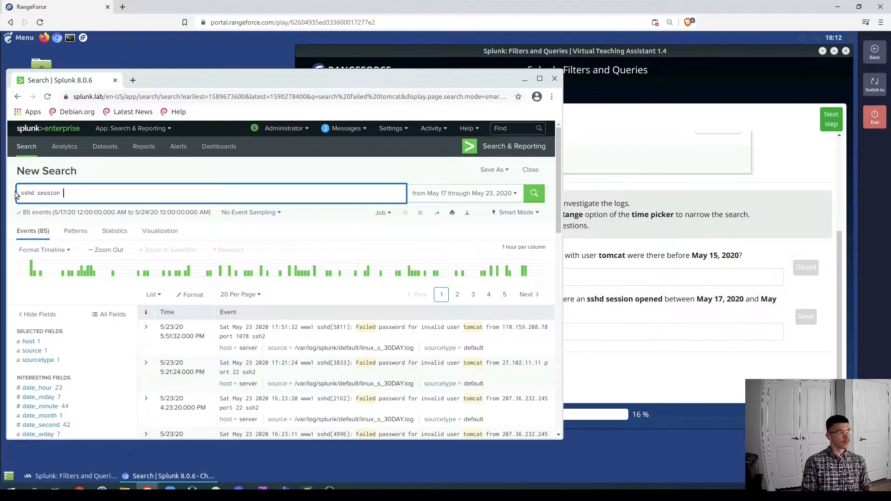
type(" opened")
key("Return")
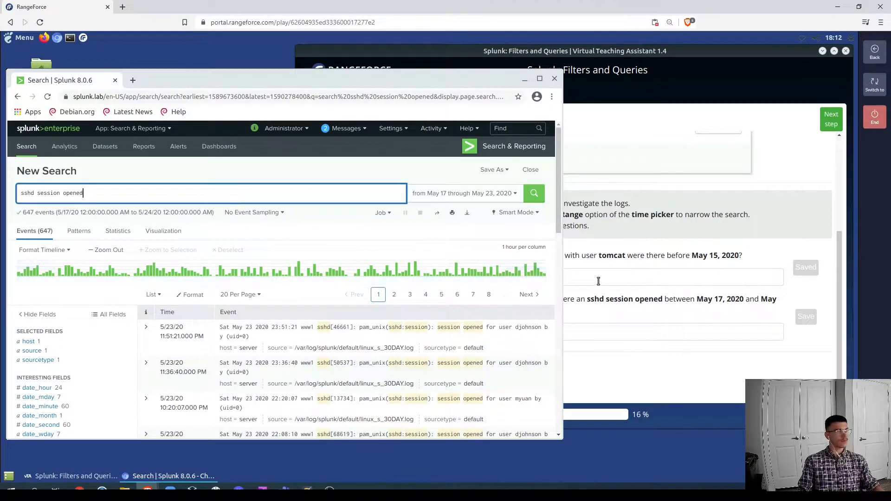
- Submit 647 as the answer to the sshd session question and advance to the Date and Time Range lesson
left_click(761, 256)
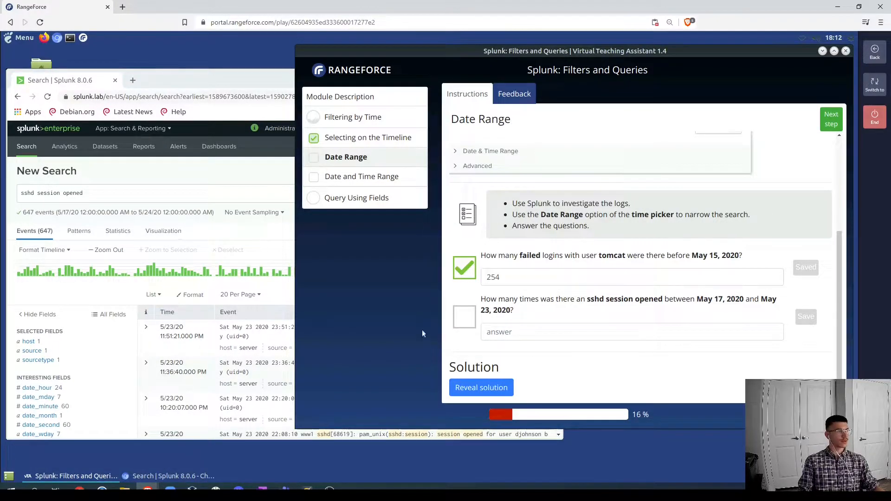
left_click(513, 331)
type("647")
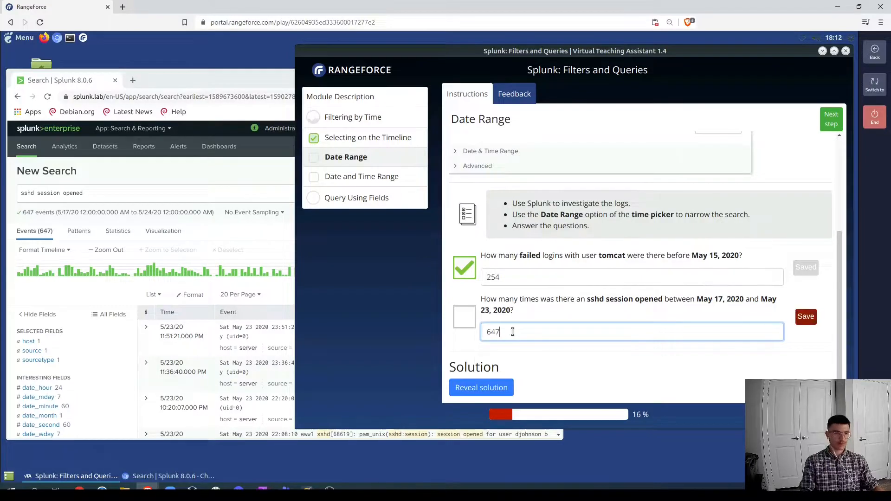
key("Return")
left_click(831, 119)
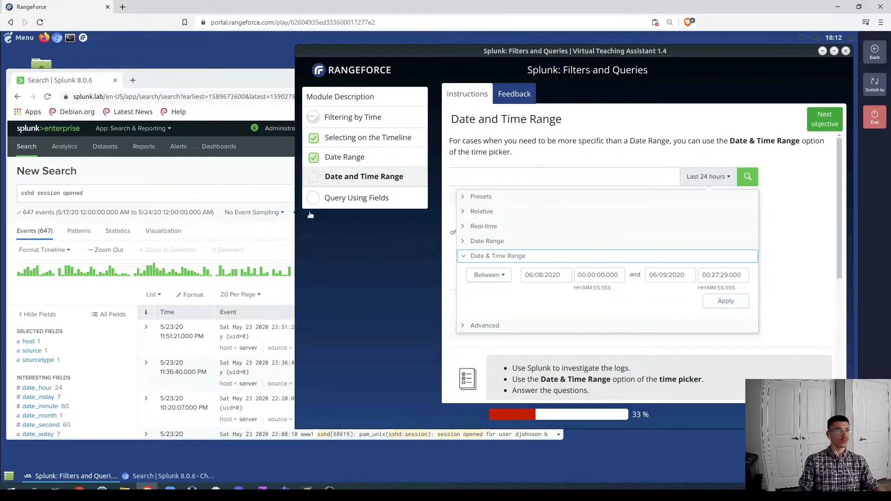
- Read the googlebot and category.screen questions in the Date and Time Range lesson
left_click(248, 176)
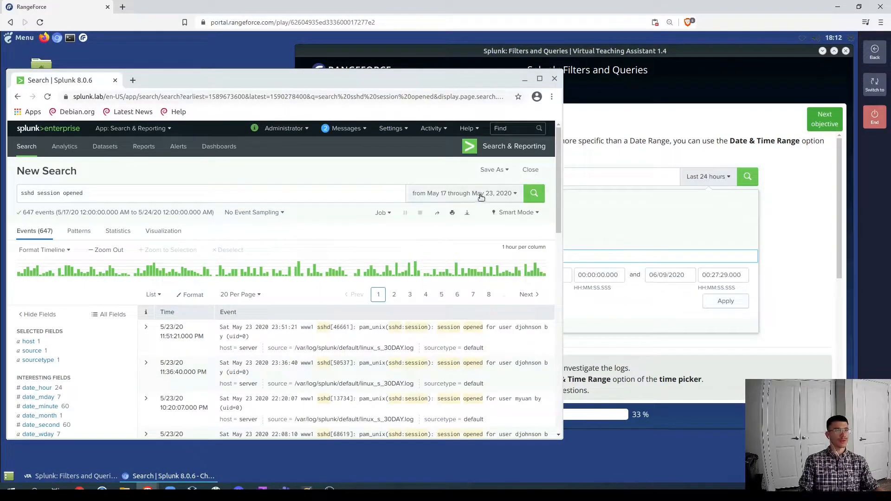
left_click(768, 250)
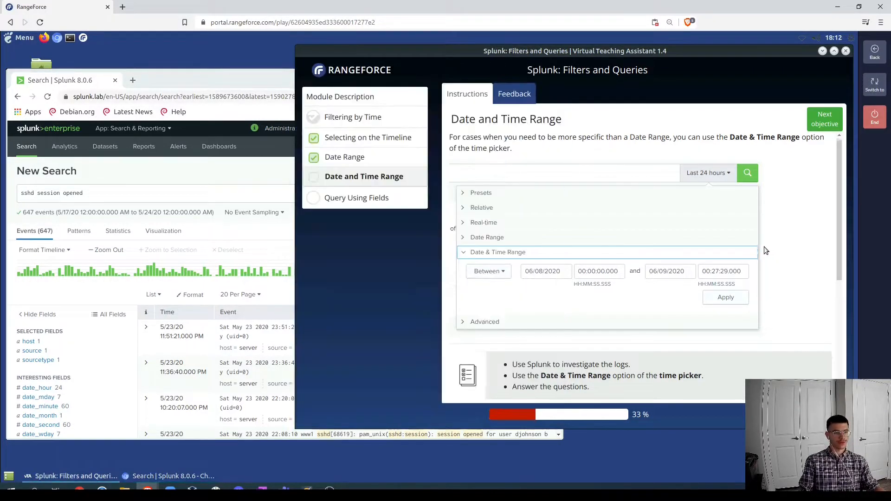
scroll(743, 253, "down", 2)
scroll(595, 270, "down", 1)
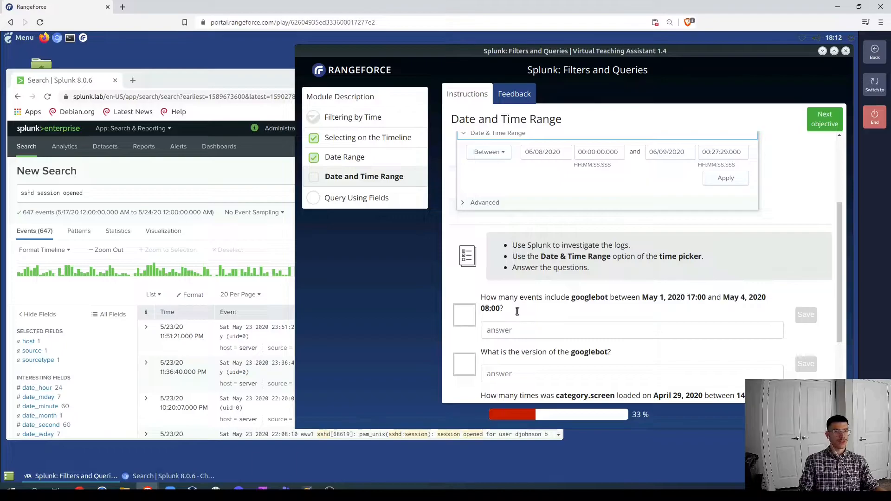
scroll(525, 288, "down", 1)
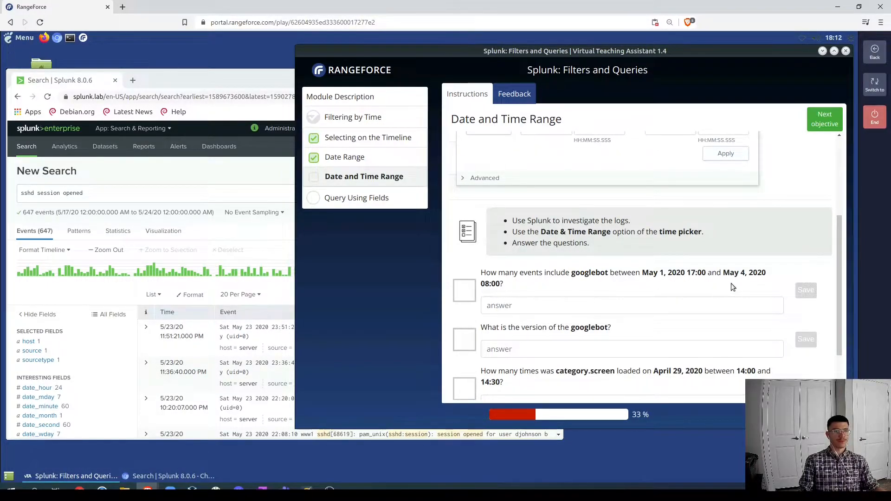
- In Splunk's Date & Time Range filter, set the start of the between range to 05/01/2020 at 17:00:00.000
left_click(249, 174)
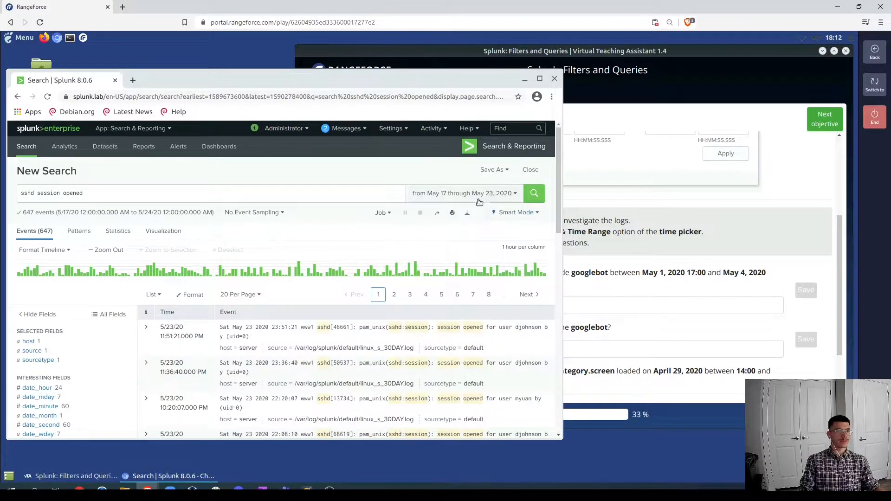
left_click(511, 194)
left_click(253, 328)
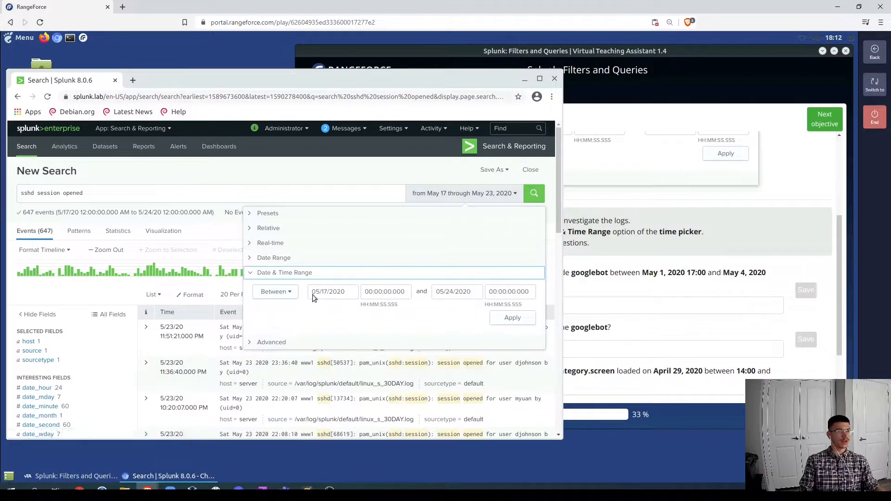
left_click(336, 291)
key("ctrl+a")
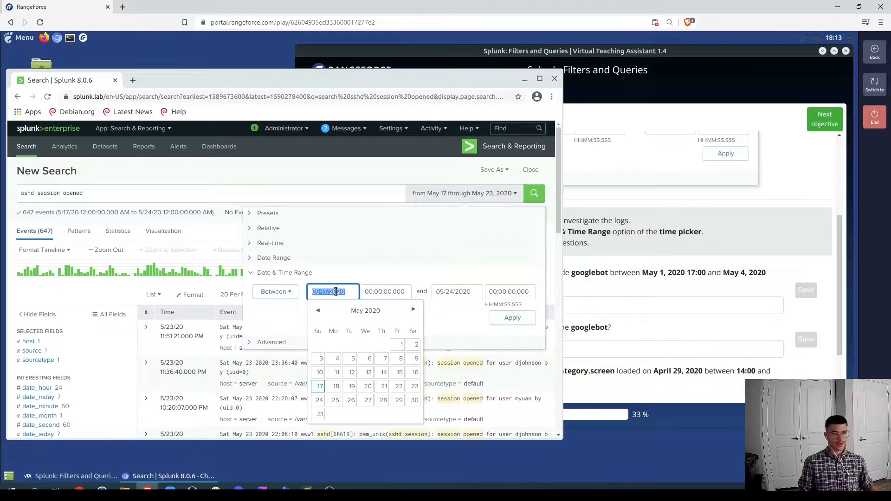
type("05/17/2020")
left_click(372, 292)
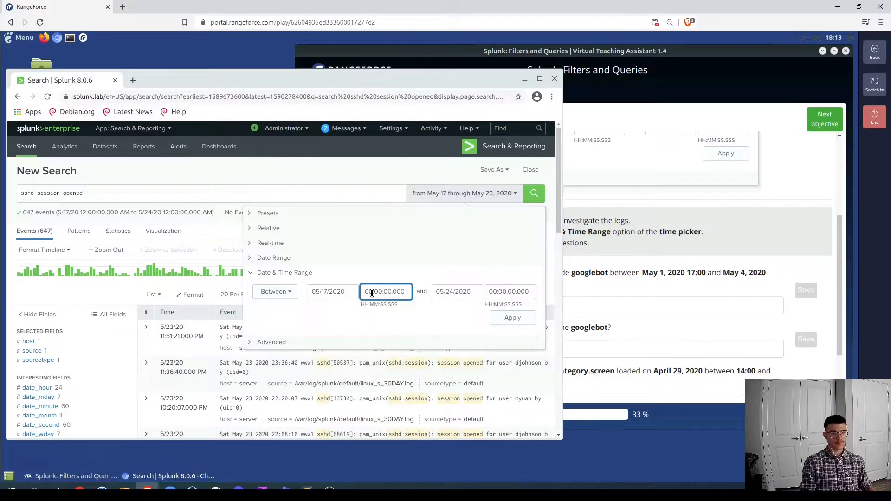
key("BackSpace")
key("BackSpace")
key("BackSpace")
type("17")
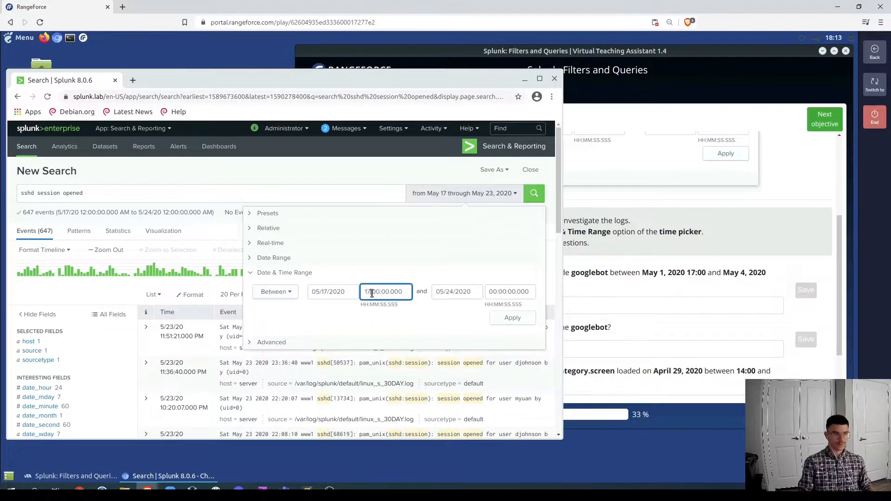
left_click(456, 291)
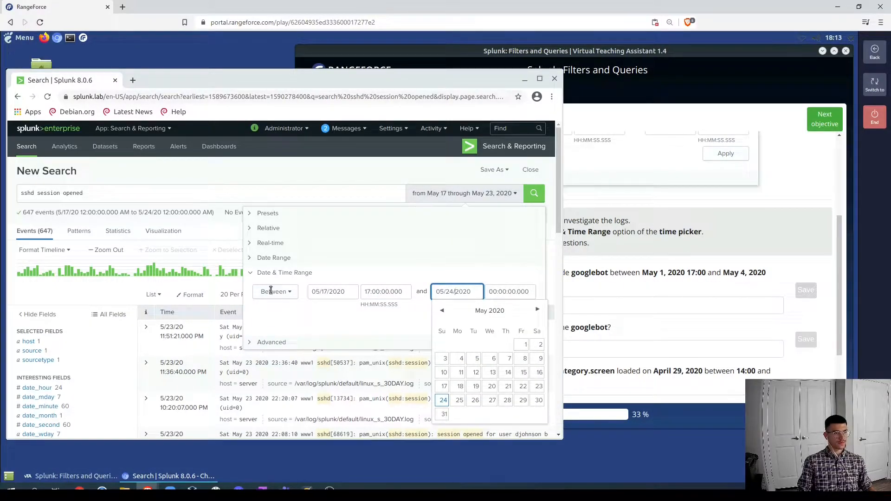
left_click(328, 291)
key("BackSpace")
- Set the end of the between range to 05/04/2020 at 08:00 and apply the filter
left_click(460, 292)
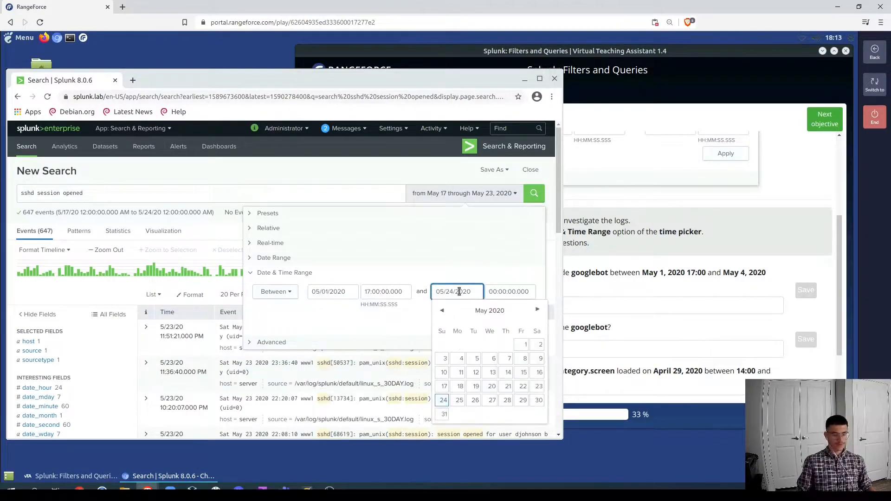
key("ctrl+a")
type("05/")
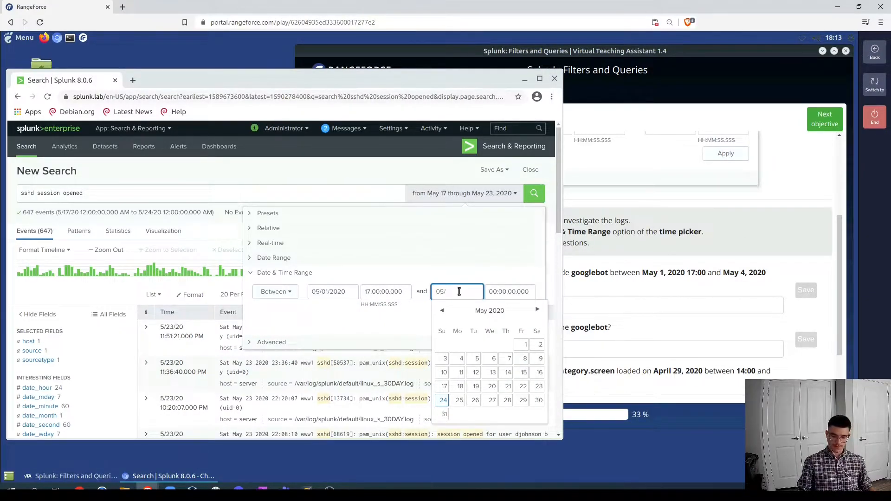
type("04/2020")
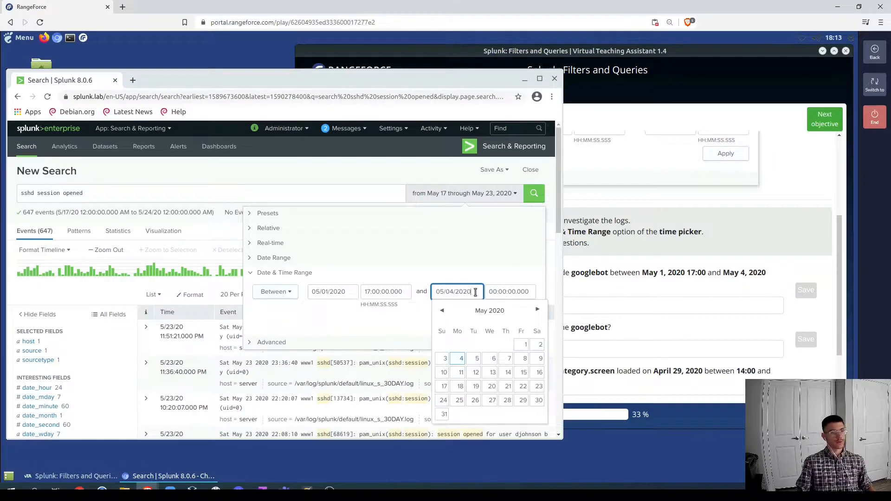
left_click(496, 295)
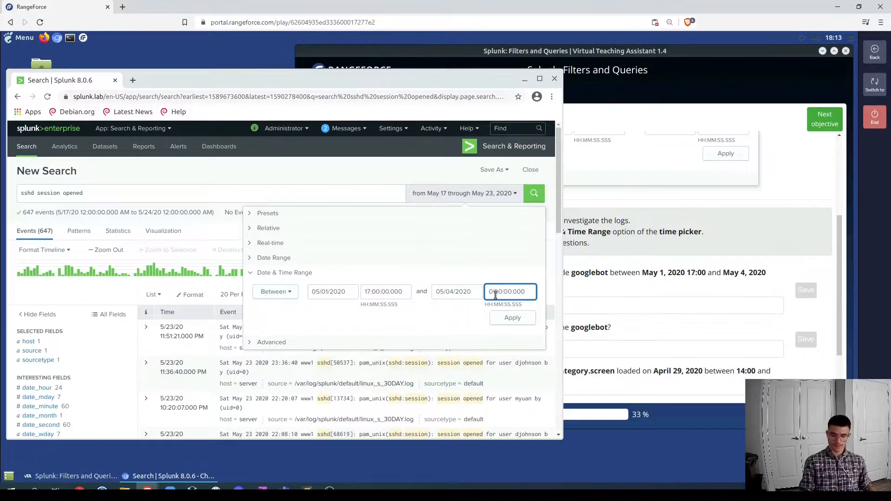
left_click(513, 318)
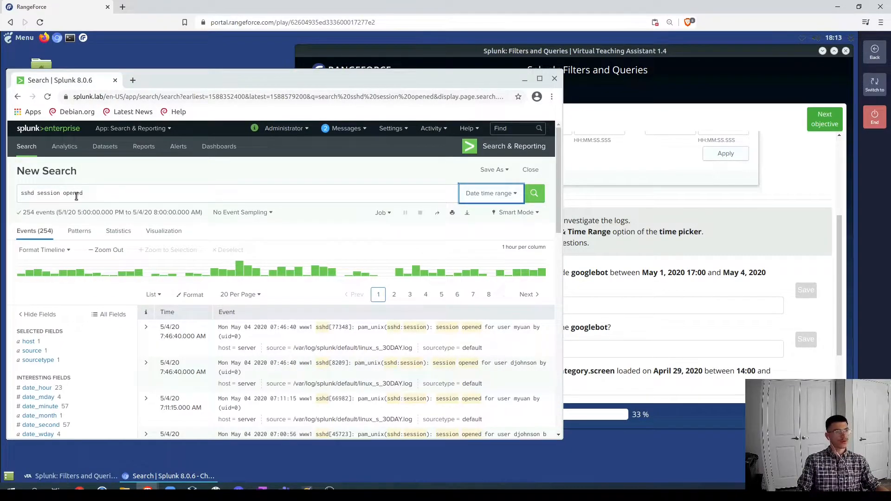
- Replace the sshd session opened query with googlebot and run the search
left_click_drag(88, 193, 8, 186)
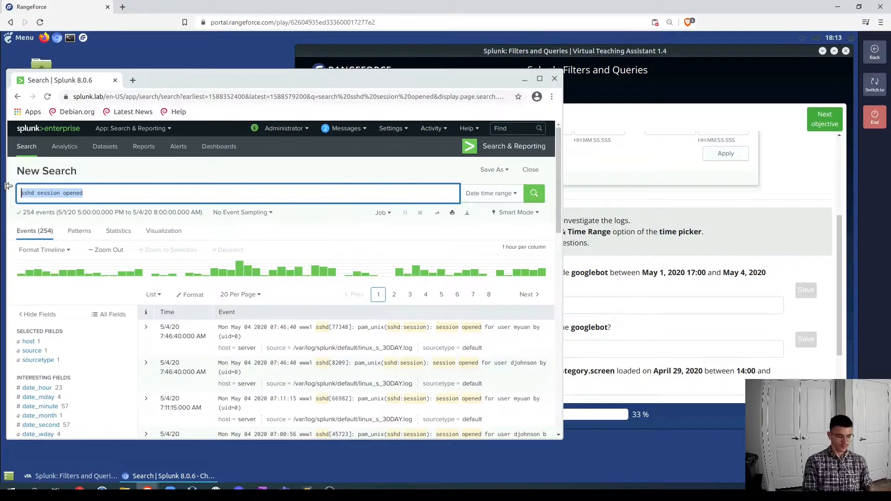
type("gogo")
key("BackSpace")
key("BackSpace")
type("ogle")
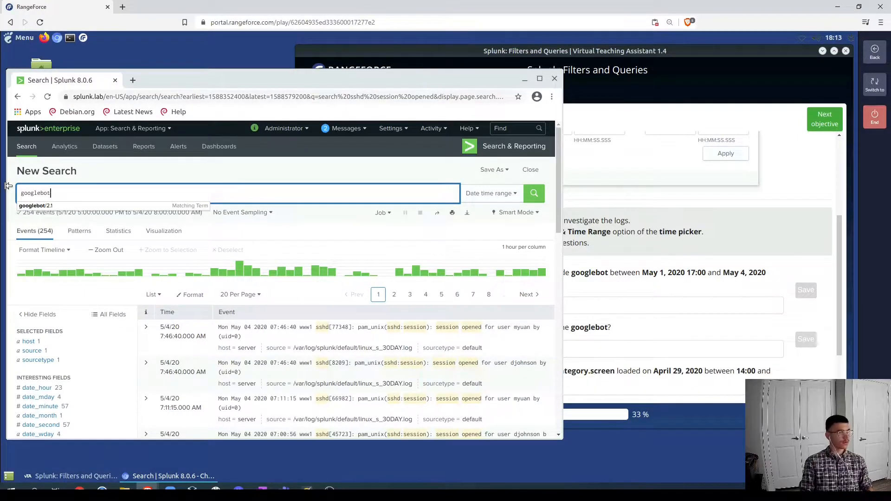
type("bot")
key("Return")
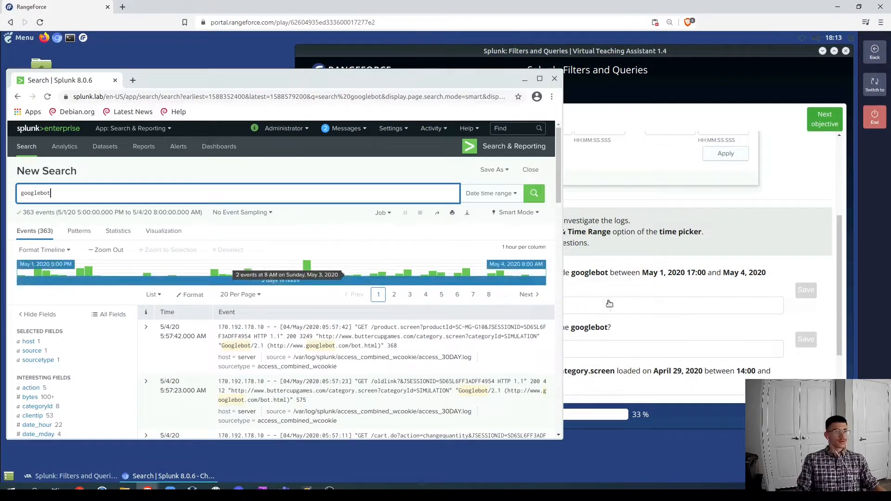
- Submit 363 as the answer to the question about googlebot events between May 1 and May 4, 2020
left_click(608, 306)
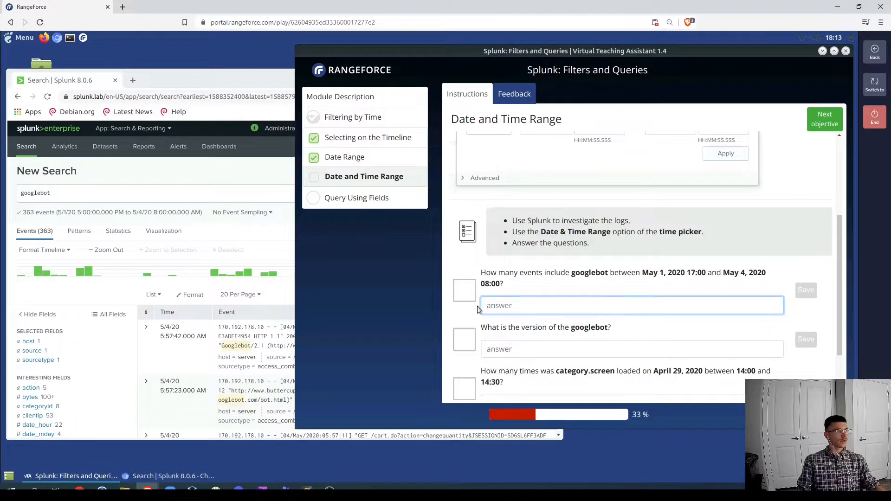
type("363")
key("Return")
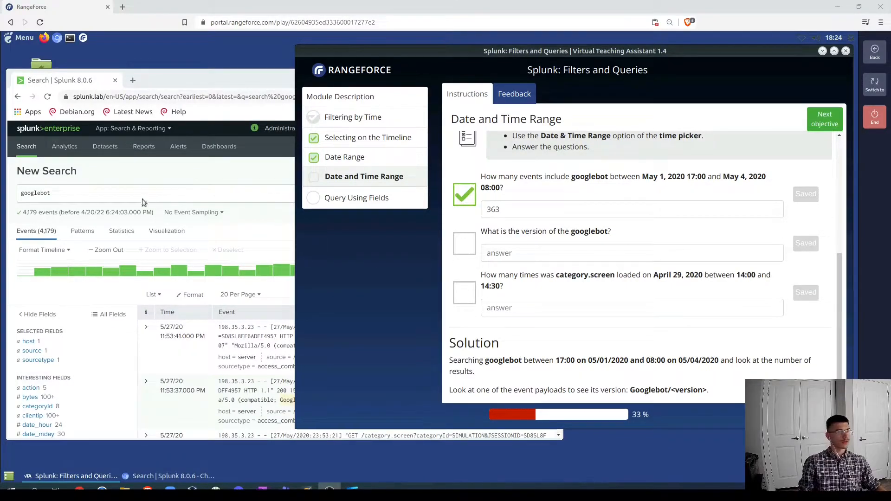
- Find the Googlebot version in the first event's payload and submit 2.1 as the answer to the version question
left_click(127, 214)
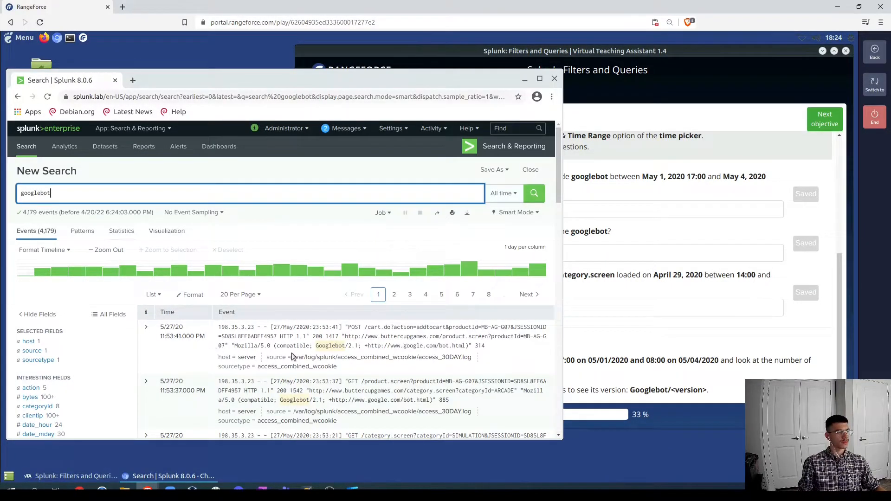
left_click_drag(358, 346, 352, 346)
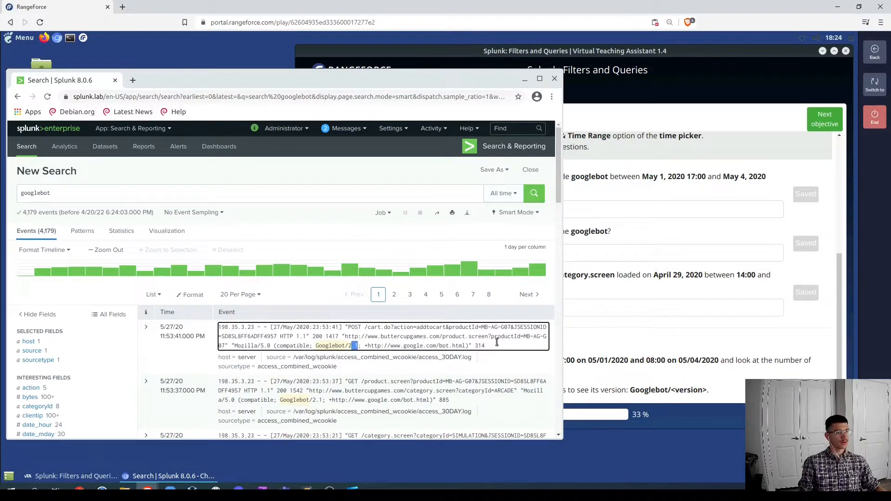
left_click(609, 258)
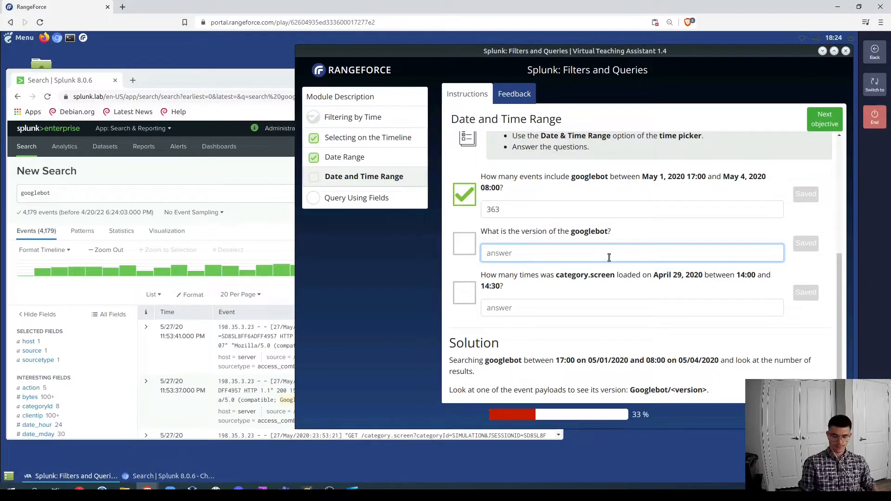
type("2.1")
key("Return")
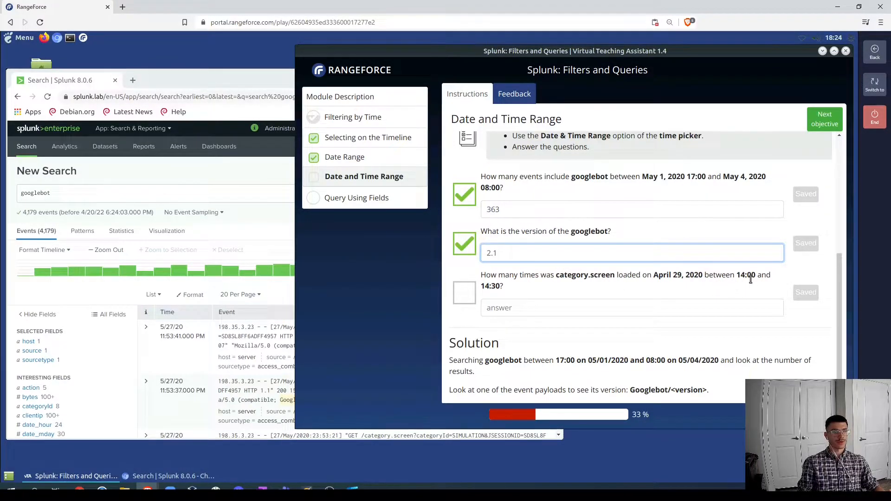
- Replace the googlebot query in the Splunk search with category.screen
left_click(115, 173)
left_click_drag(56, 193, 19, 193)
type("cate")
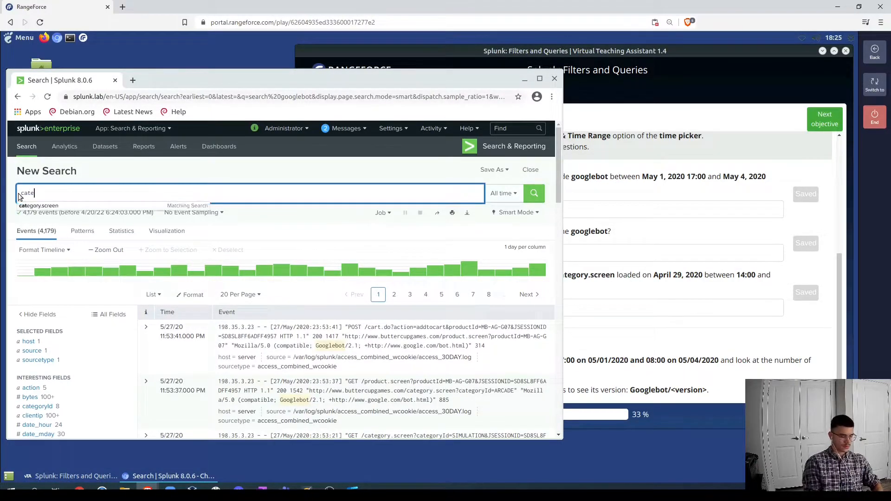
type("gory.screen")
key("Return")
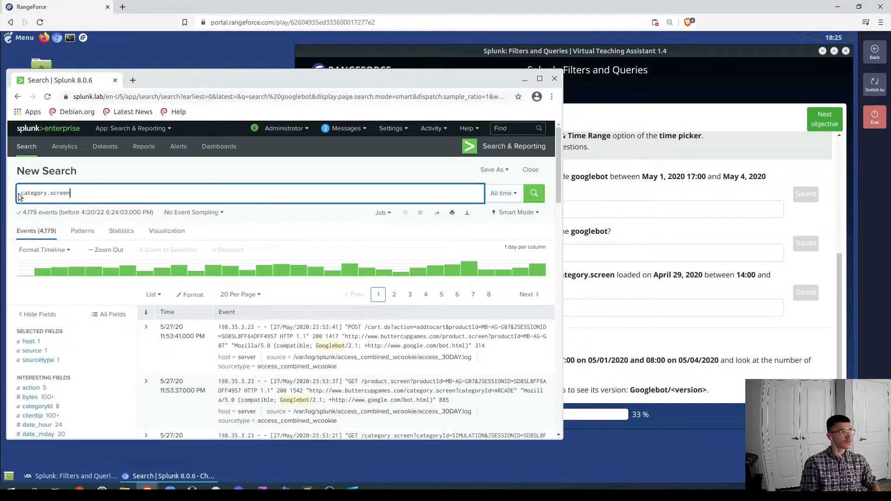
- Open the Date & Time Range options of the time picker for the category.screen search
left_click(510, 195)
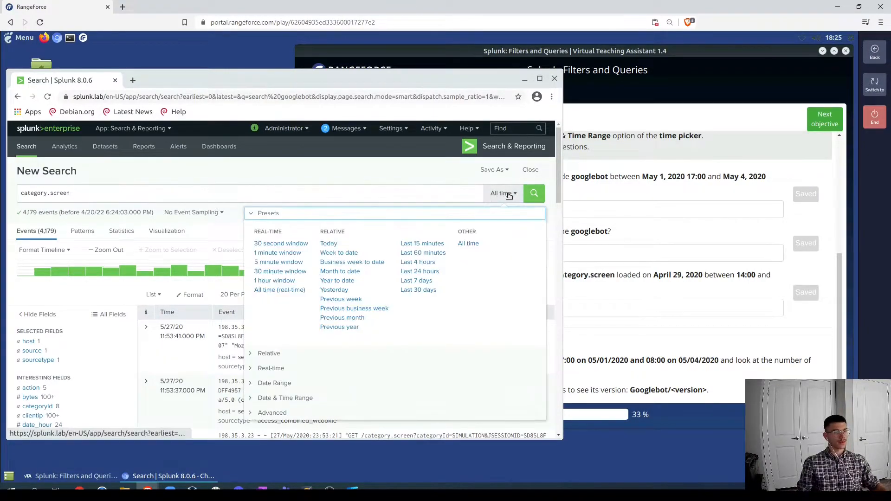
left_click(265, 400)
left_click(273, 293)
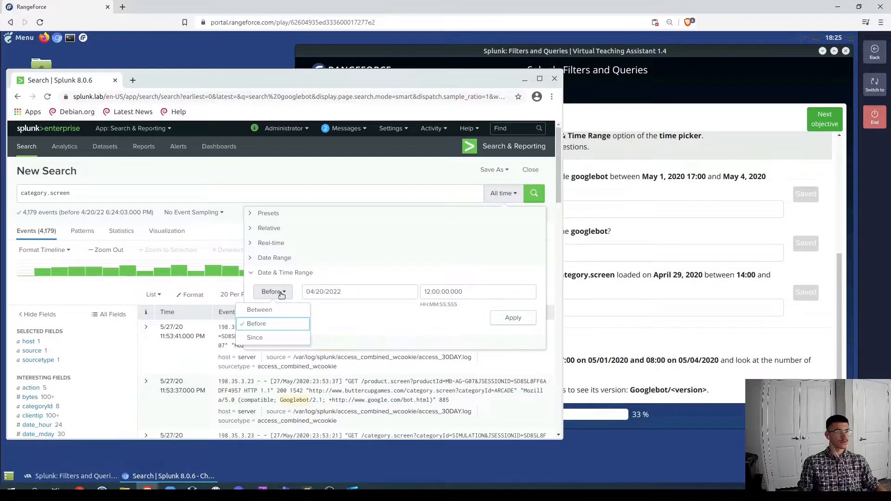
left_click(260, 278)
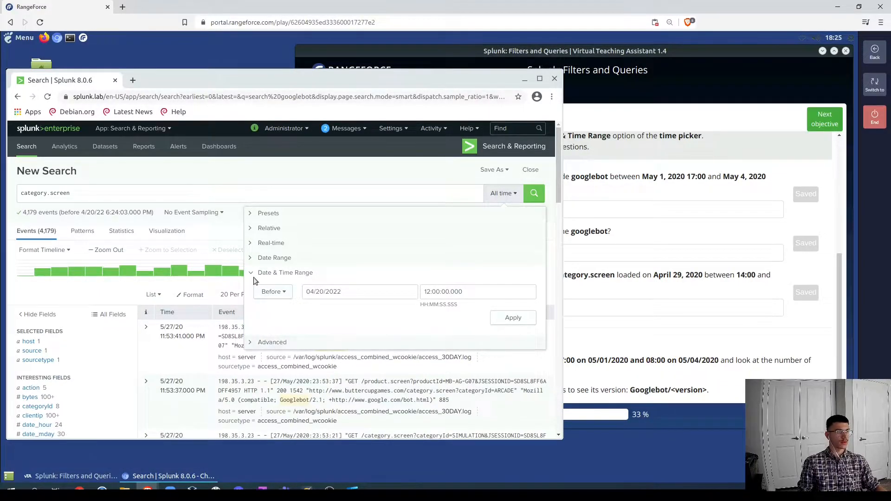
left_click(346, 292)
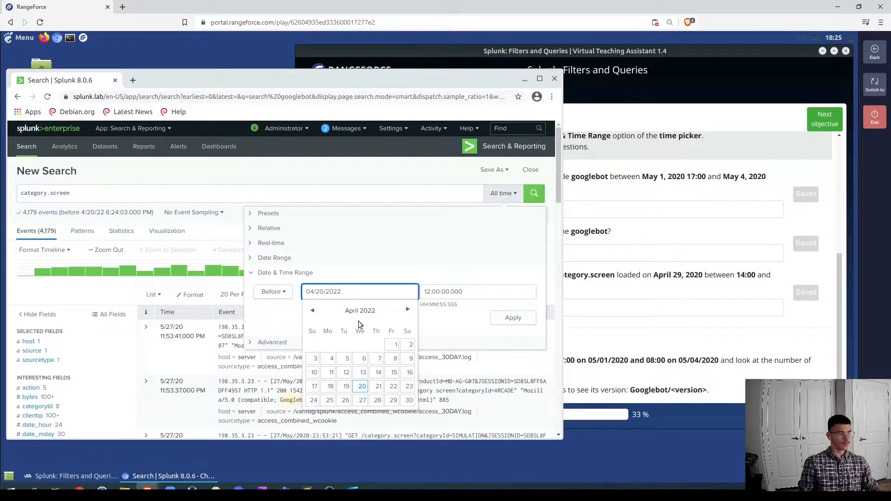
key("ctrl+a")
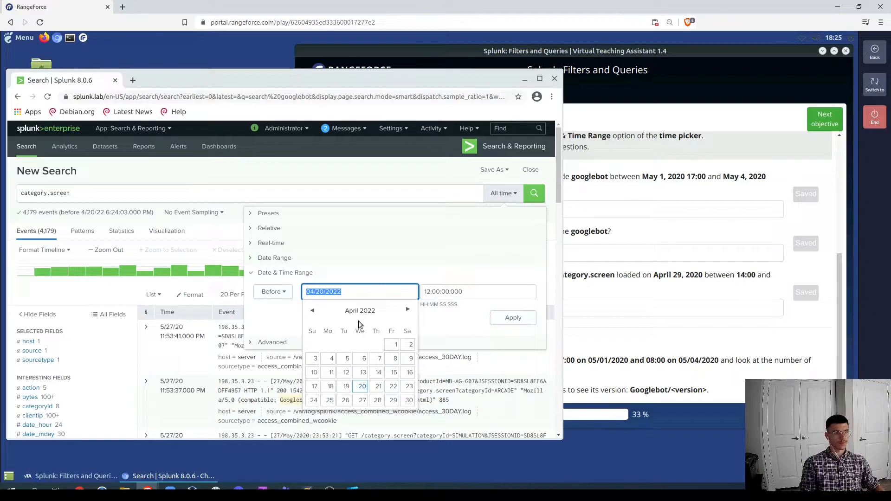
left_click(252, 274)
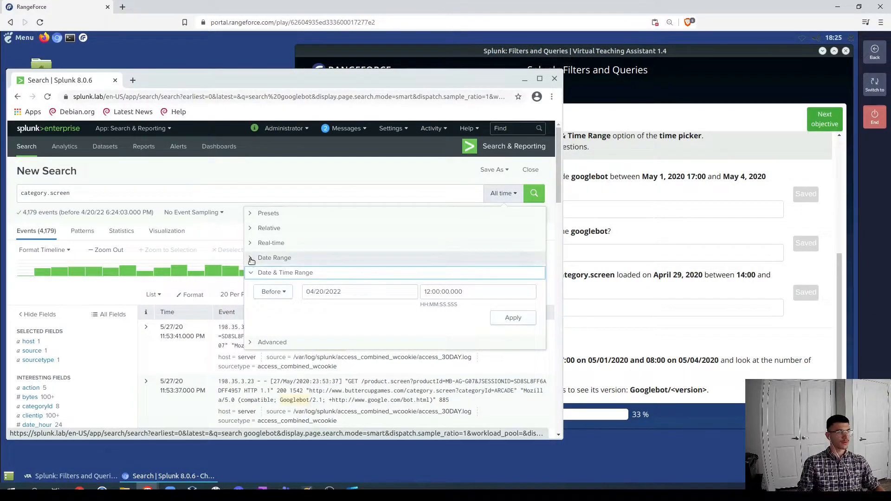
left_click(251, 260)
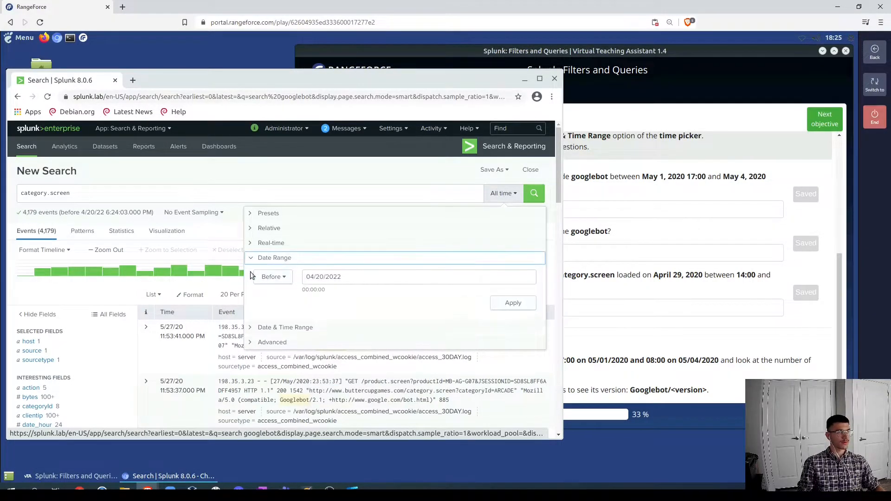
left_click(250, 328)
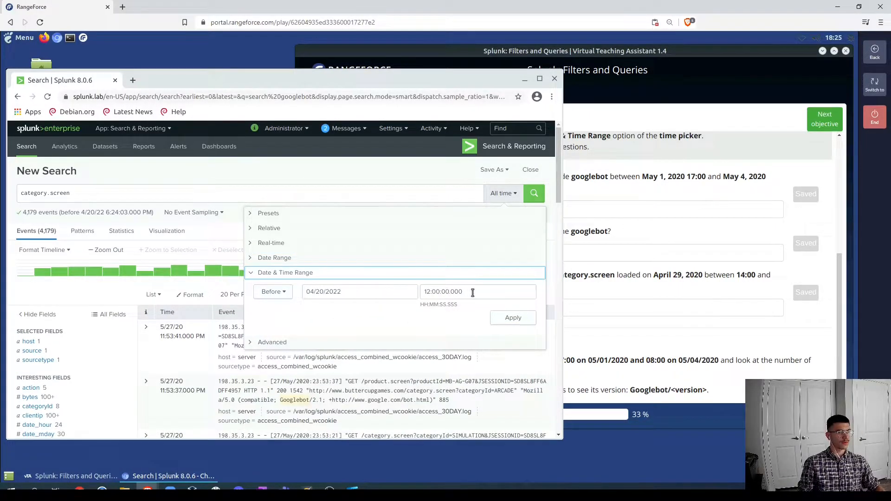
- Set the date and time range to Between, starting on 04/29/2020 at 14:00:00.000
left_click(280, 293)
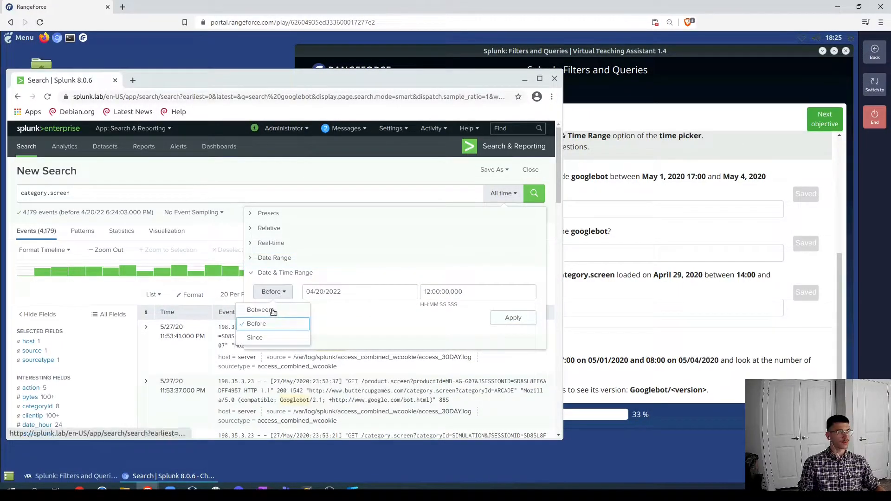
left_click(278, 310)
left_click_drag(349, 292, 308, 291)
type("04")
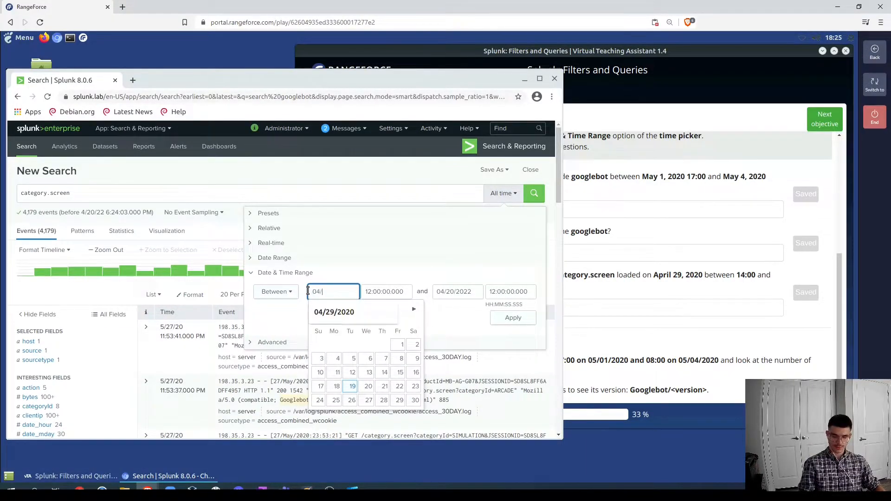
type("/29/2020")
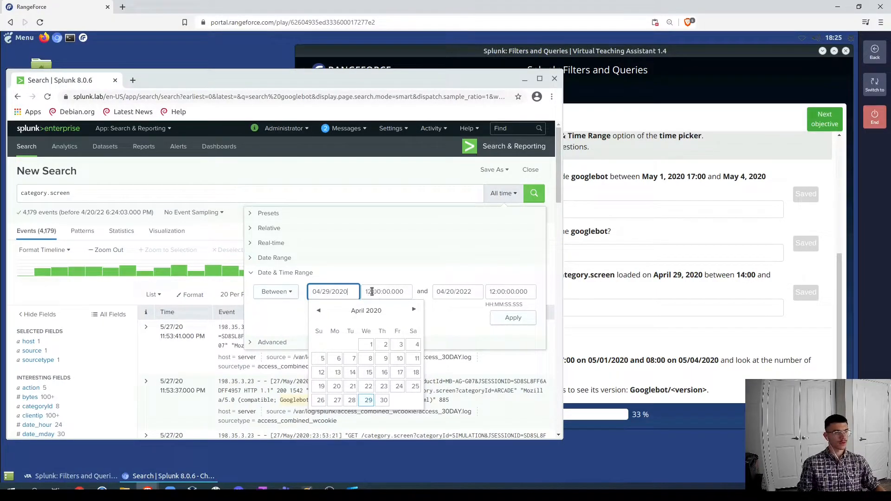
left_click(372, 292)
key("BackSpace")
type("4")
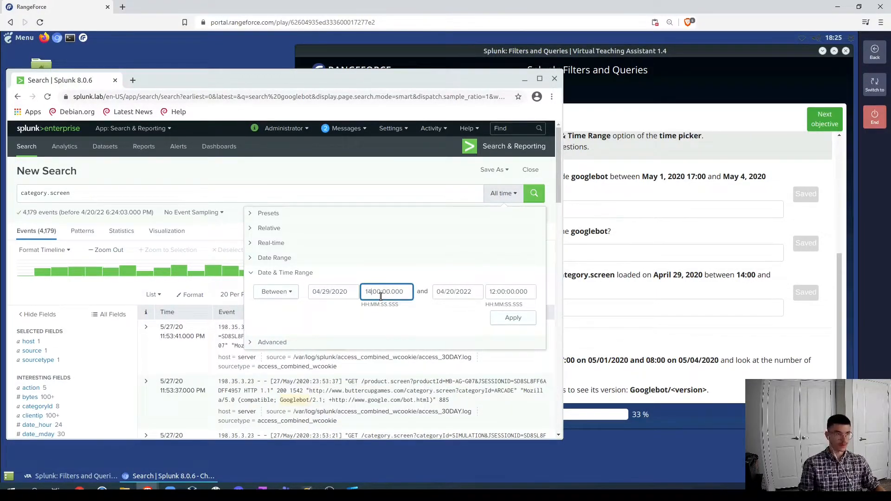
- Set the end of the range to 04/29/2020 at 14:30:00.000 and apply it to the category.screen search
left_click(442, 294)
key("ctrl+a")
type("0")
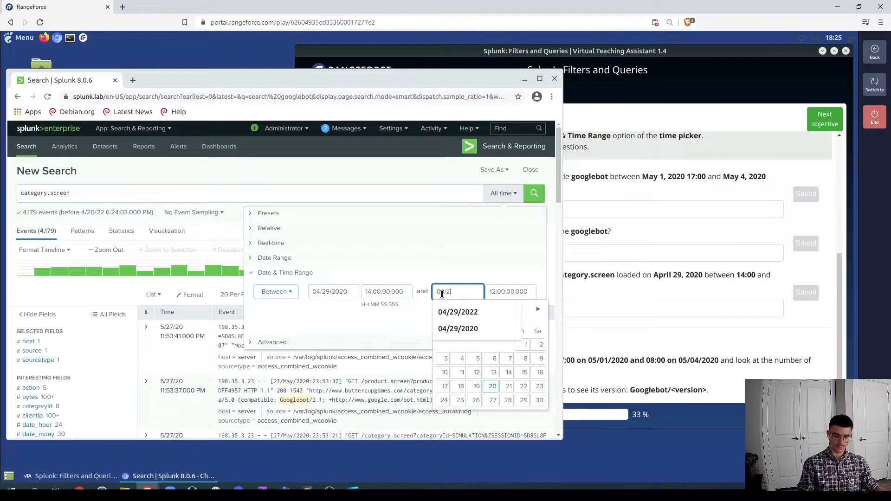
type("4/29/2020")
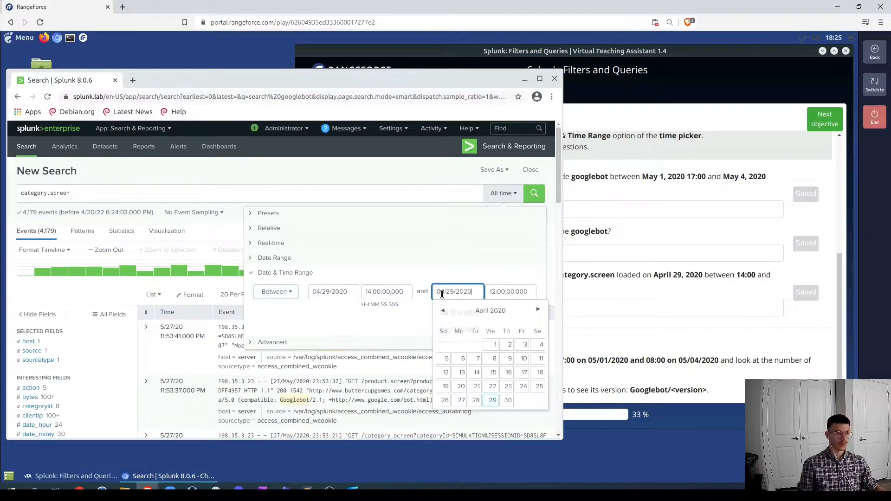
left_click(496, 292)
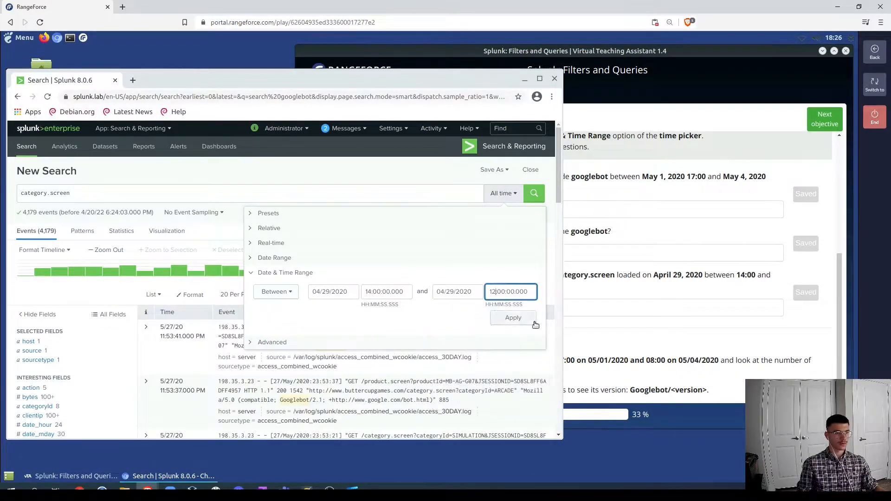
type("4")
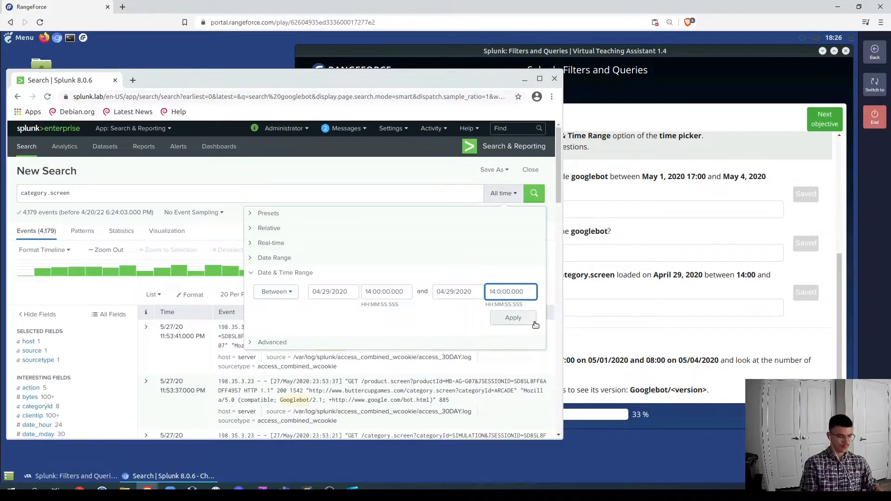
left_click(506, 320)
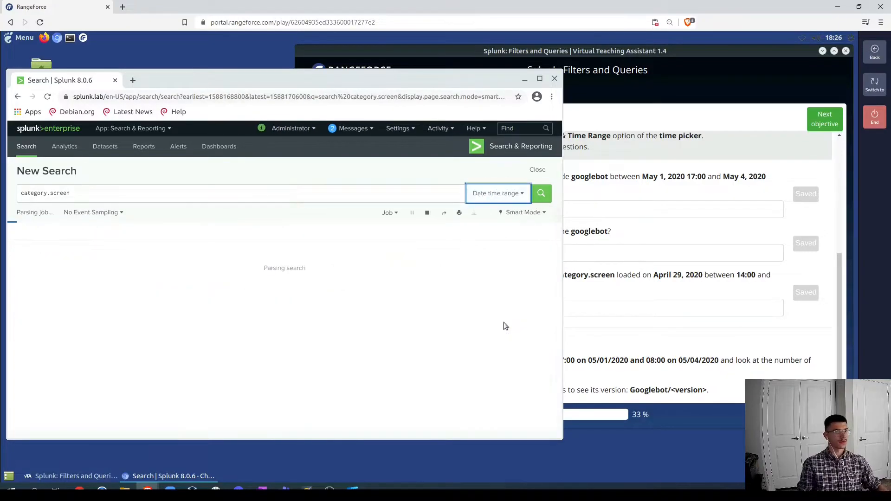
- Submit 26 as the answer to the question about category.screen loads on April 29, 2020
left_click(616, 306)
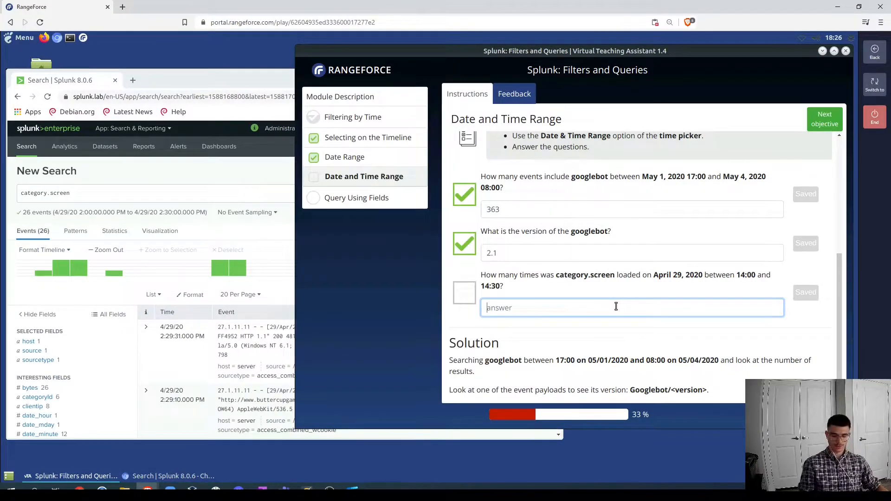
type("26")
key("Return")
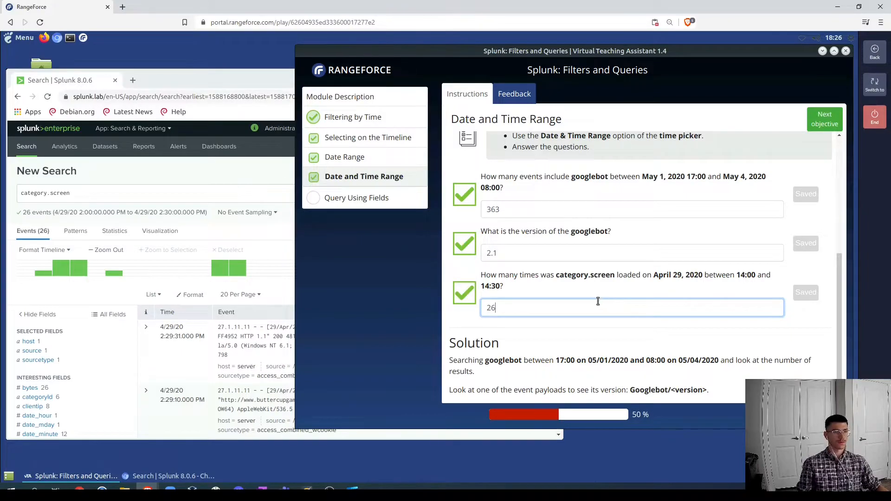
- Advance to the Query Using Fields objective and open its Common Fields step
scroll(595, 302, "up", 4)
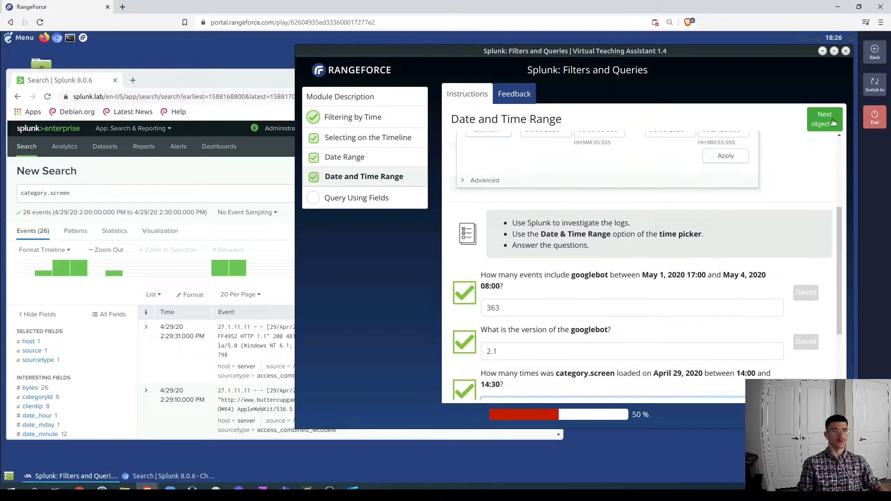
left_click(831, 123)
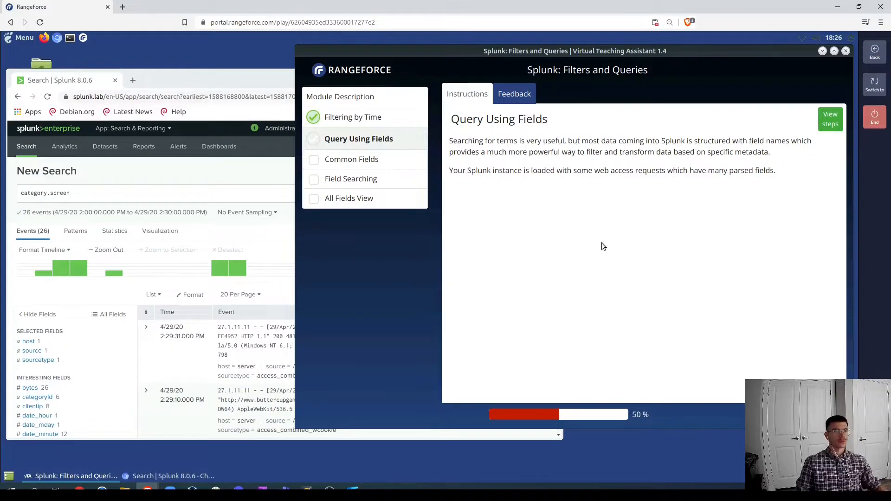
left_click(831, 125)
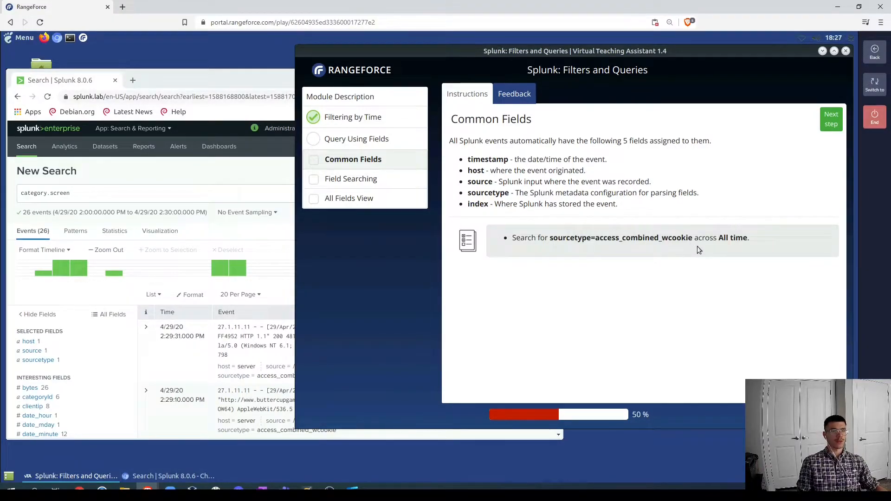
- Set the Splunk search's time range to the All time preset
left_click(121, 174)
left_click(490, 193)
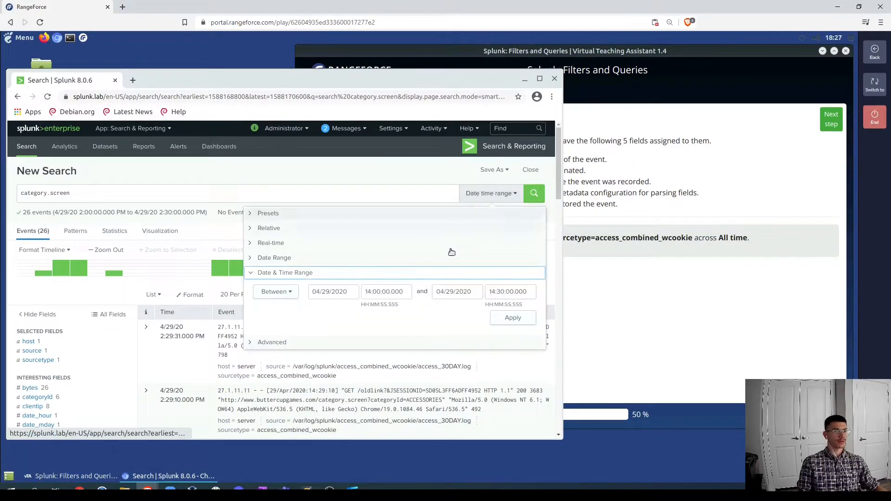
left_click(289, 214)
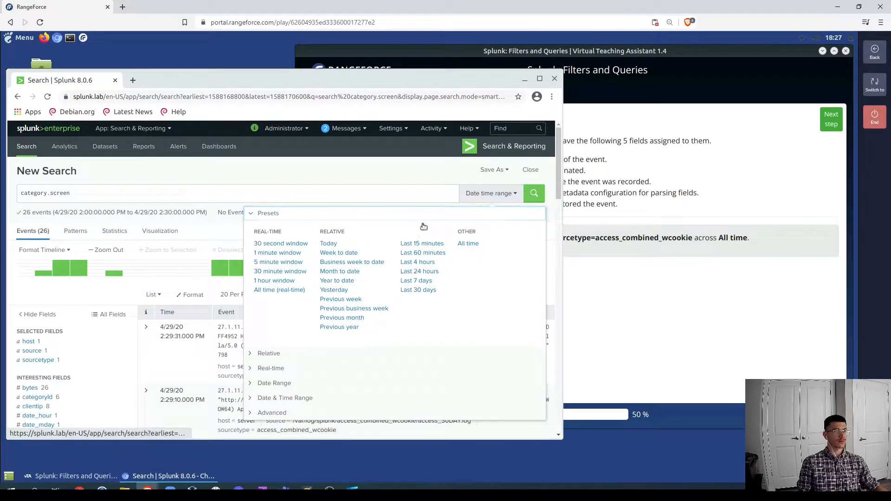
left_click(468, 243)
- Replace the category.screen query with sourcetype="access_combined_wcookie" and run the search
left_click(94, 192)
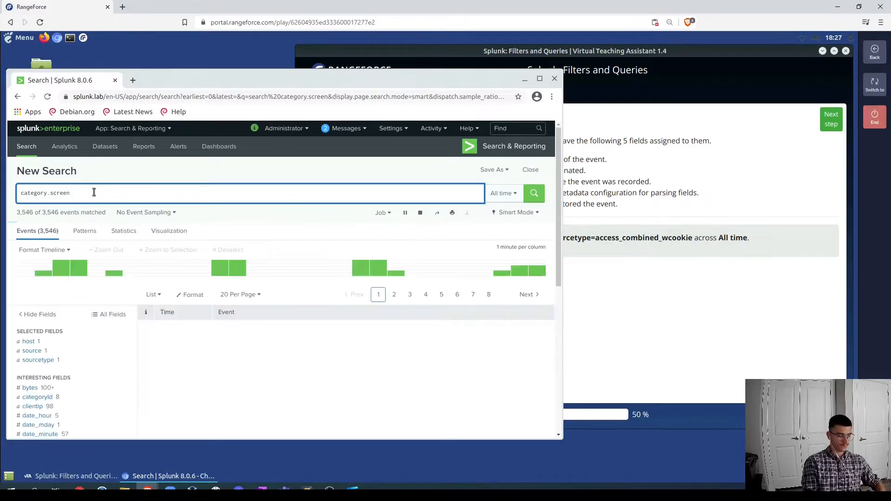
key("ctrl+a")
type("sourcety")
key("Down")
key("Return")
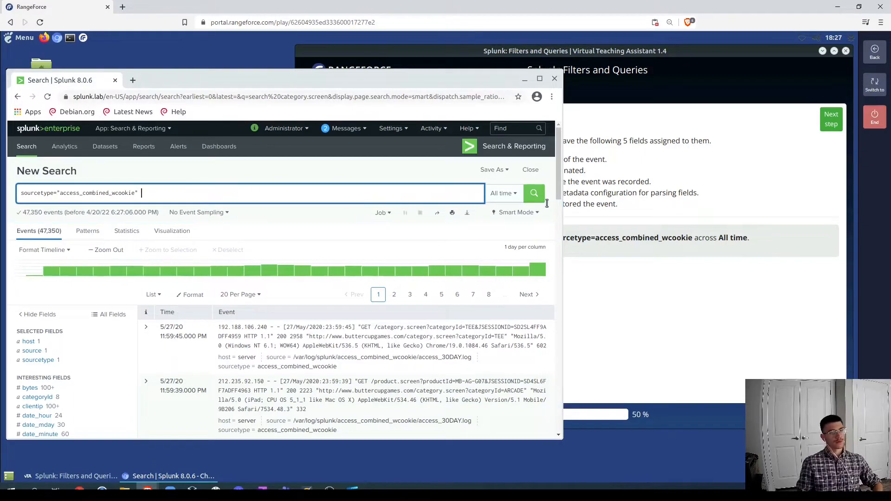
left_click(534, 194)
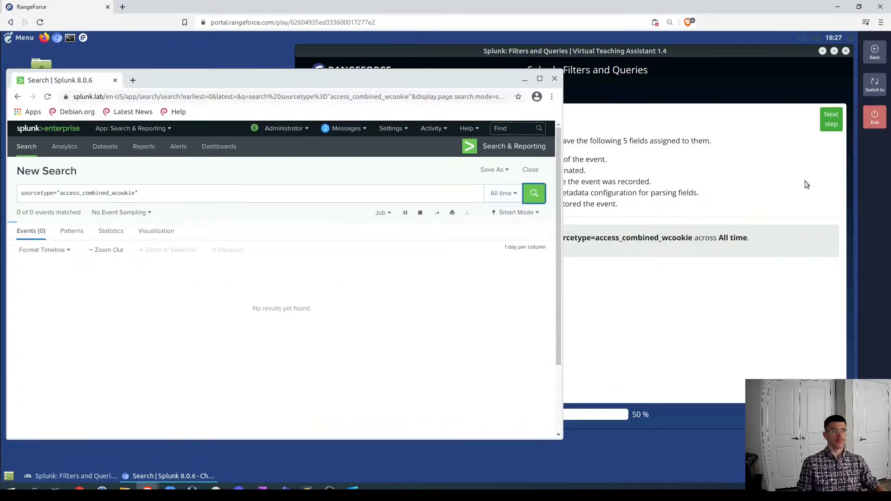
- Advance to the Field Searching step and submit 131645 as the answer to the access_combined_wcookie sourcetype question
left_click(792, 186)
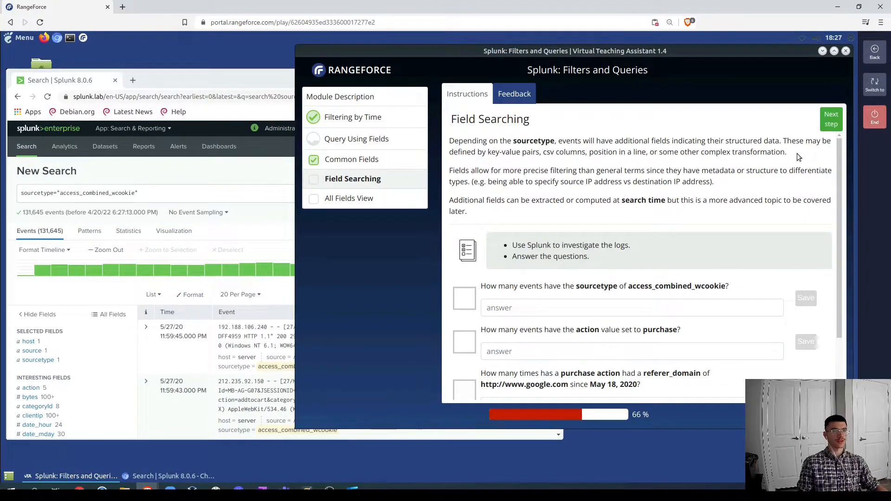
scroll(62, 342, "down", 1)
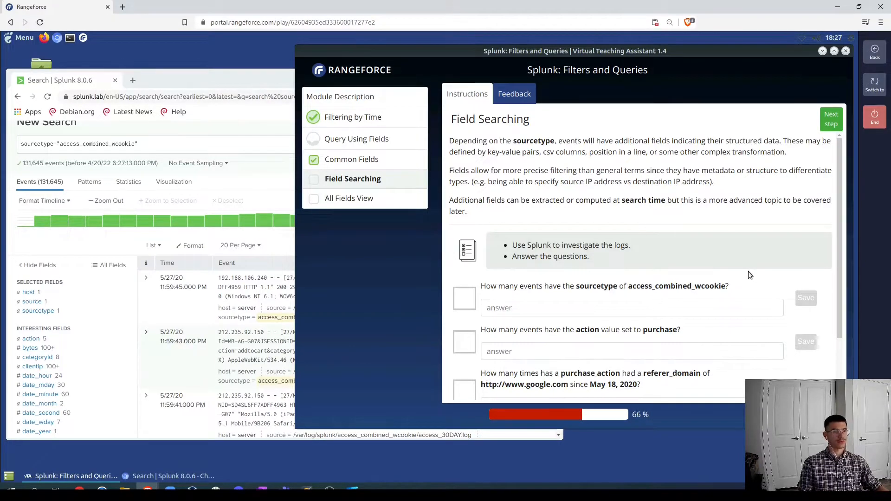
scroll(505, 276, "down", 1)
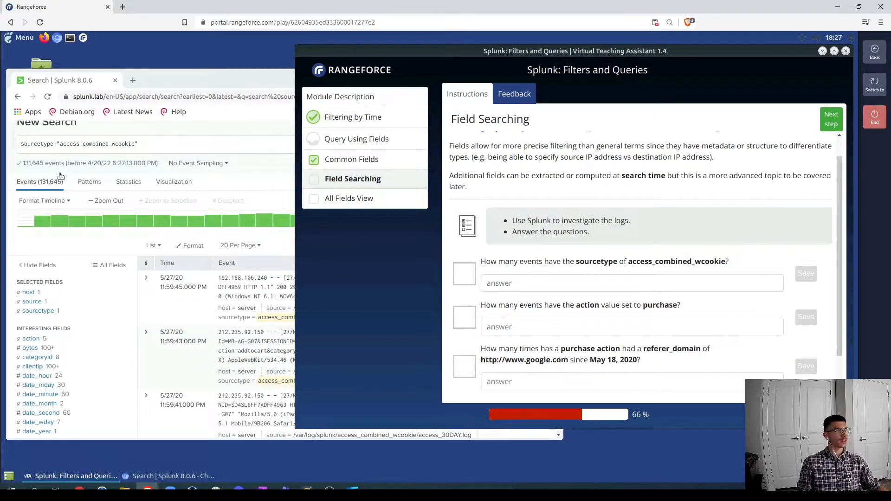
left_click(582, 283)
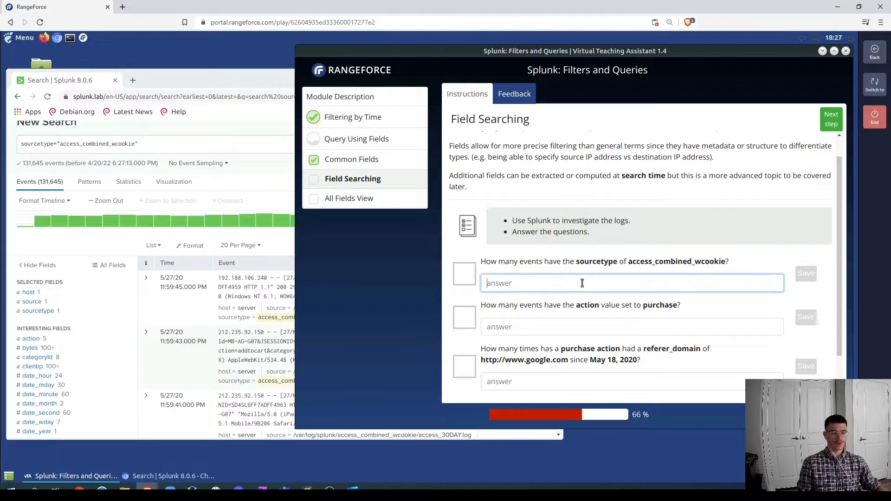
type("131645")
key("Return")
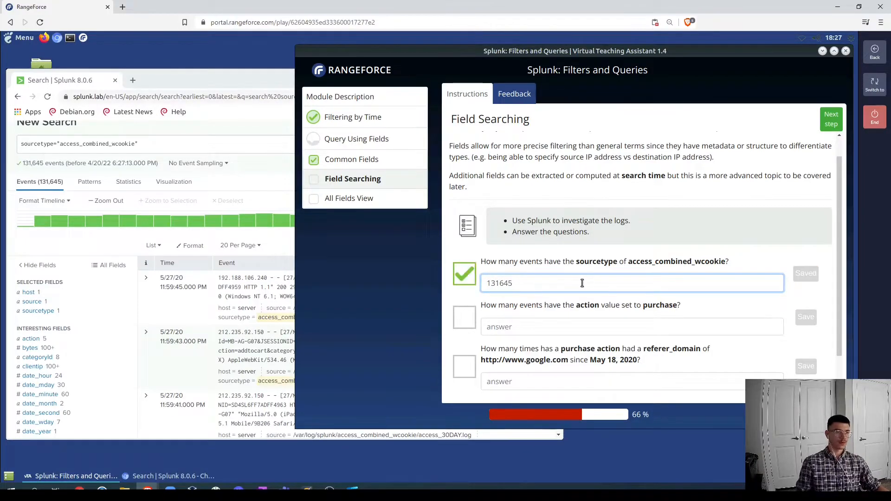
- Add action=purchase to the access_combined_wcookie sourcetype query and run the search
scroll(579, 313, "down", 1)
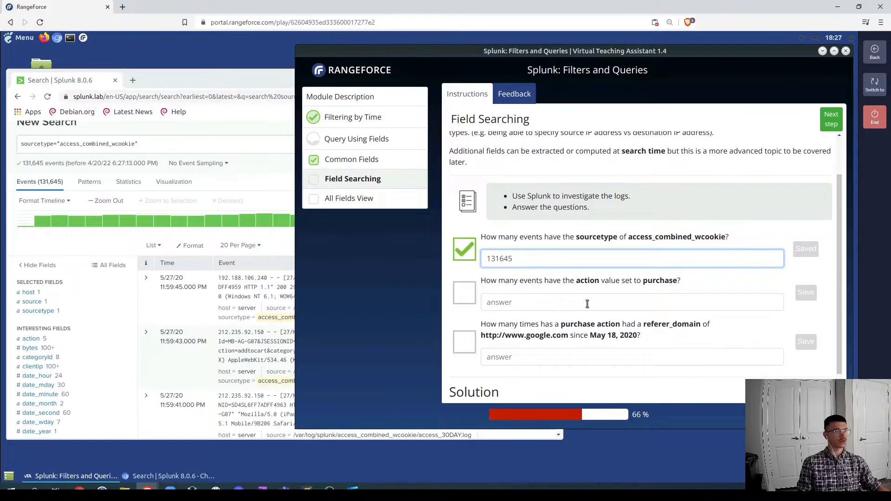
left_click(160, 147)
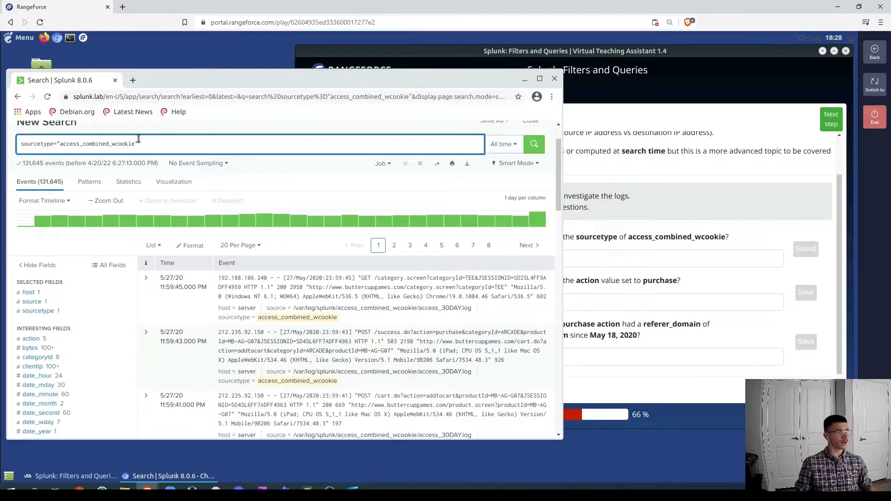
type("action=purchase")
key("Return")
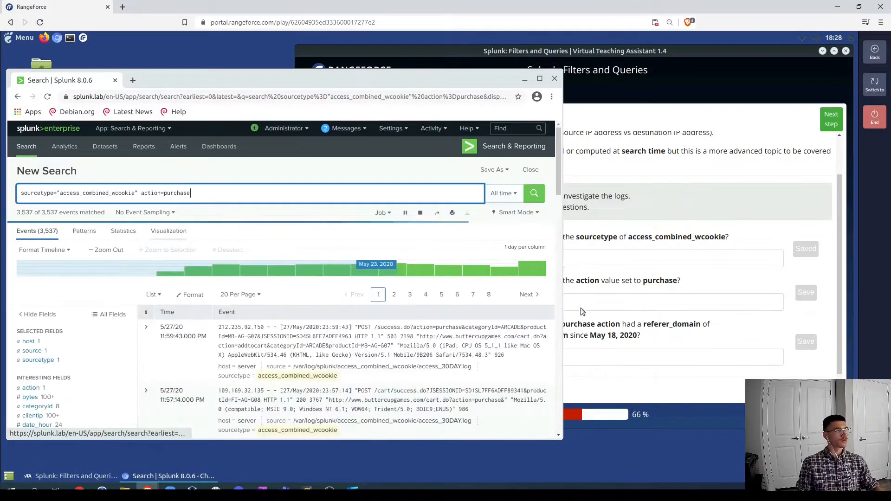
- Submit 19235 as the answer to the question about events with the action value set to purchase
left_click(643, 302)
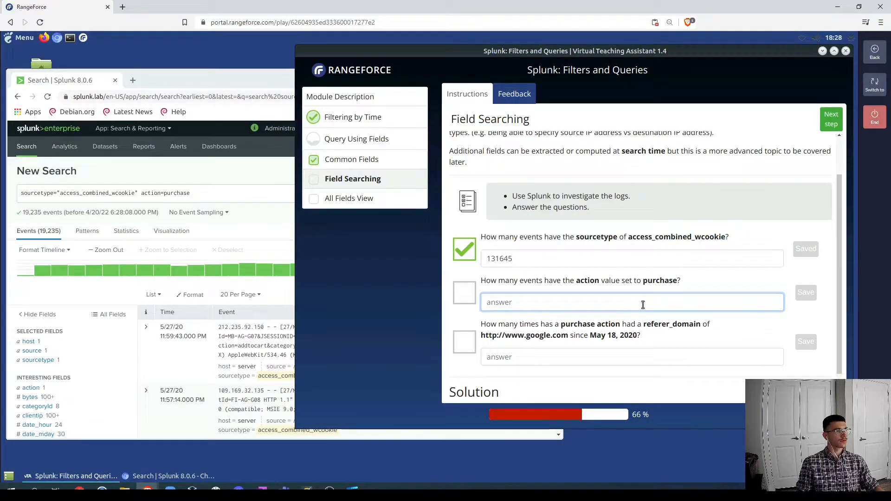
type("19235")
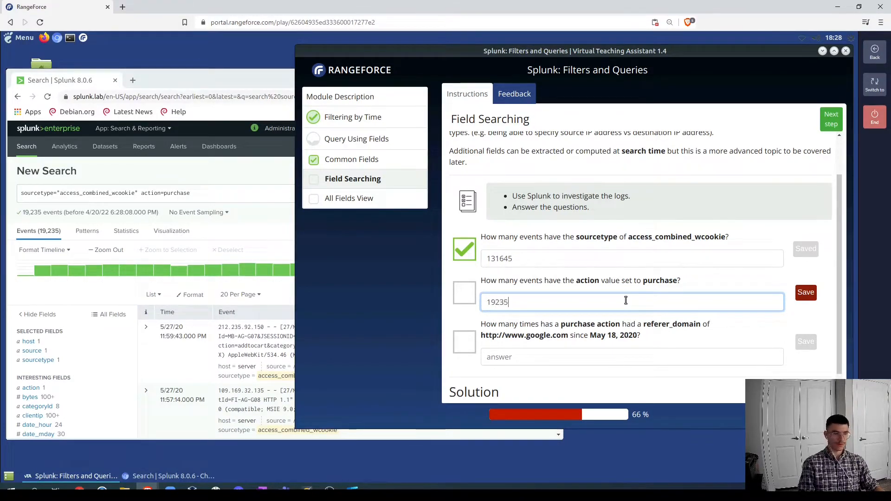
key("Return")
scroll(582, 311, "down", 1)
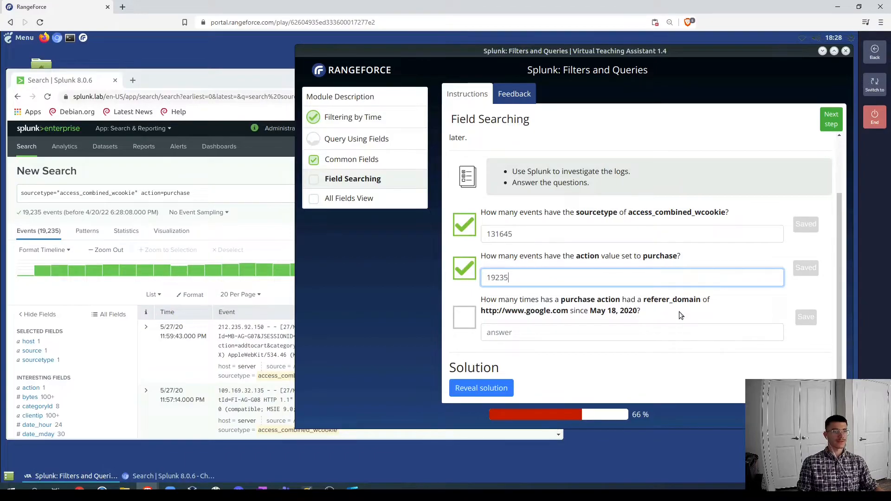
- Set the Splunk search's time range to a date range since 05/18/2020 and apply it
left_click(236, 169)
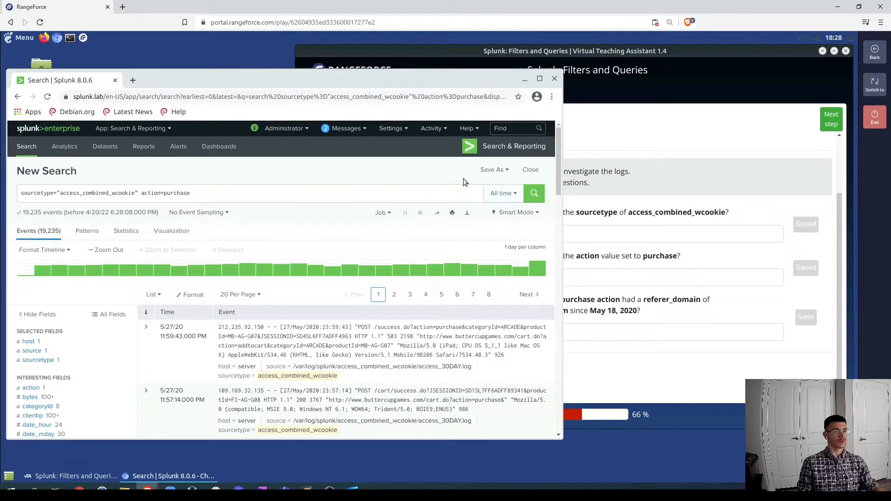
left_click(504, 194)
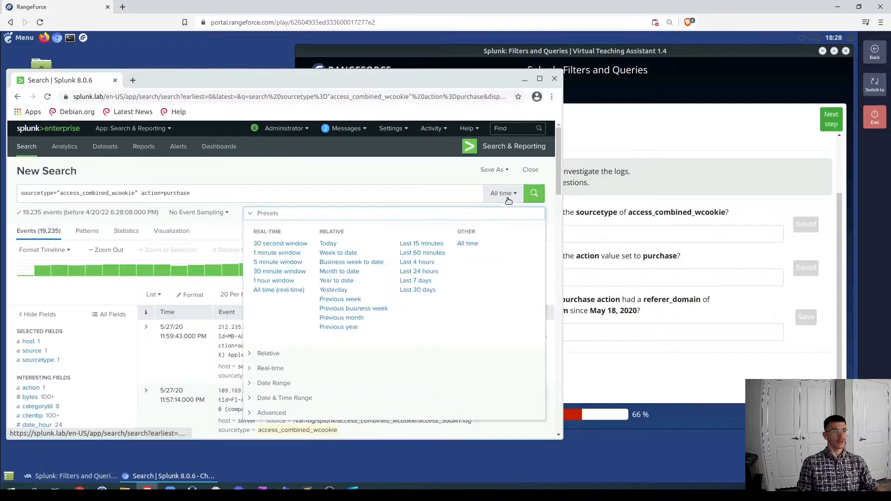
left_click(259, 384)
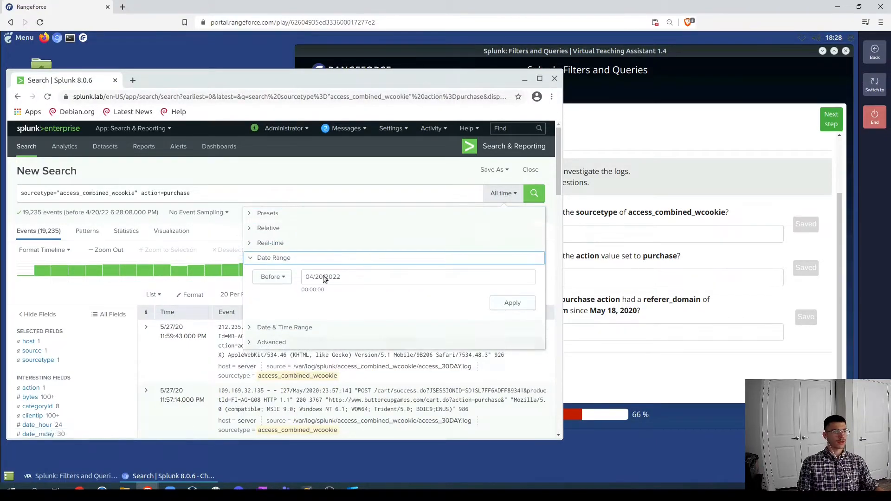
left_click(284, 277)
left_click(258, 328)
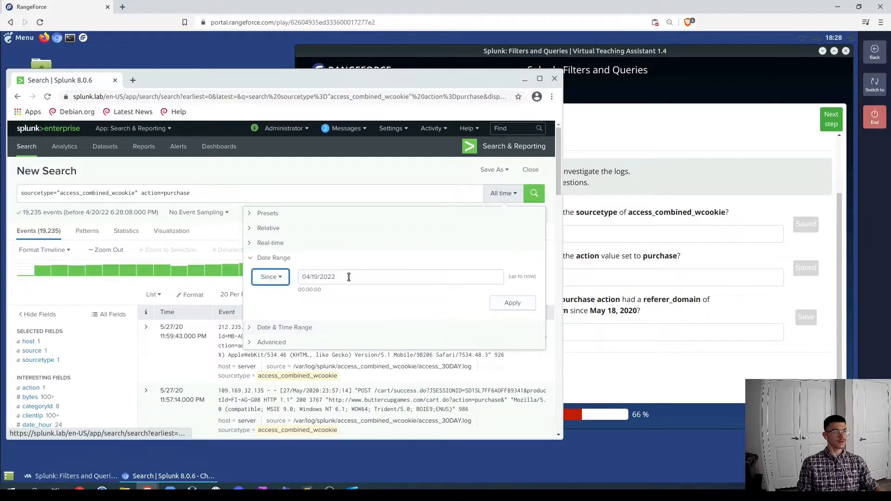
left_click(309, 278)
type("05/18/")
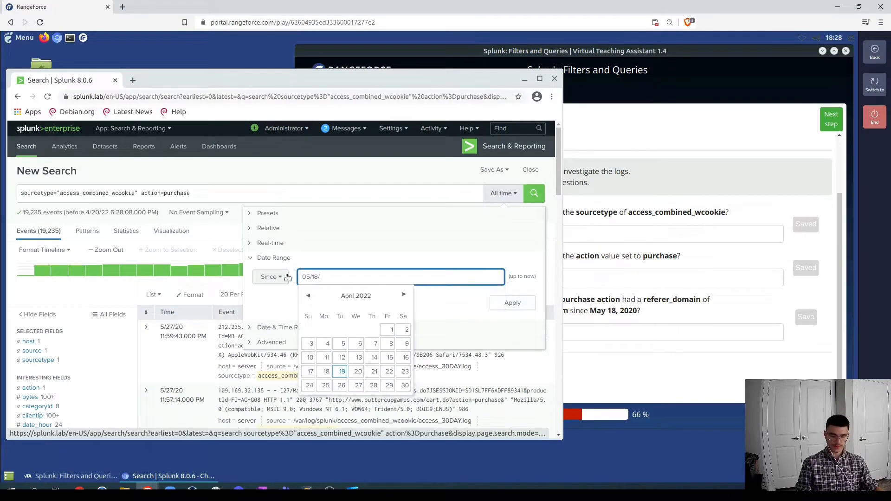
type("2020")
left_click(511, 304)
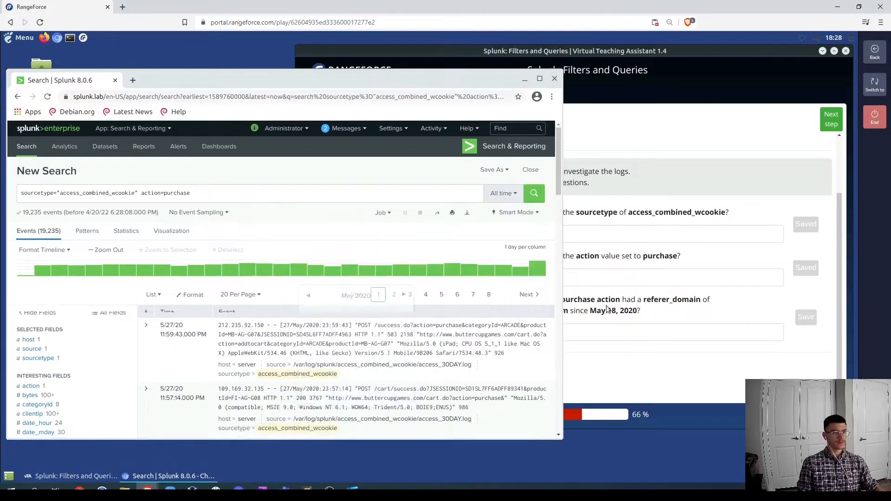
left_click(743, 308)
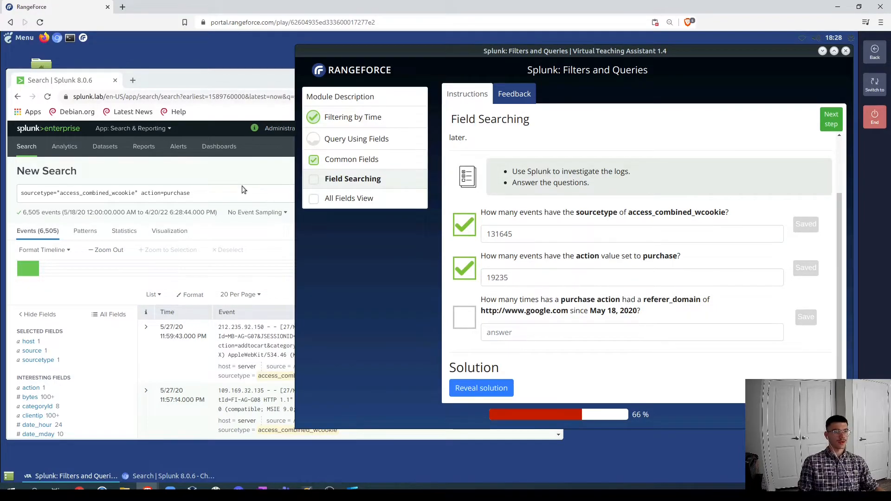
left_click(208, 192)
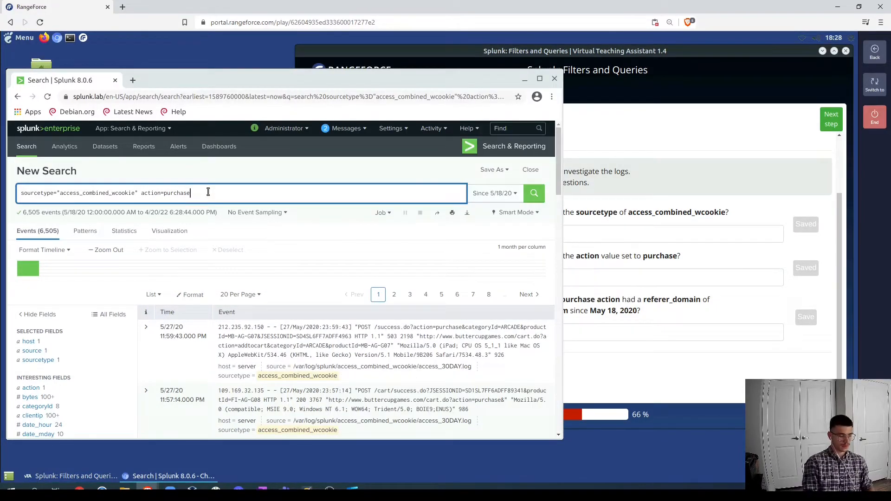
type("ref")
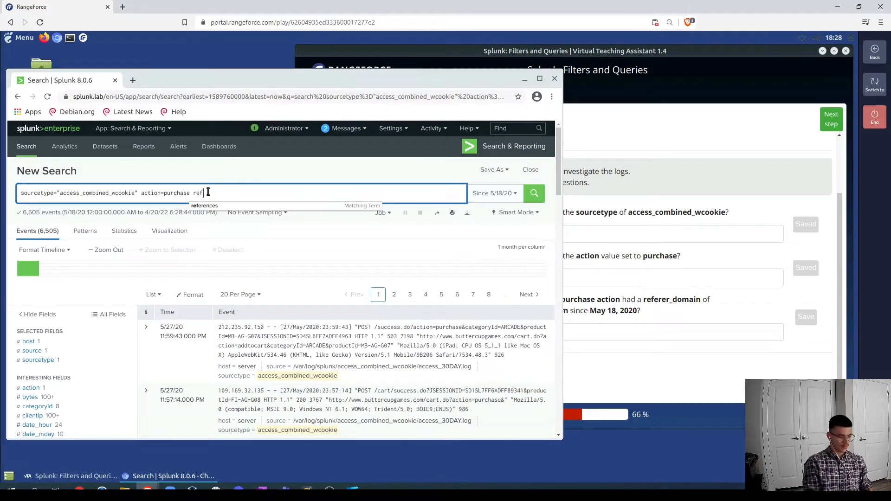
type("ere")
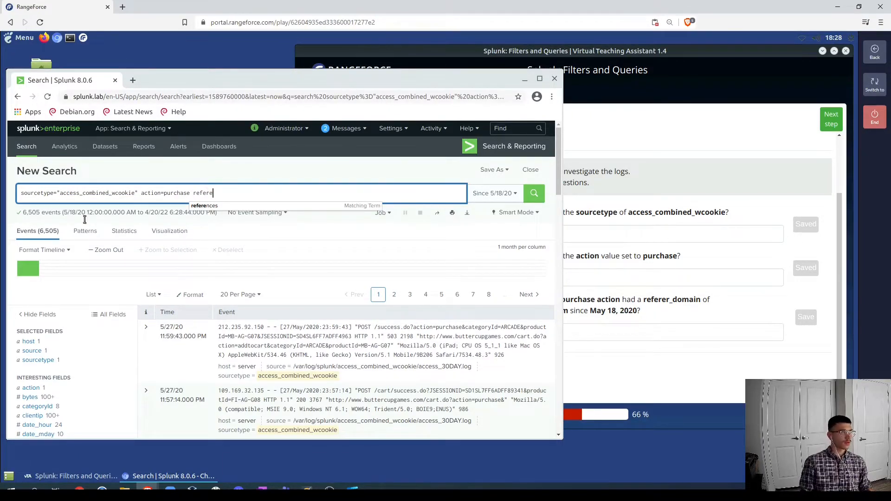
type("r")
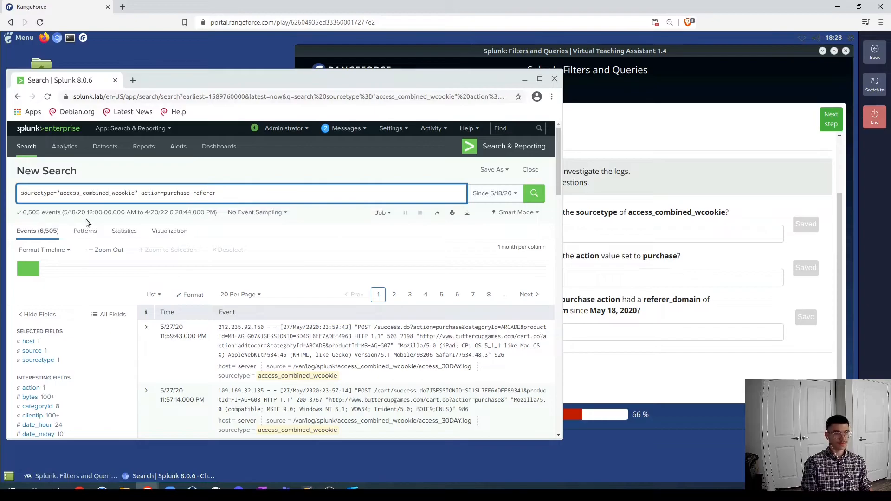
type("_domain=")
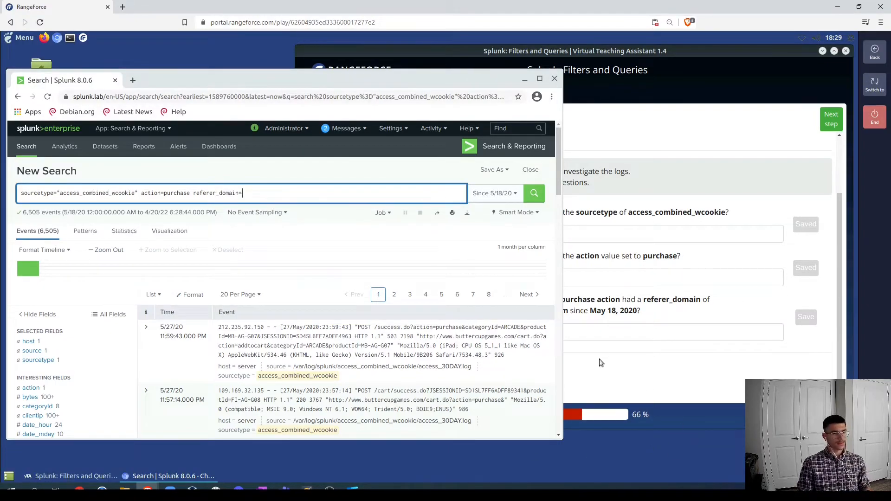
left_click(674, 314)
left_click_drag(569, 312, 483, 312)
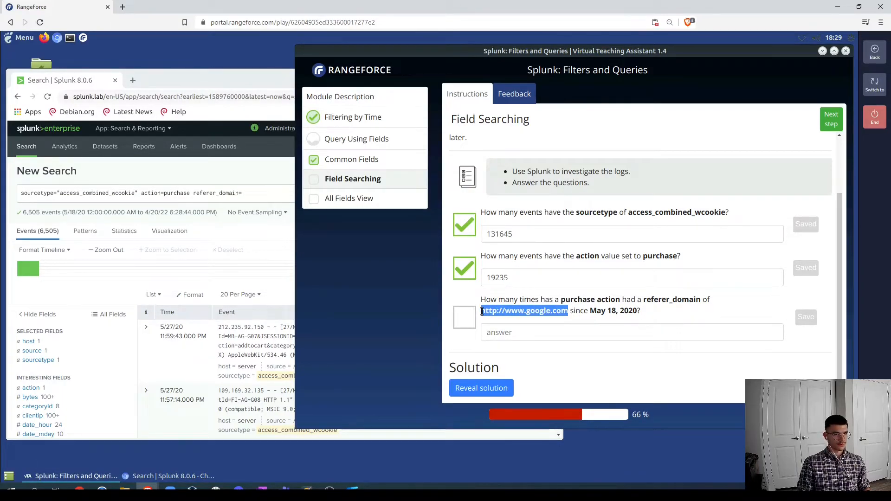
left_click(250, 192)
type("http://www.google.com")
key("Return")
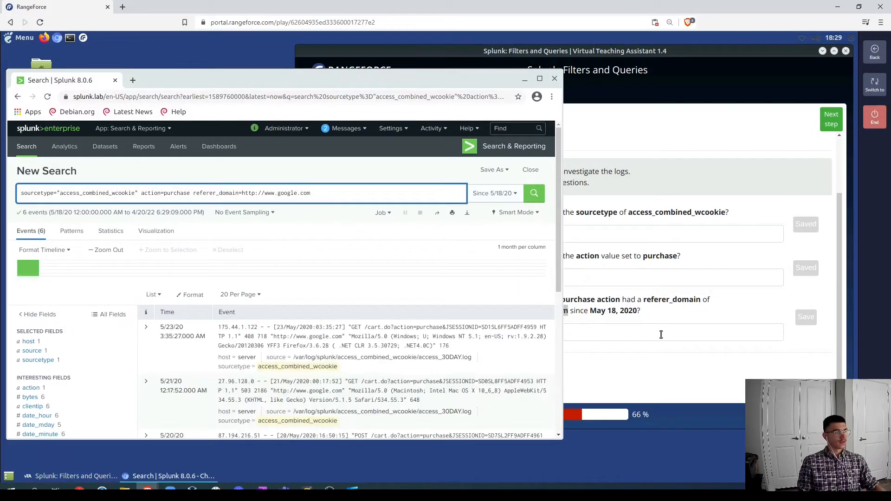
- Submit 6 as the answer to the google.com referer_domain question and advance to the All Fields View step
left_click(605, 329)
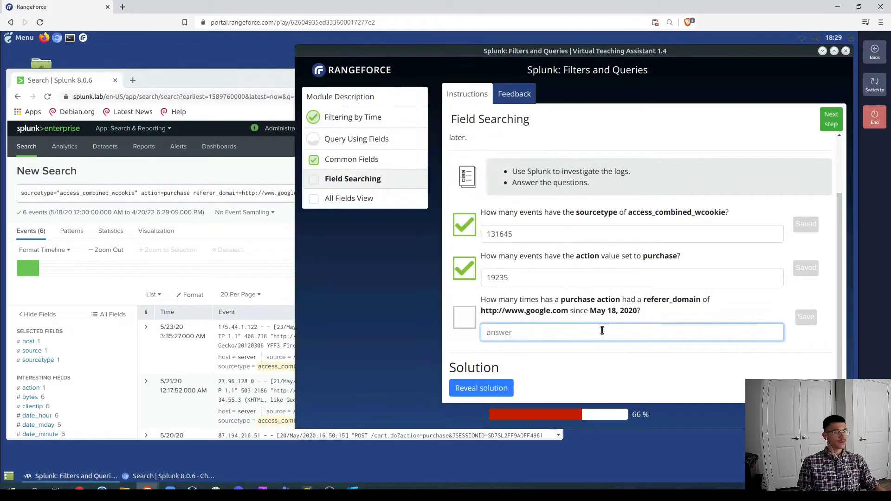
type("6")
key("Return")
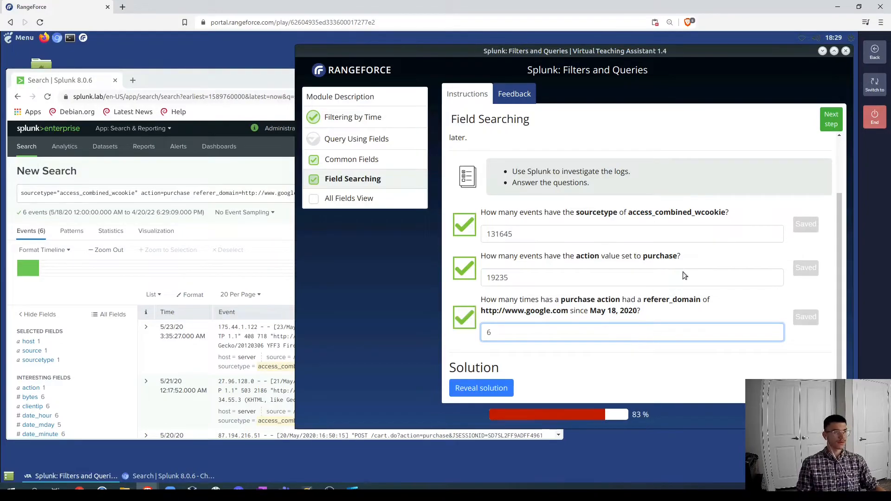
left_click(830, 125)
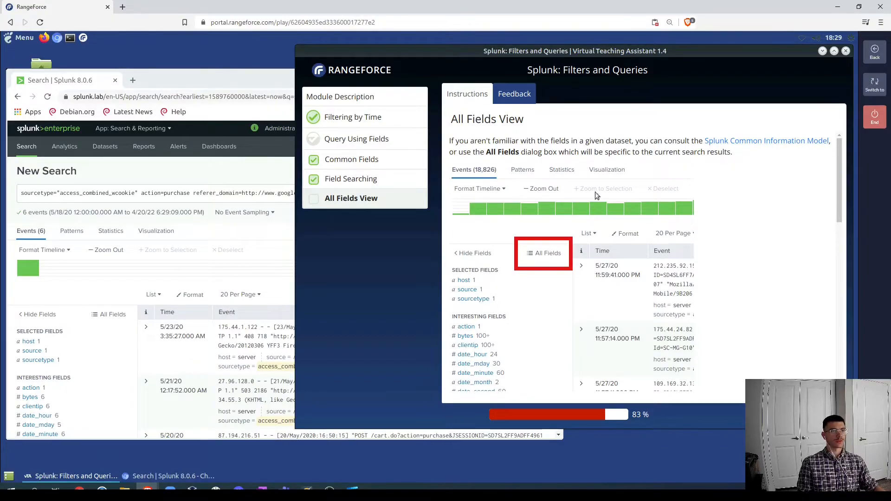
scroll(700, 248, "down", 3)
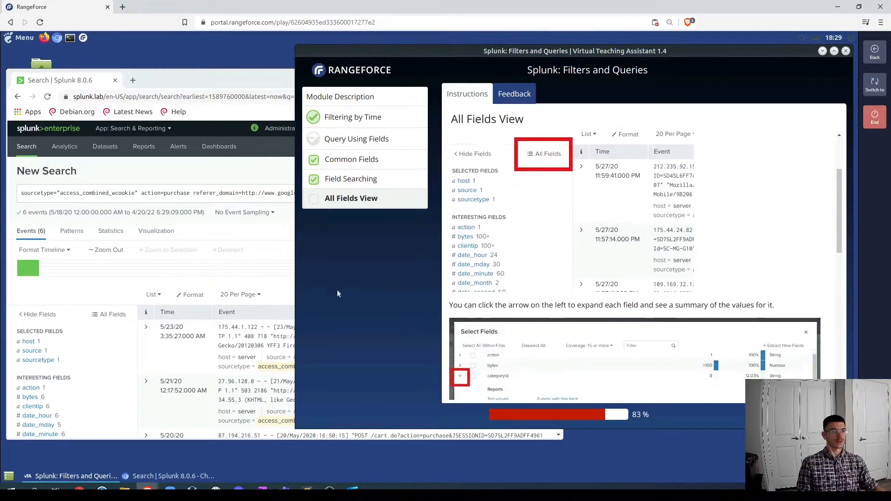
scroll(112, 330, "down", 1)
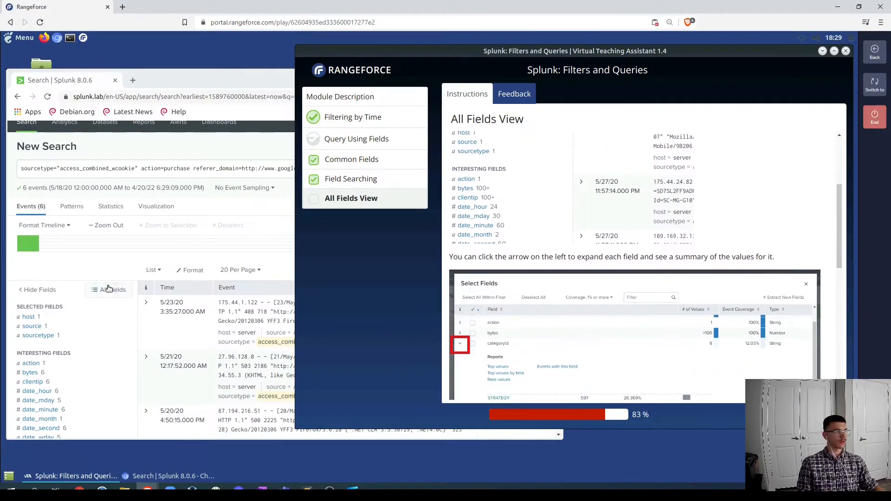
- Open the list of all fields for the current search and expand the source field's value summary
left_click(110, 290)
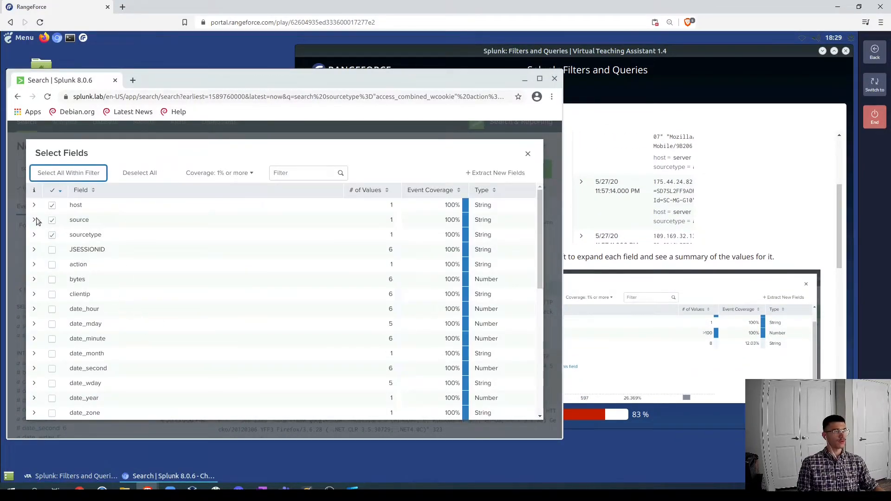
left_click(302, 173)
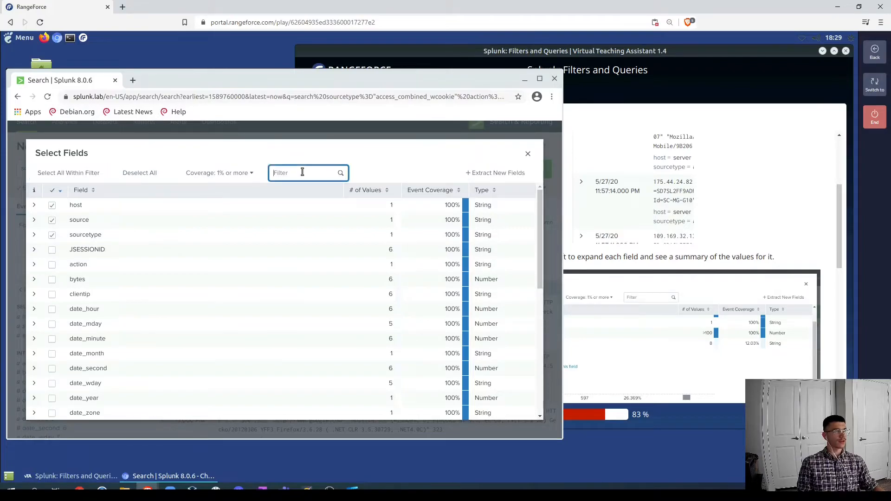
left_click(238, 208)
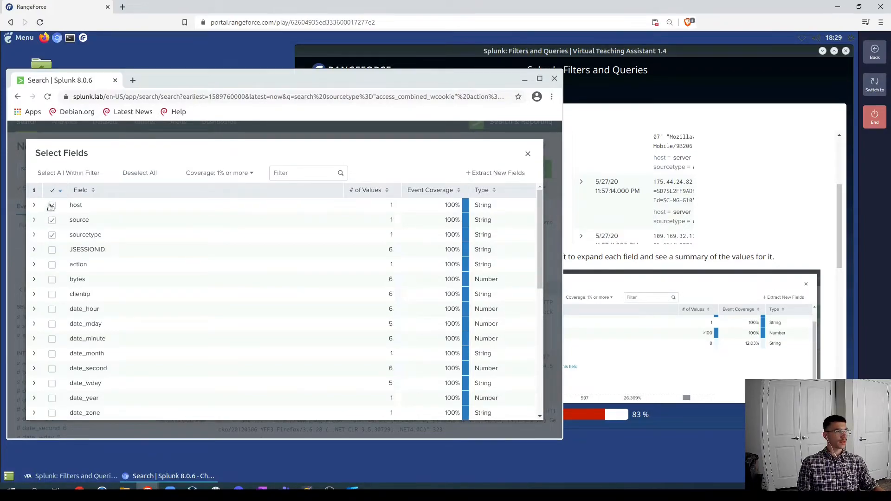
left_click(51, 235)
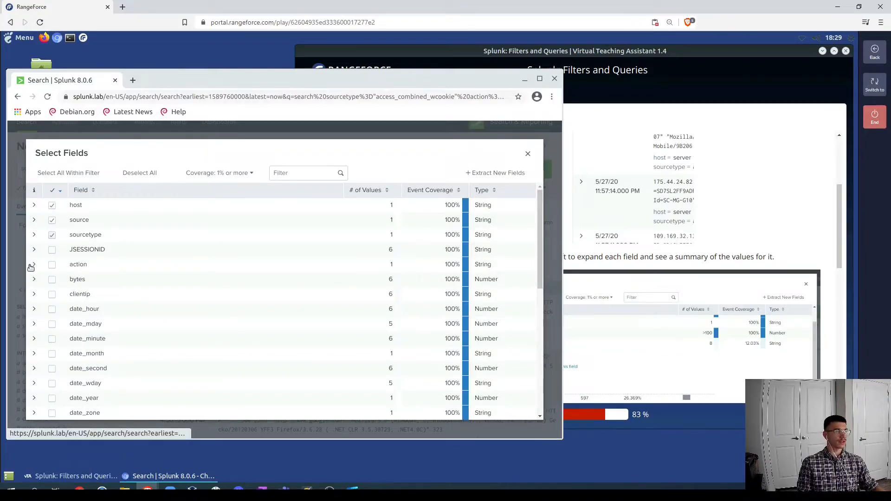
left_click(34, 220)
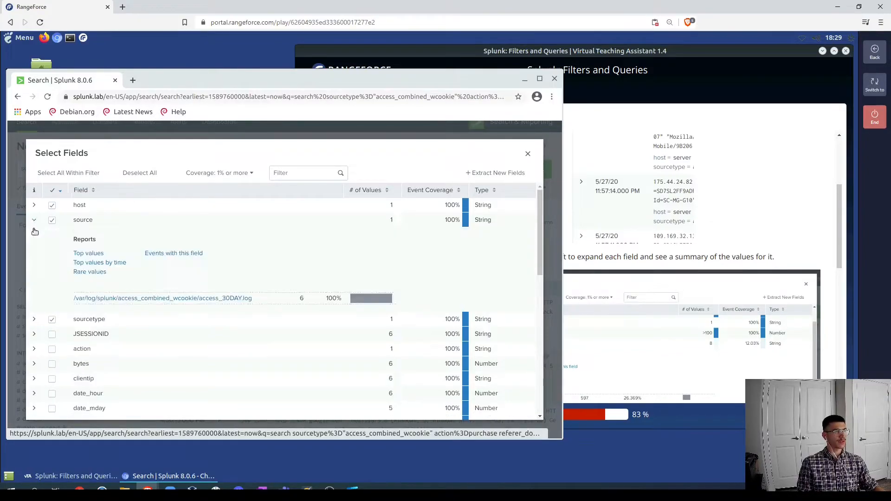
scroll(325, 260, "down", 1)
scroll(297, 264, "down", 1)
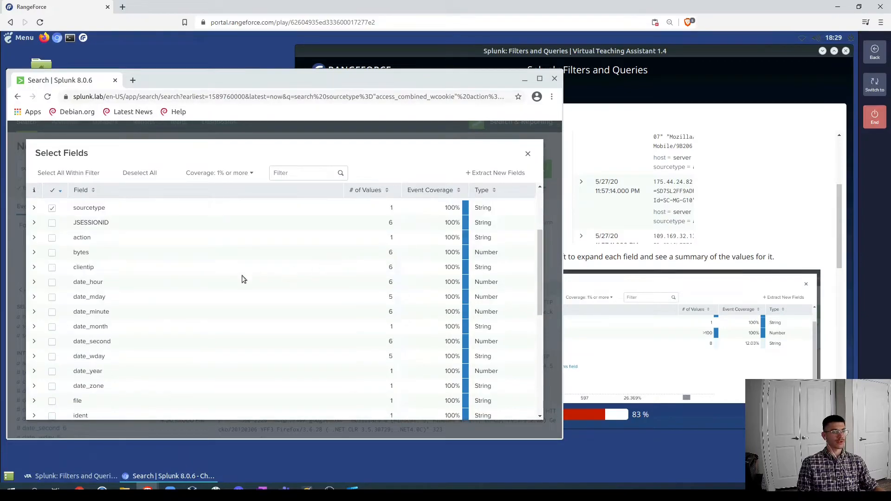
scroll(132, 281, "up", 2)
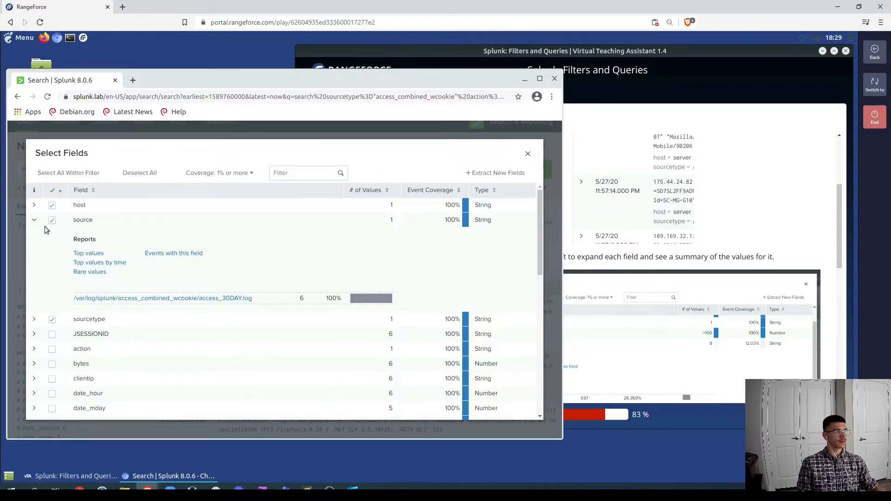
- Expand the host field's value summary, compare it with the lesson's Select Fields example, and collapse it
left_click(35, 205)
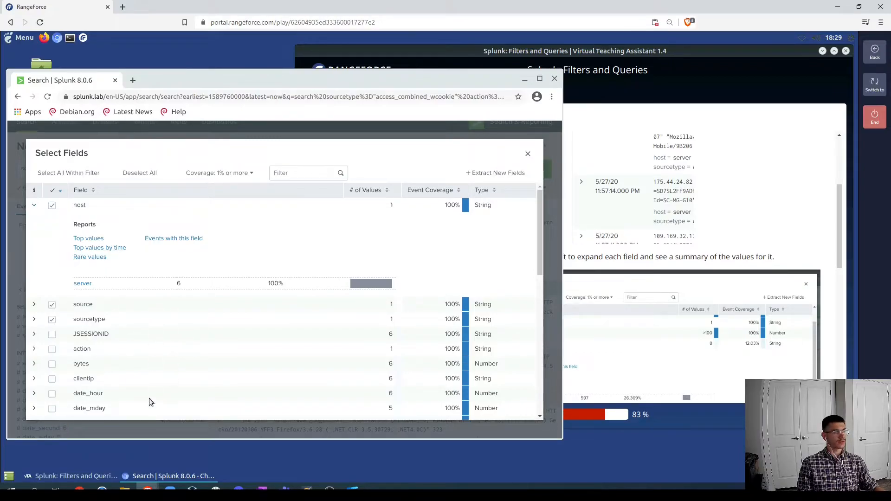
scroll(141, 377, "down", 2)
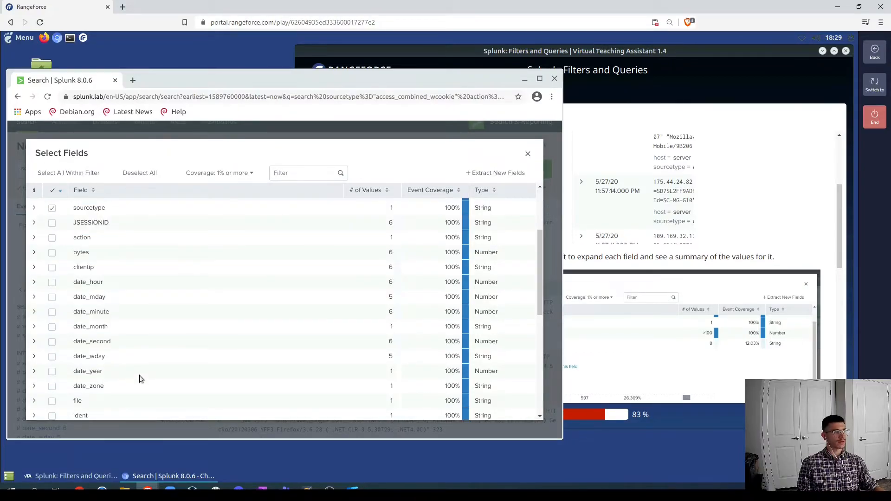
scroll(139, 375, "up", 2)
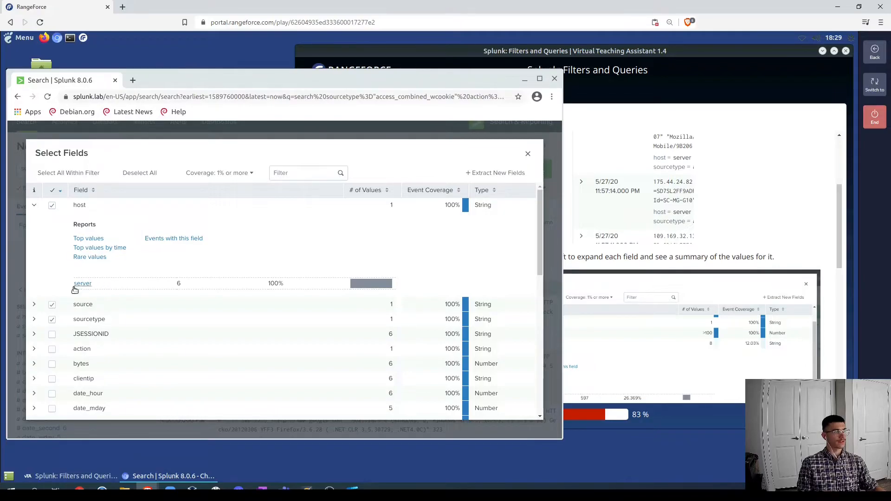
left_click(798, 229)
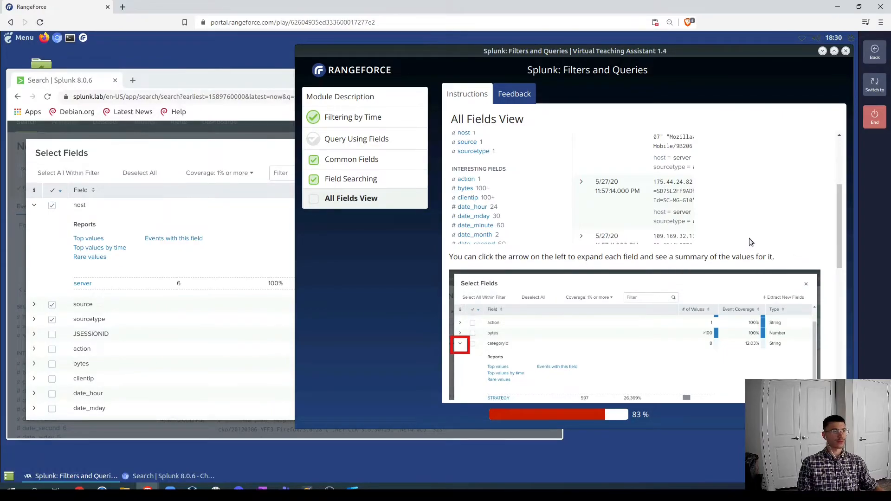
scroll(778, 238, "down", 2)
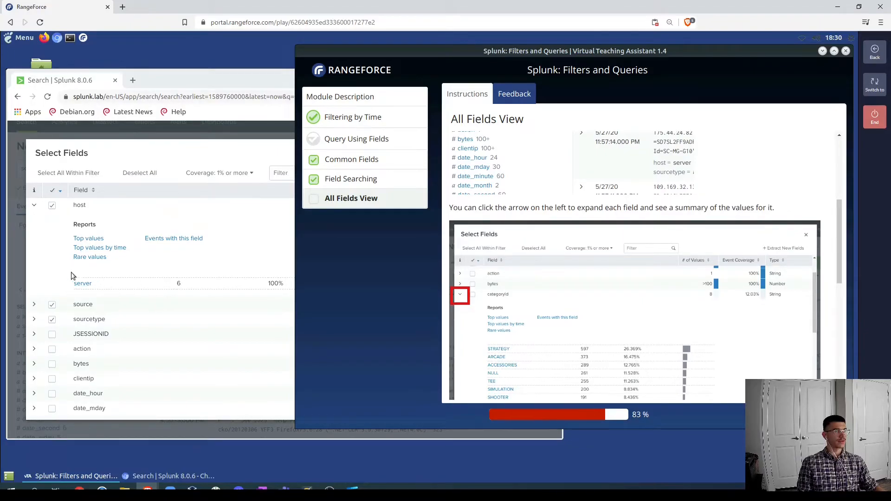
left_click(34, 265)
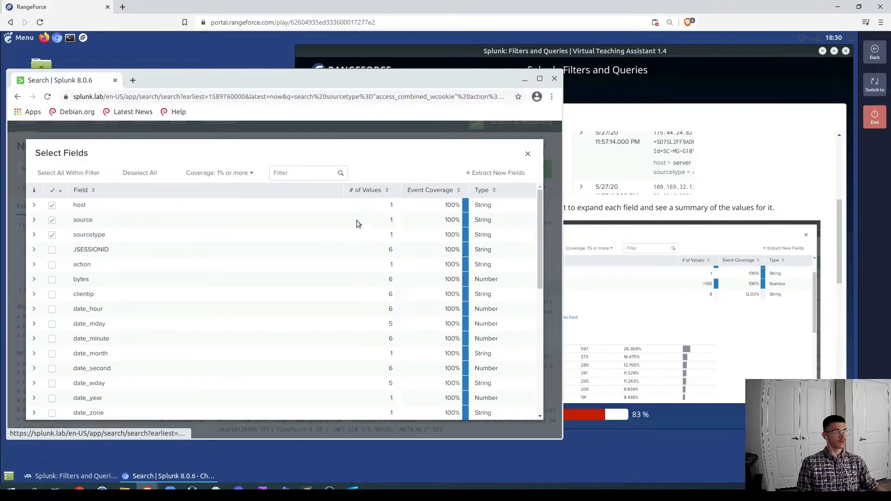
- Expand the source field's value summary, close the field list, and read the All Fields View task instructions in the lesson
left_click(34, 220)
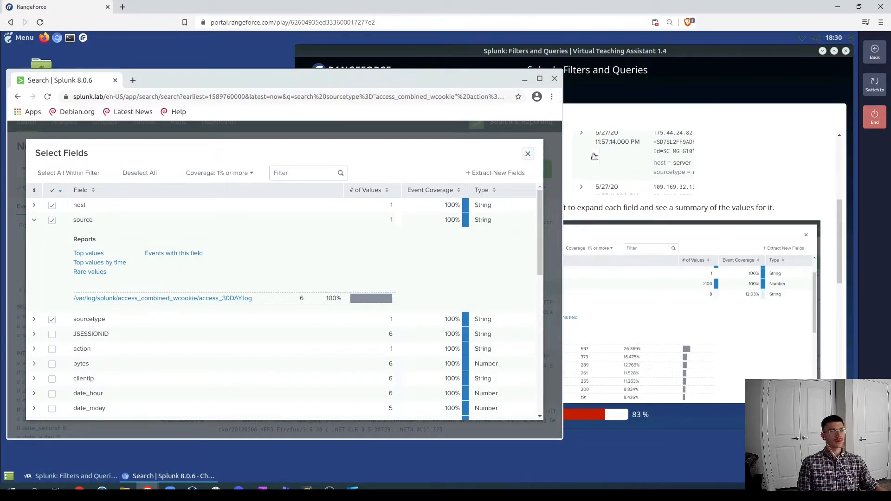
left_click(528, 153)
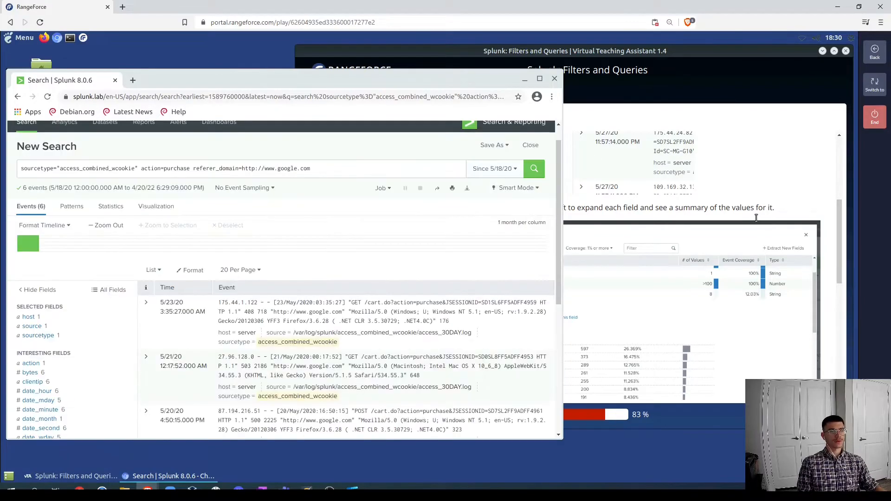
scroll(747, 220, "down", 3)
left_click(724, 236)
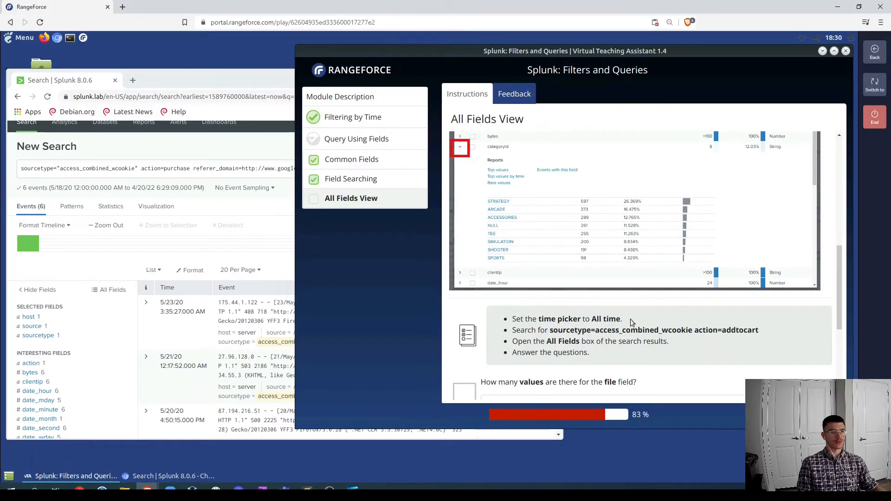
scroll(632, 321, "down", 1)
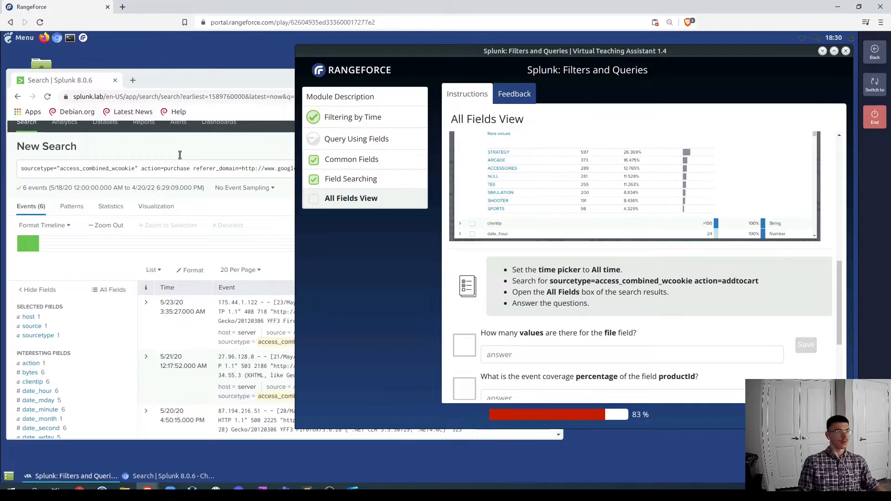
- Set the search's time range to the All time preset
left_click(201, 146)
left_click(511, 169)
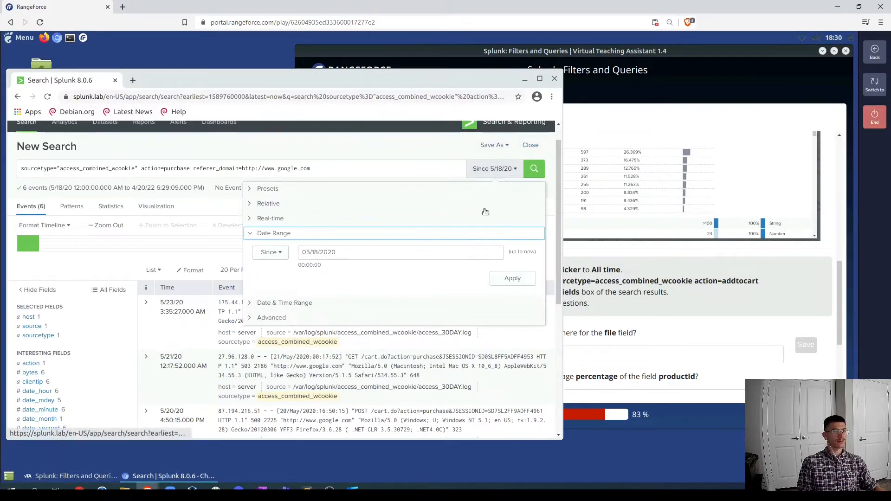
left_click(259, 189)
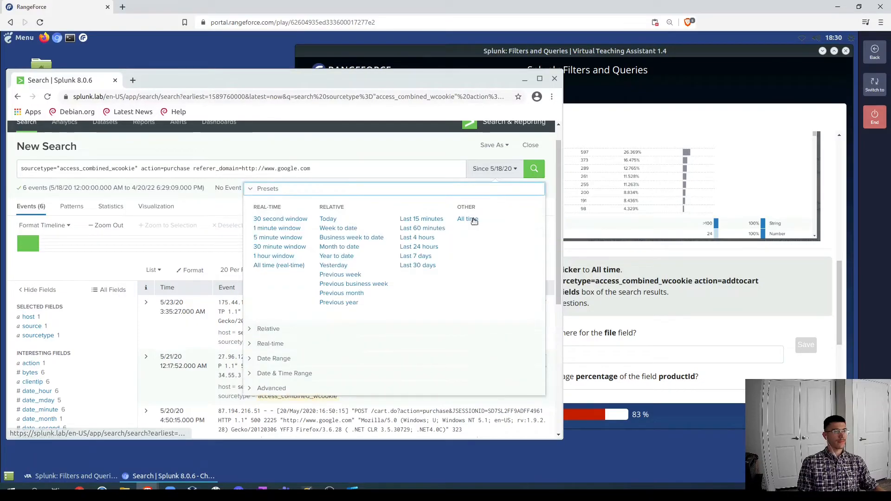
left_click(473, 219)
- Replace the purchase and referer_domain filters in the query with action=addtocart and run the search
left_click(725, 288)
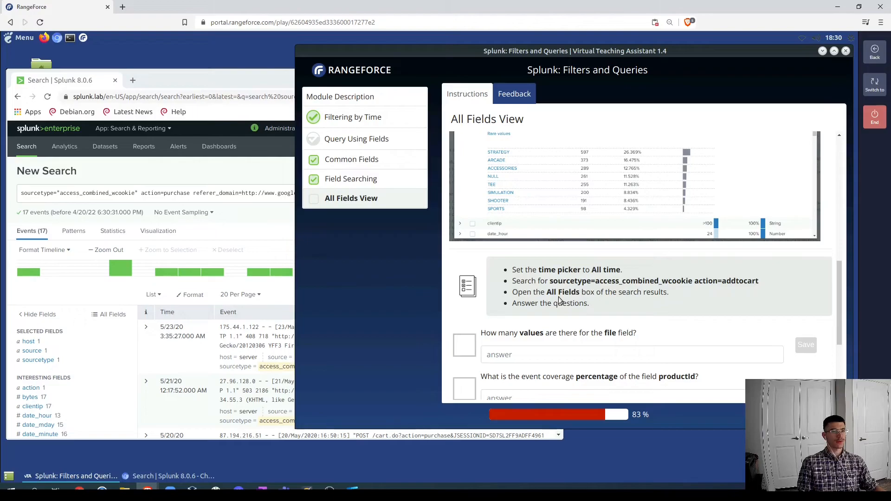
left_click(158, 197)
left_click_drag(142, 194, 323, 192)
key("BackSpace")
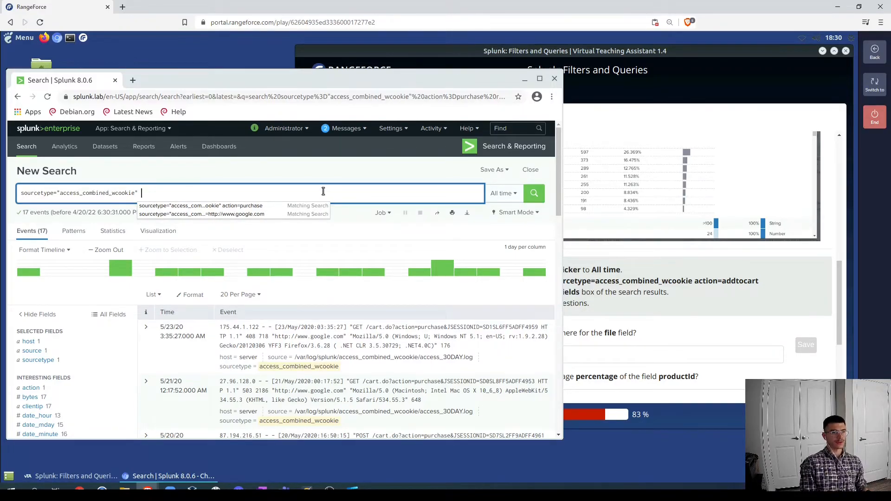
type("act")
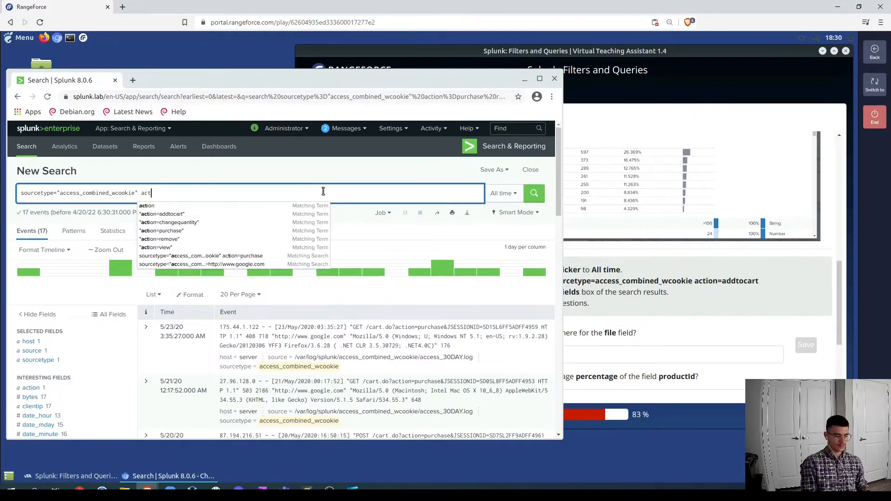
type("ion=")
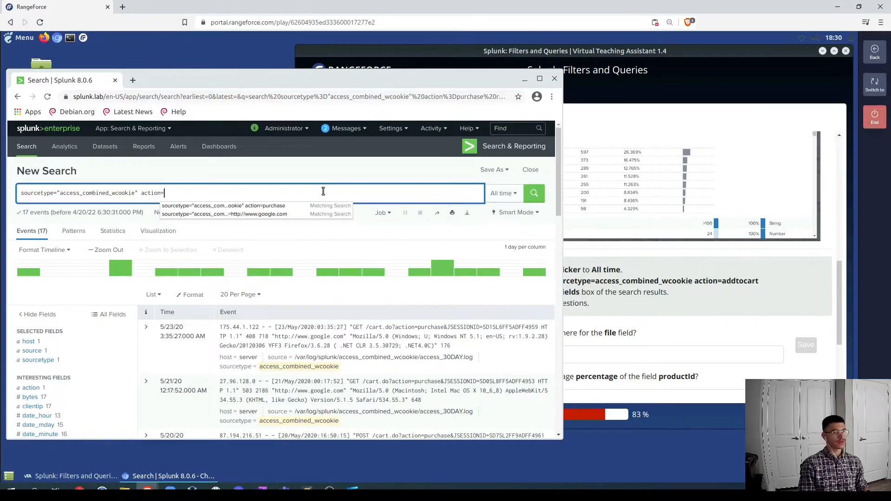
type("addtocart")
key("Return")
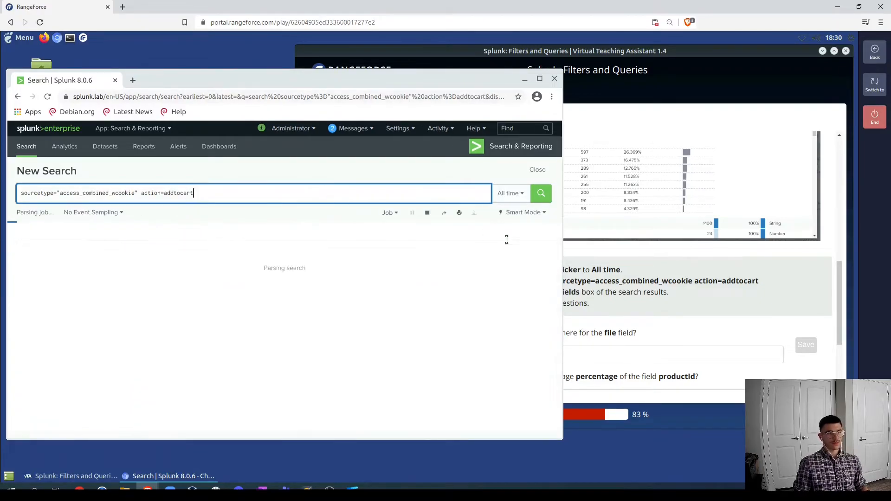
- Open the list of all fields for the addtocart search, filter it by "file", and expand the file field's value summary
left_click(614, 311)
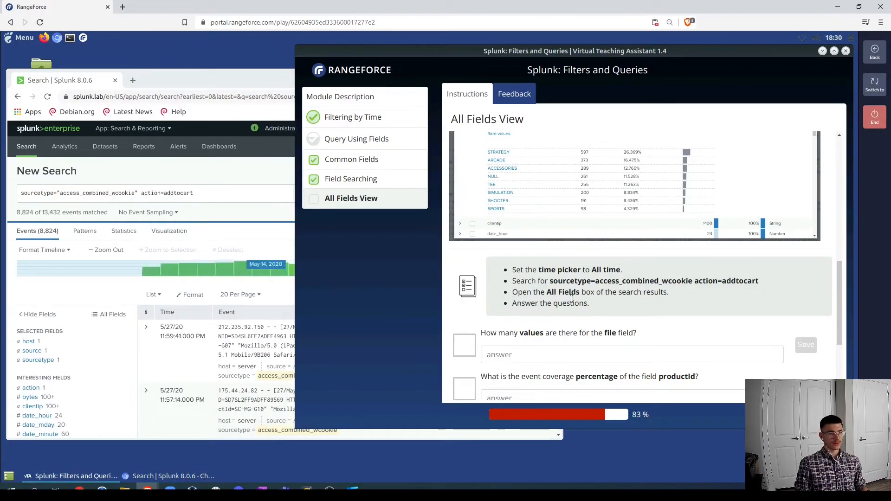
scroll(88, 303, "down", 1)
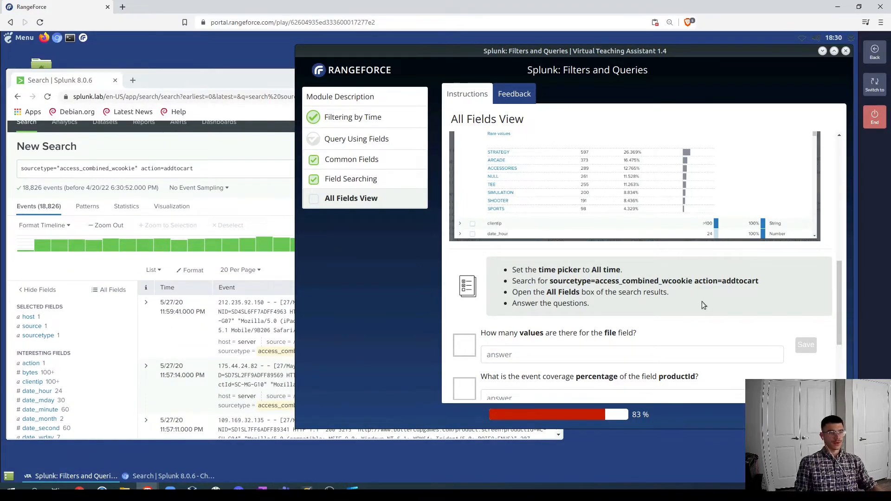
scroll(679, 308, "down", 3)
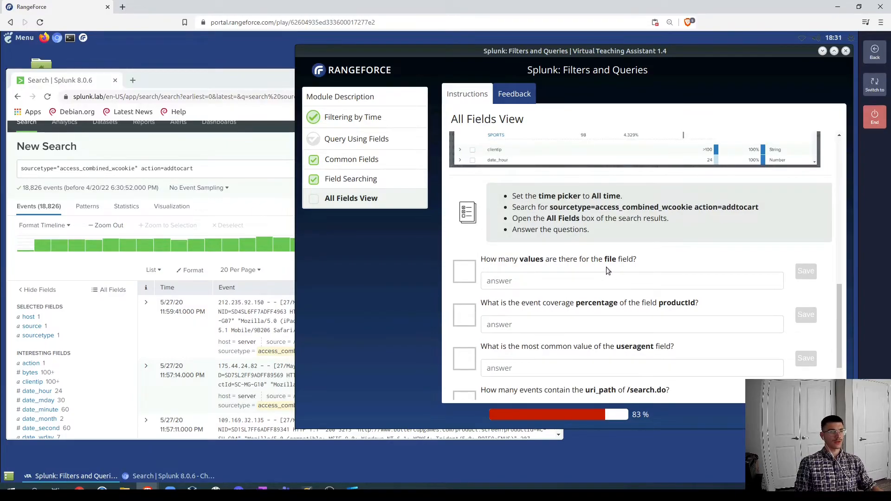
left_click(100, 290)
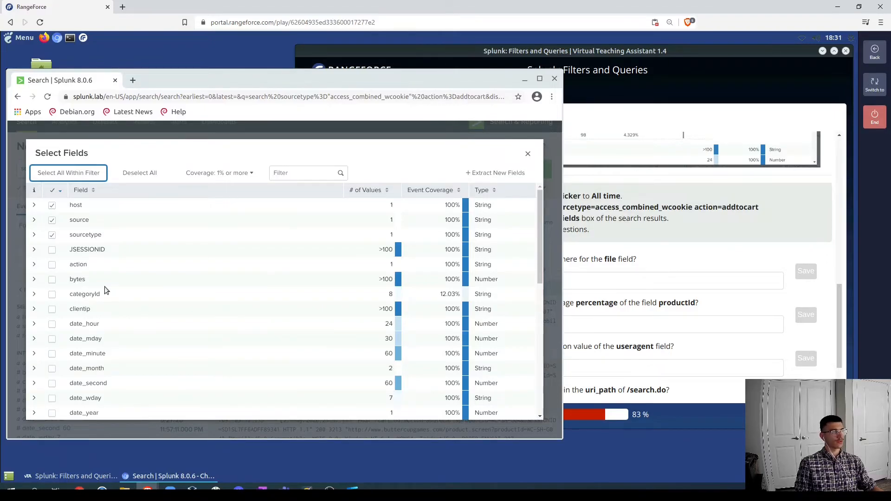
scroll(120, 305, "down", 5)
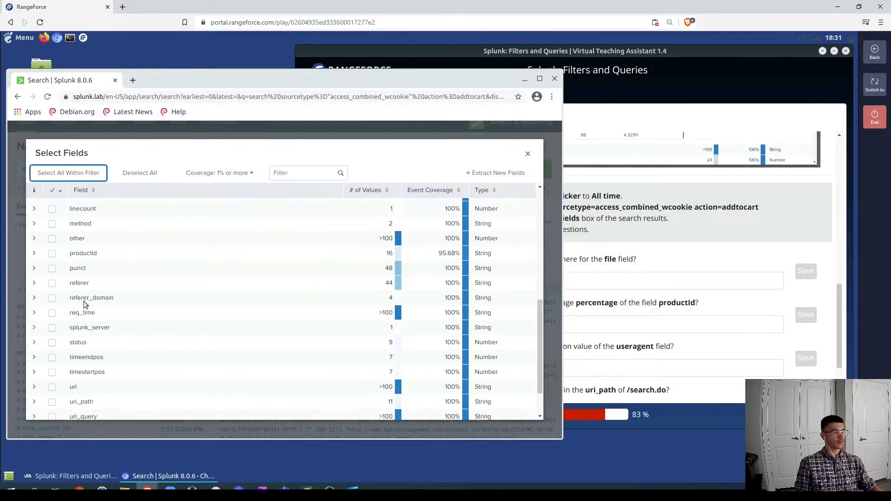
scroll(72, 361, "down", 2)
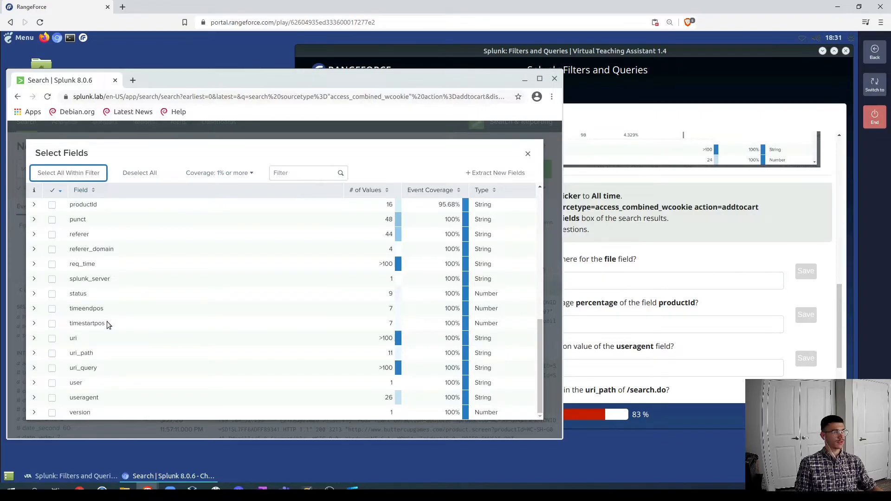
scroll(107, 324, "up", 3)
left_click(287, 174)
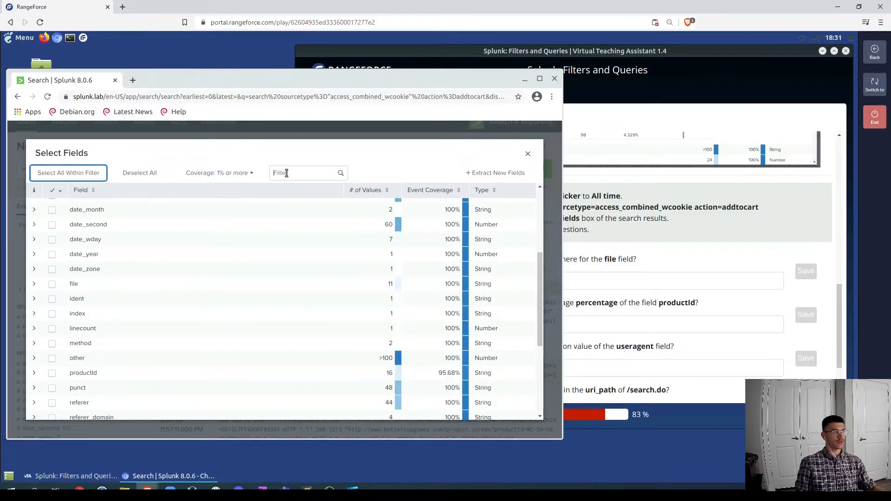
type("file")
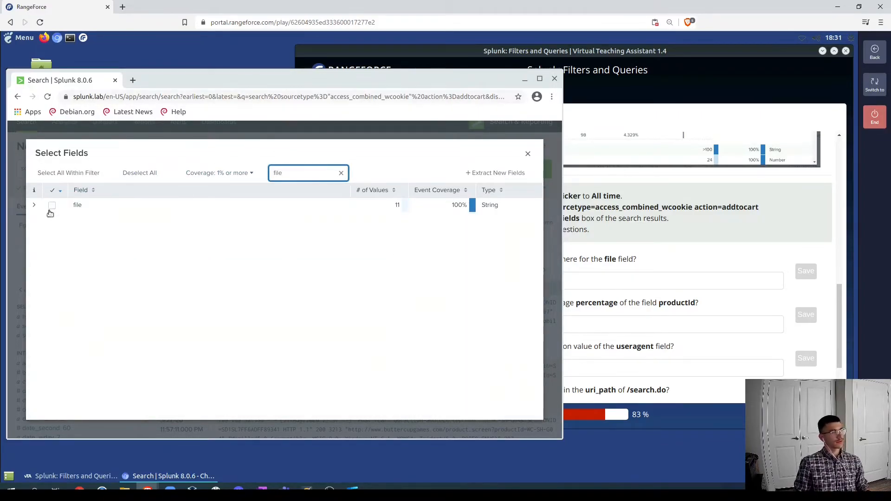
left_click(35, 205)
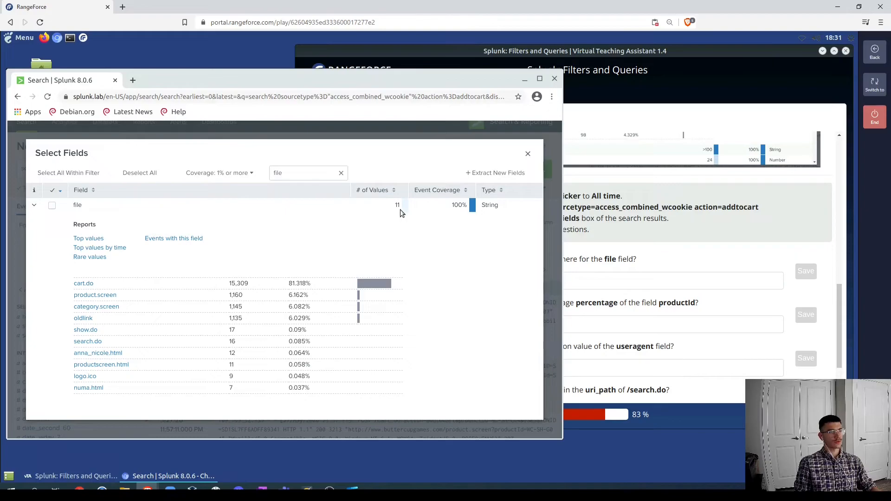
- Submit 11 as the answer to the question about the number of values in the file field
left_click(734, 261)
left_click(613, 283)
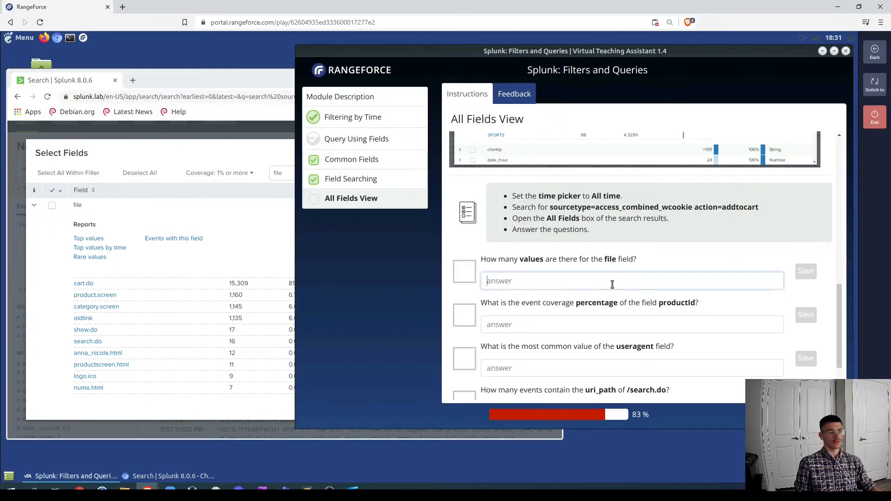
type("11")
key("Return")
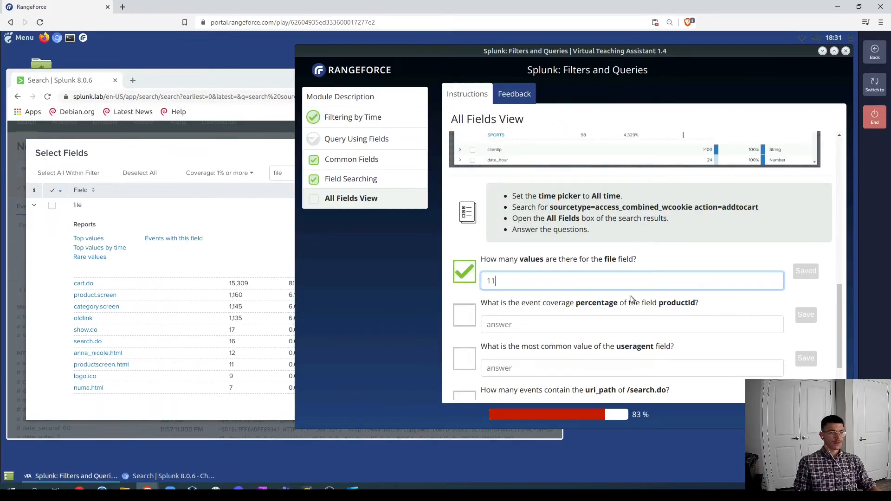
- Filter the field list by "produc" in place of "file" and expand the productId field's value summary
scroll(615, 297, "down", 1)
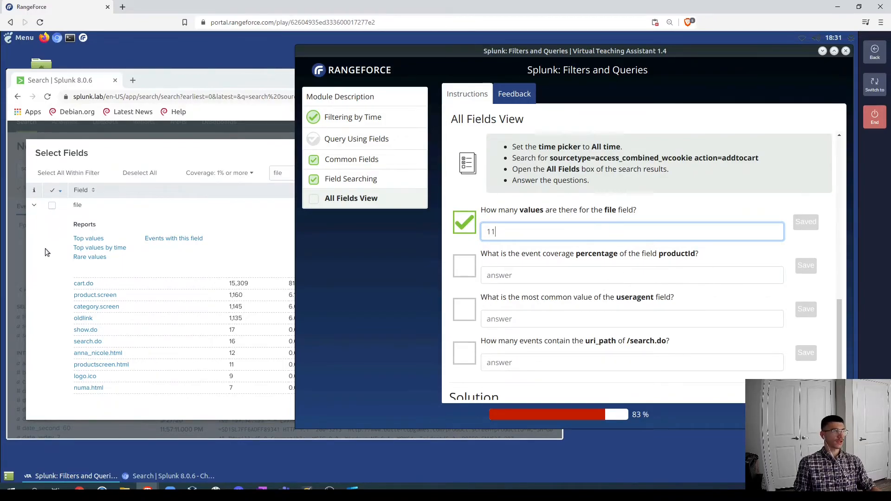
left_click(235, 155)
left_click(341, 173)
left_click(303, 174)
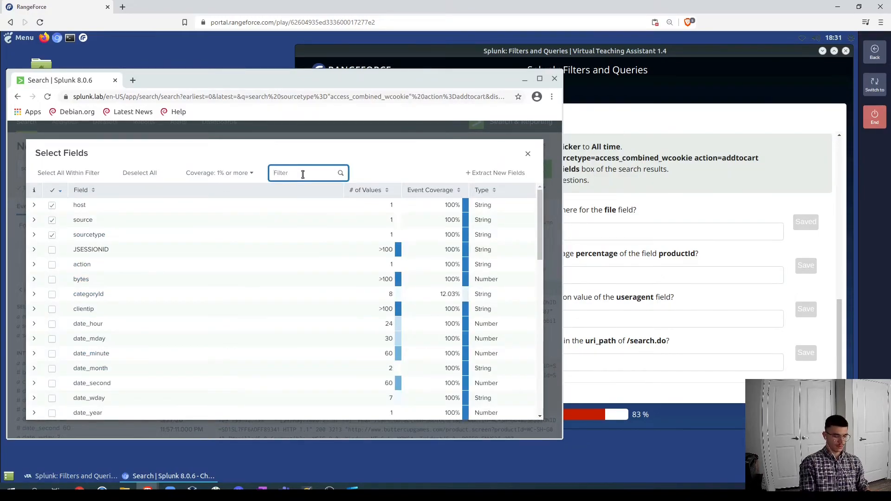
type("porduc")
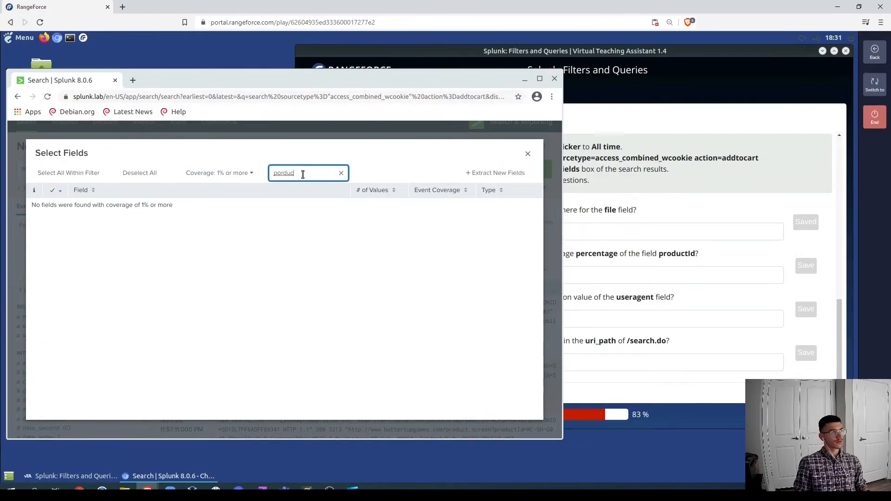
key("BackSpace")
key("BackSpace")
key("BackSpace")
key("BackSpace")
key("BackSpace")
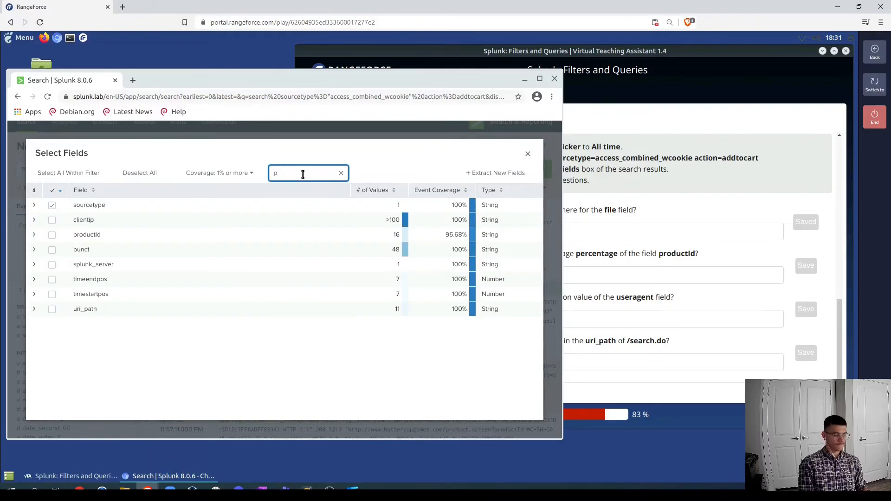
type("roduc")
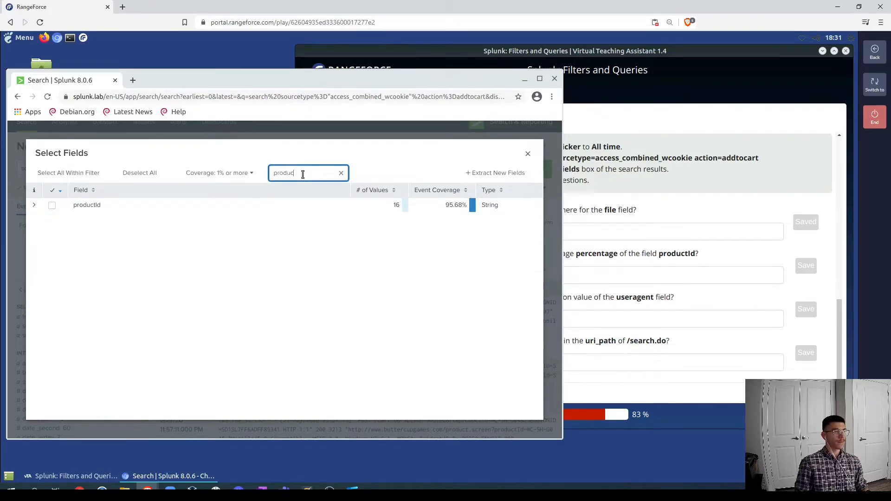
left_click(34, 204)
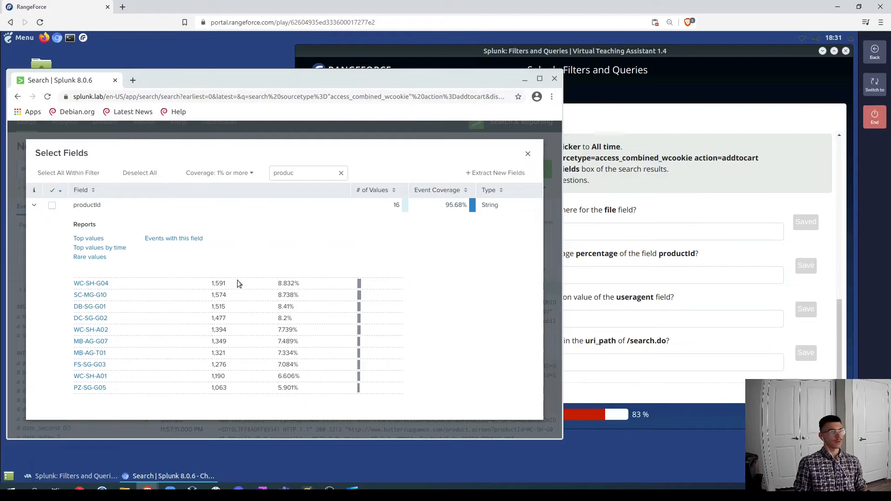
- Submit 95.68 as the answer to the productId event coverage percentage question
left_click(608, 274)
type("95.68")
key("Return")
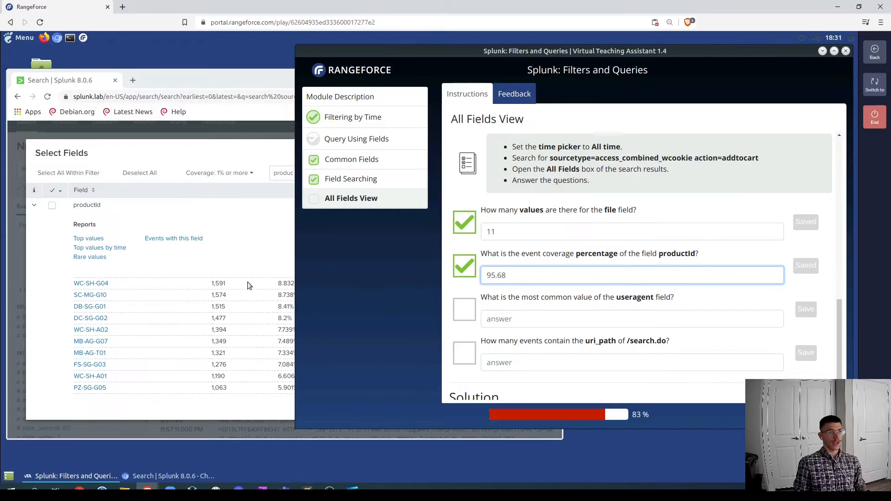
- Filter the field list by "user" instead and expand the useragent field's value summary
left_click(153, 159)
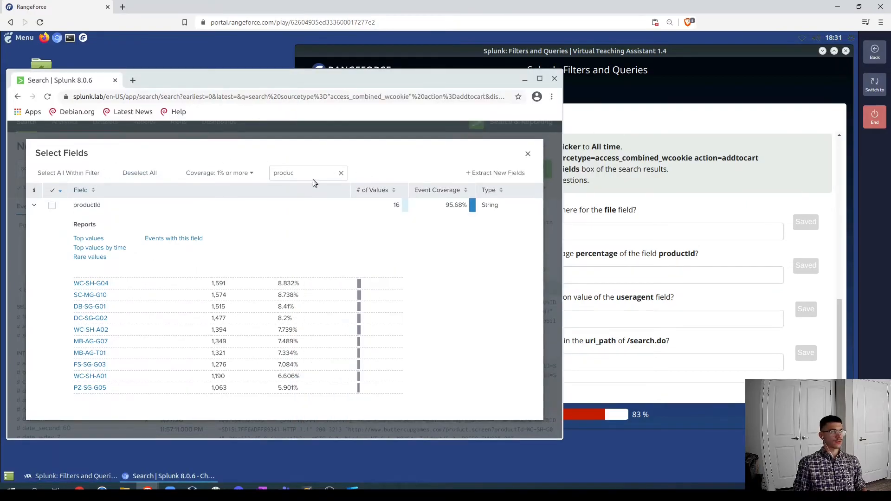
left_click(341, 173)
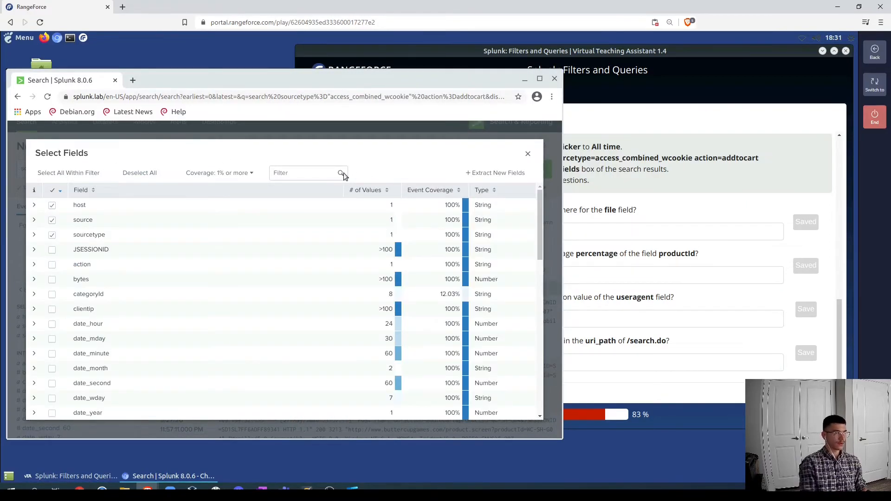
left_click(313, 174)
type("user")
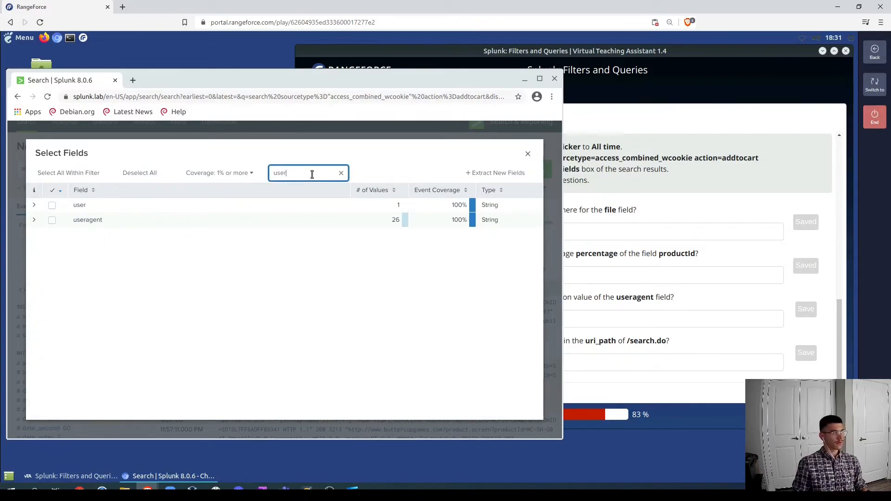
left_click(34, 219)
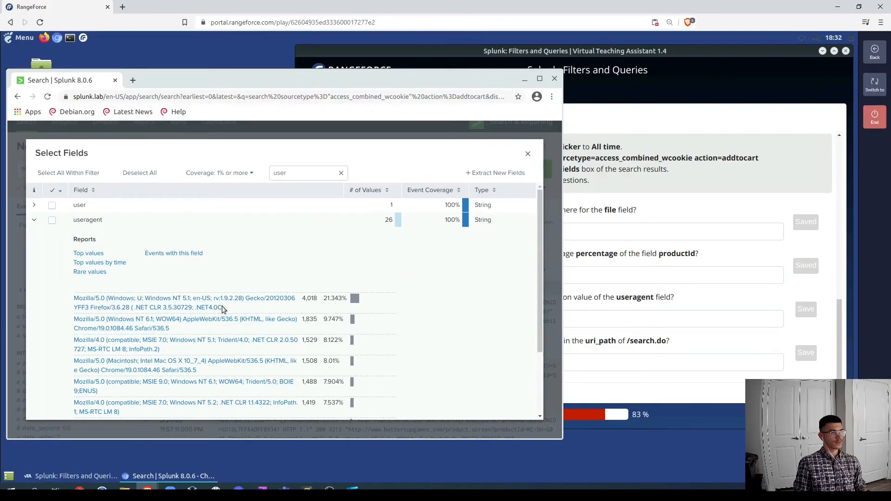
- Try to select the text of the most common useragent value in the summary, and close the field list
left_click_drag(224, 309, 68, 302)
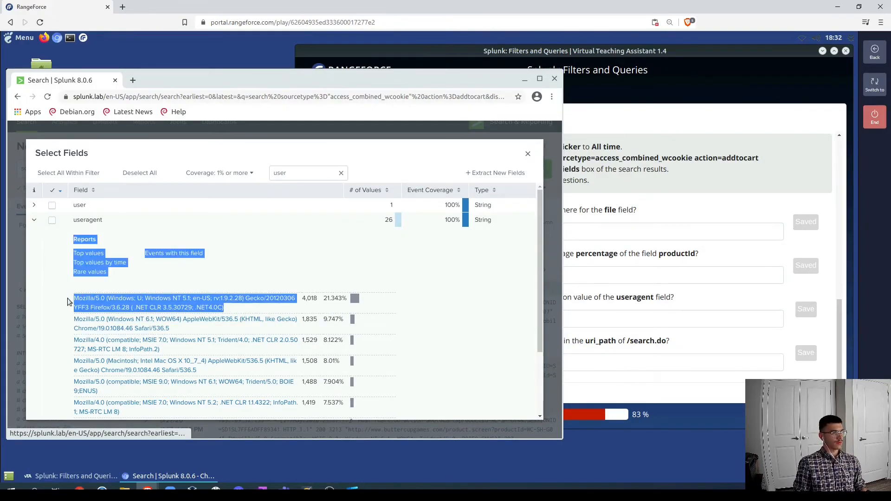
left_click(740, 299)
left_click(41, 308)
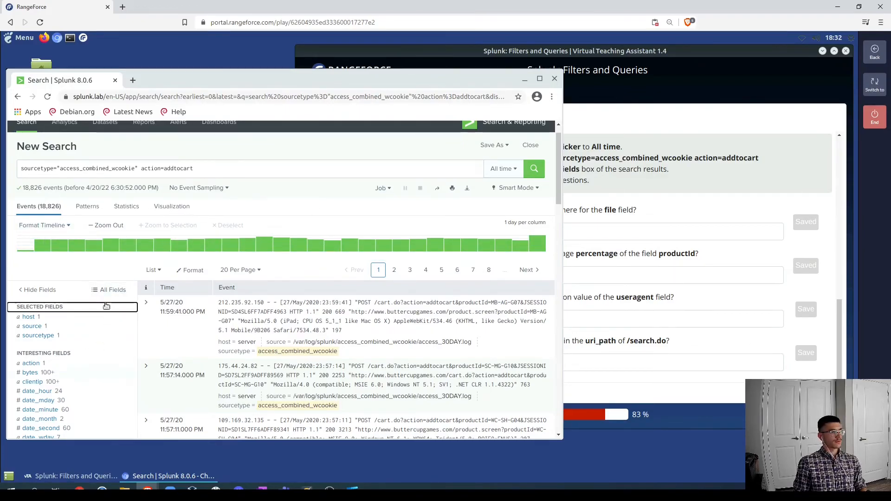
- Reopen the list of all fields, expand the useragent field's value summary, and copy its most common value
left_click(111, 290)
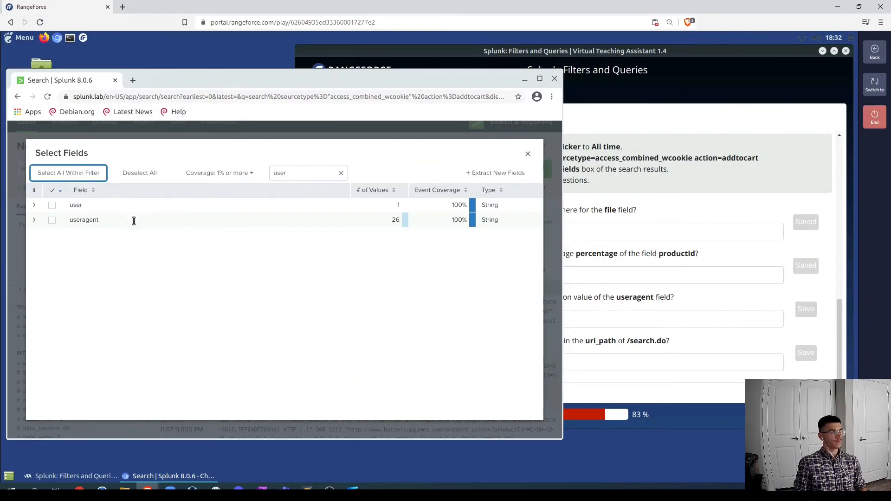
left_click(33, 220)
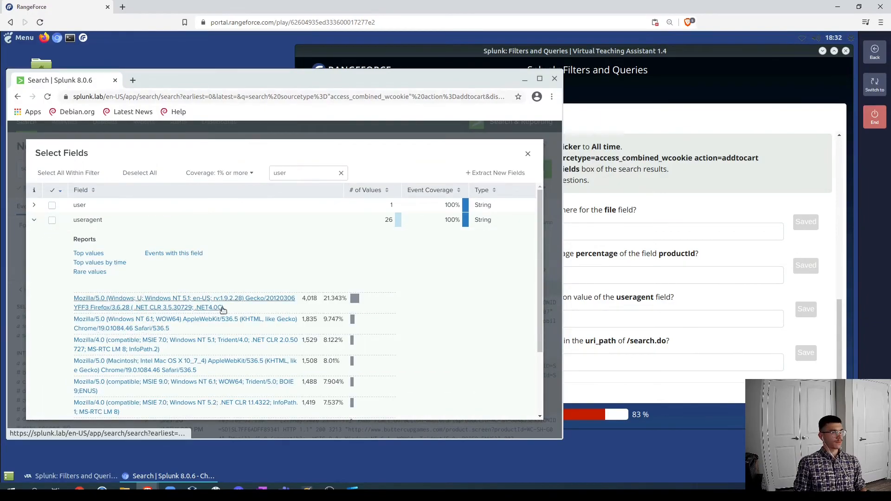
left_click_drag(227, 307, 72, 300)
key("ctrl+c")
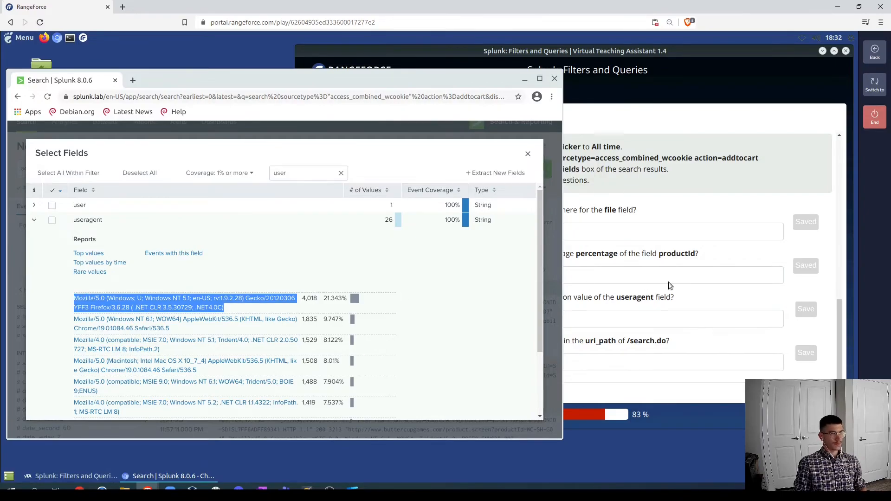
- Submit the copied Mozilla/5.0 ... Firefox/3.6.28 string as the answer to the most common useragent value question
left_click(675, 320)
key("ctrl+v")
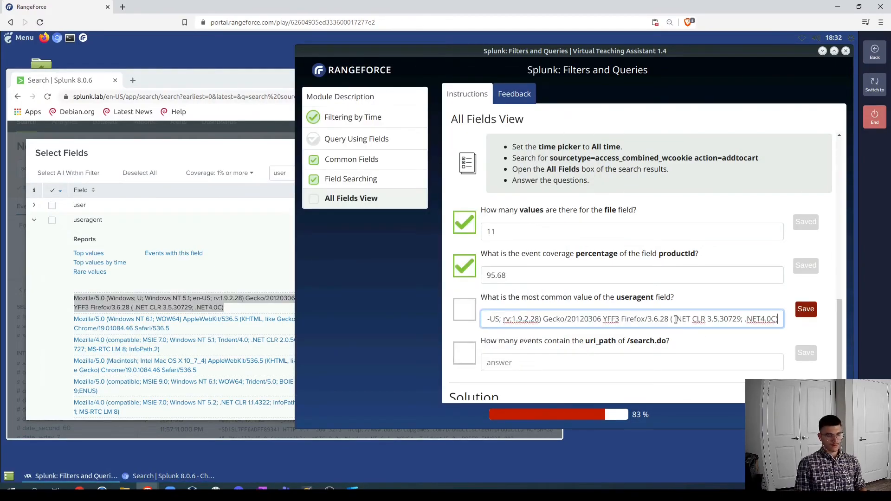
key("Return")
scroll(657, 363, "down", 1)
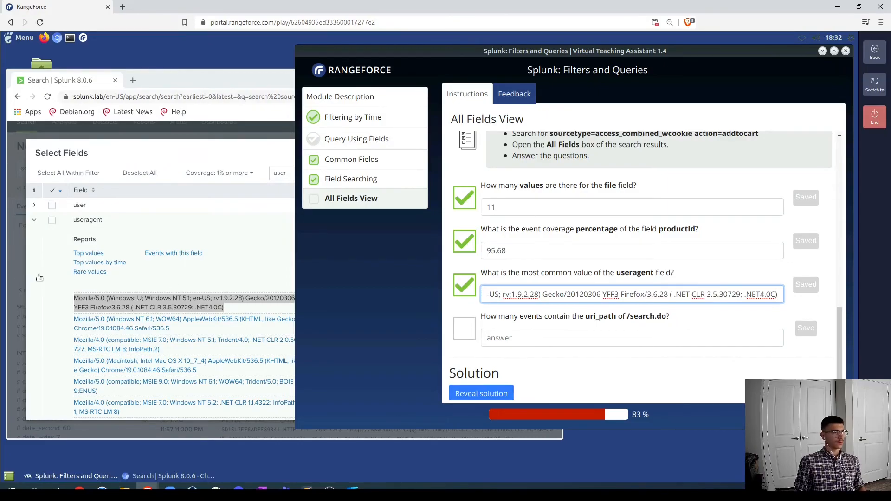
- Back in Splunk, filter the field list by "uri" in place of "user" and expand the uri_path field's value summary
left_click(171, 476)
left_click(297, 174)
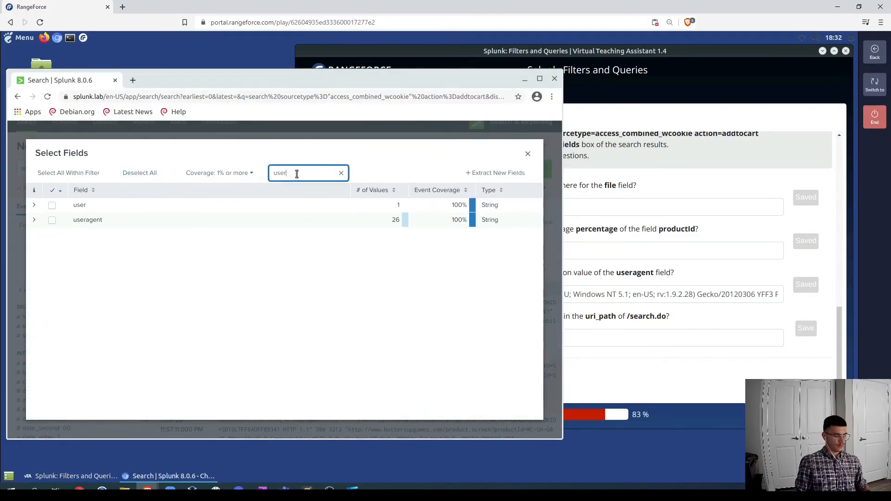
double_click(297, 174)
type("uri")
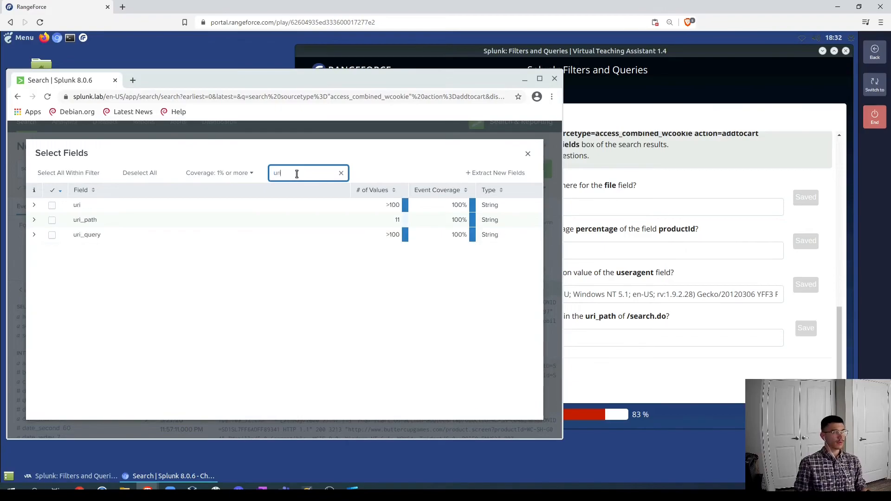
left_click(35, 221)
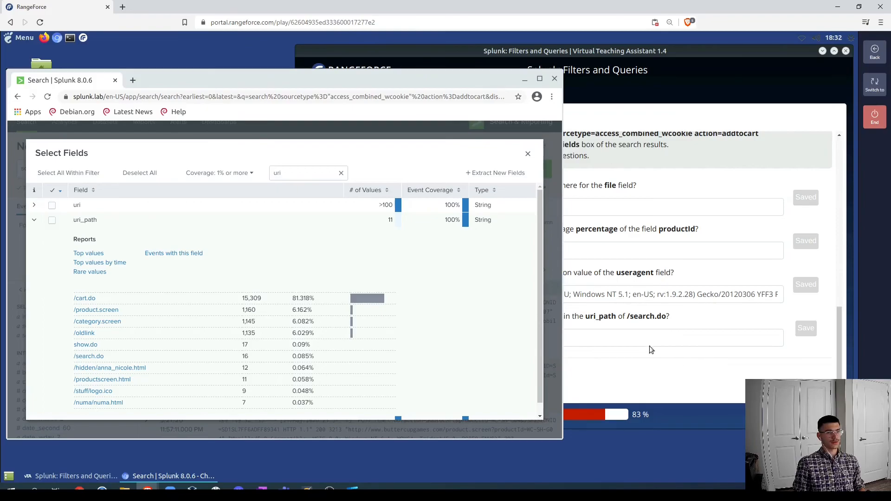
- Submit 16 as the answer to the /search.do uri_path event question and proceed to the module's end page
left_click(619, 338)
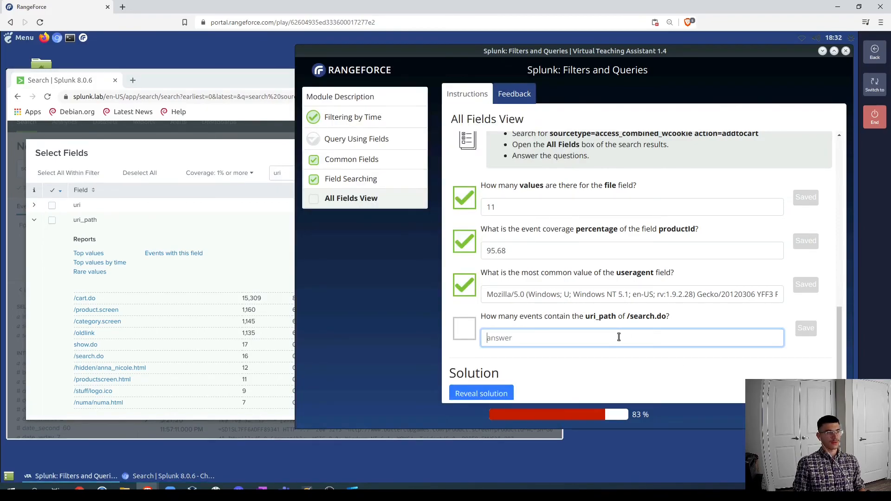
type("16")
key("Return")
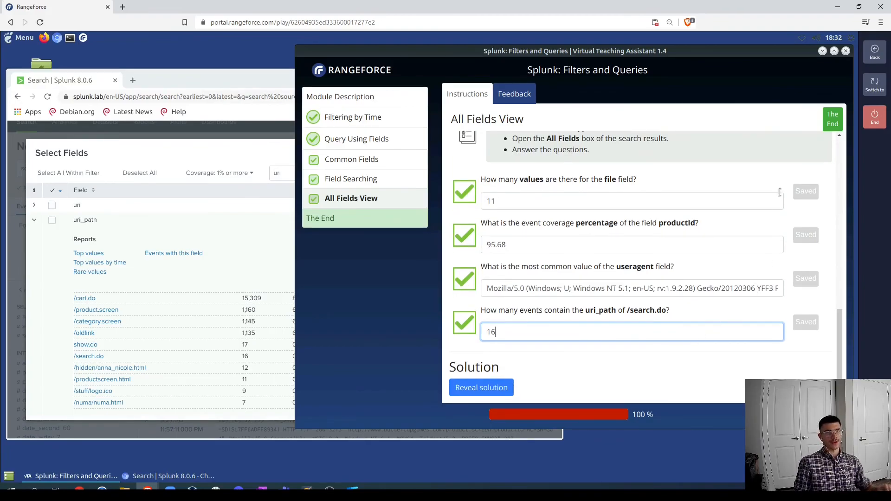
left_click(825, 127)
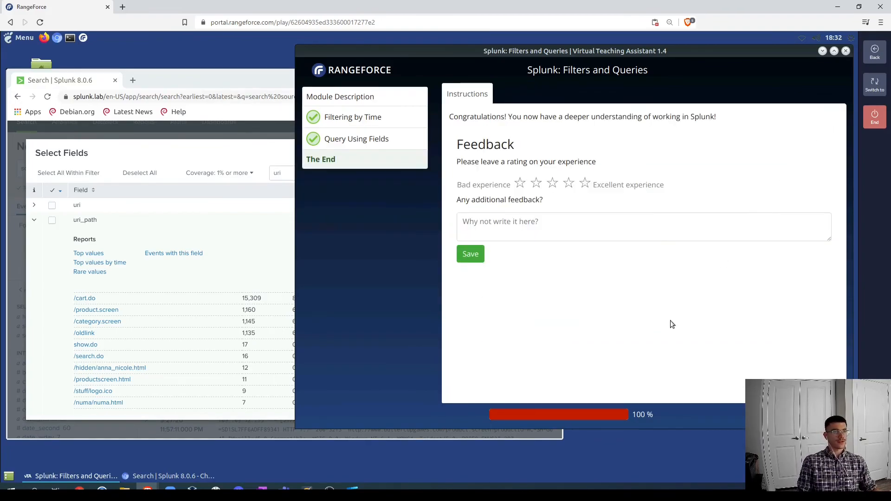